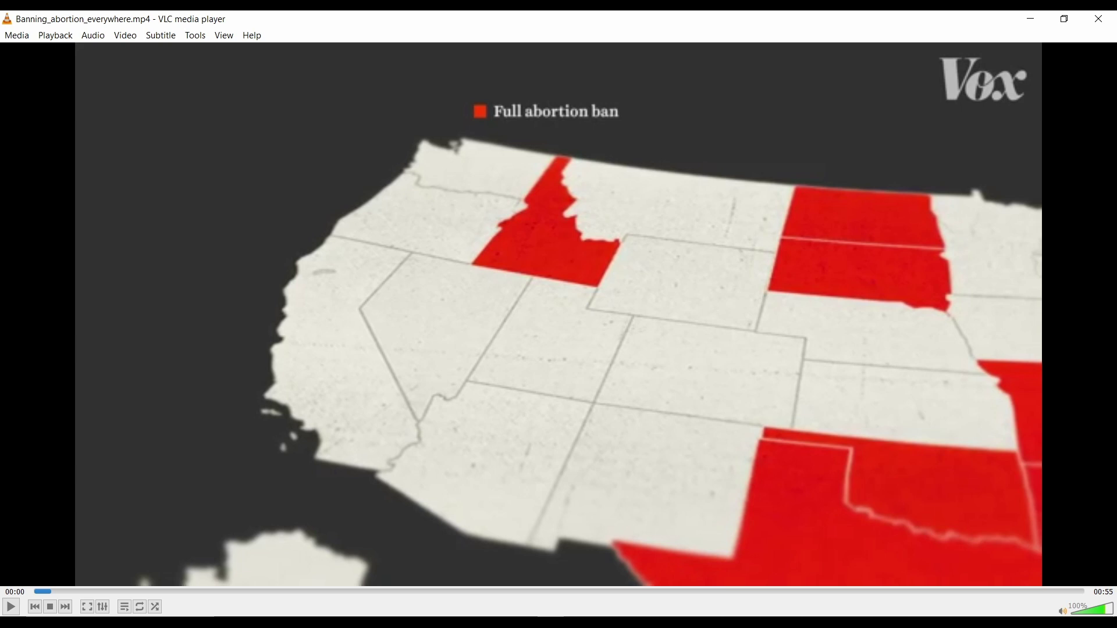
# Switch to the browser's Freepik page and download the flat design USA outline map in AI format.
pyautogui.click(1020, 12)
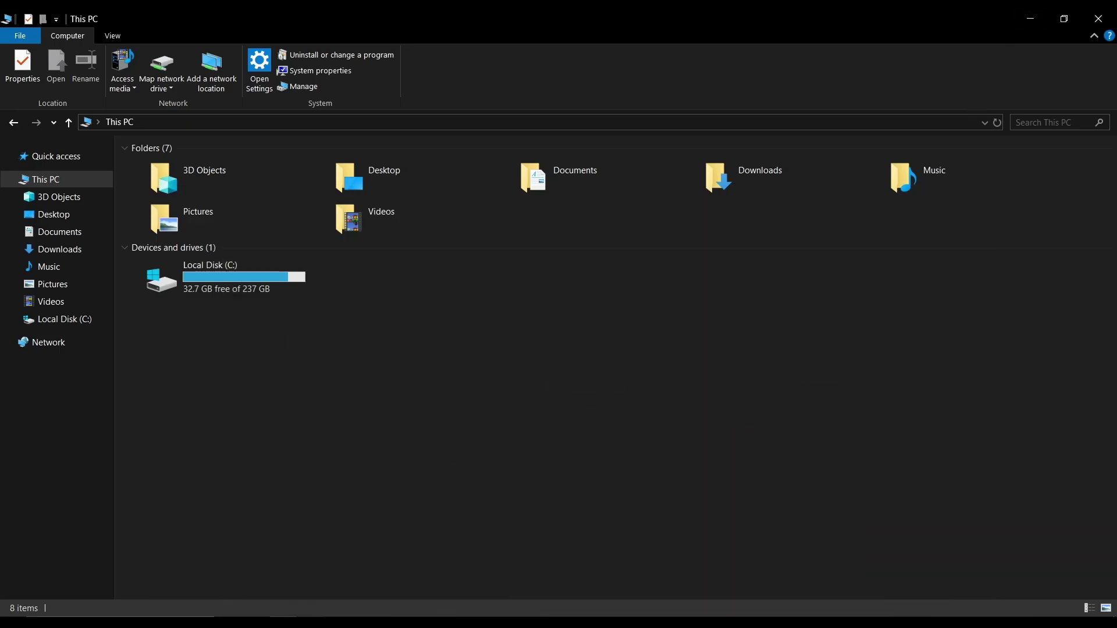
pyautogui.hotkey('alt', 'Tab')
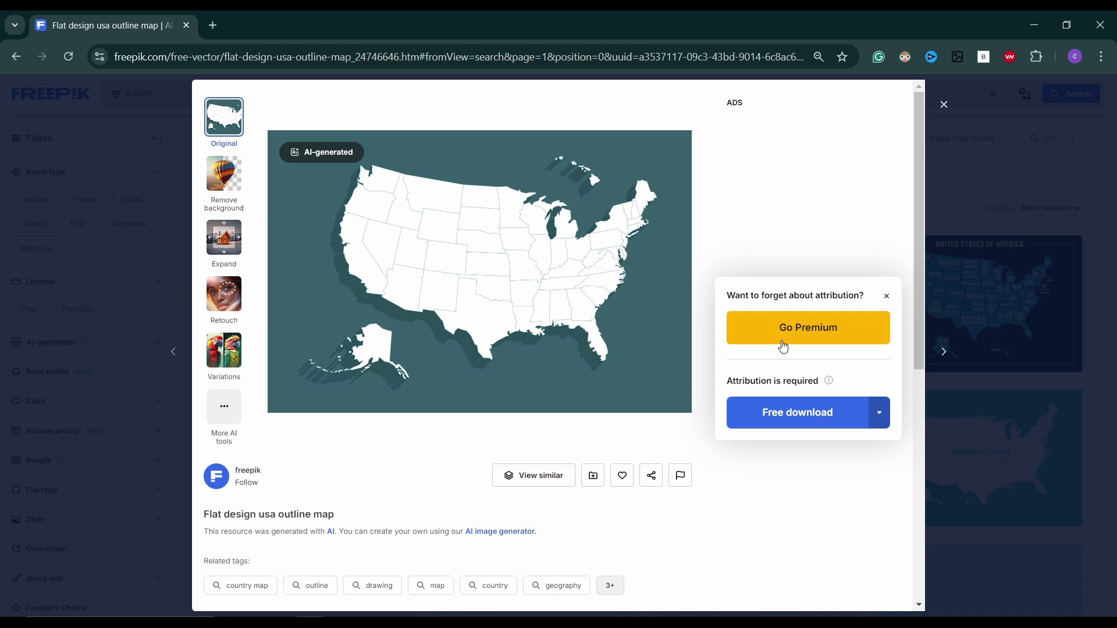
pyautogui.click(877, 412)
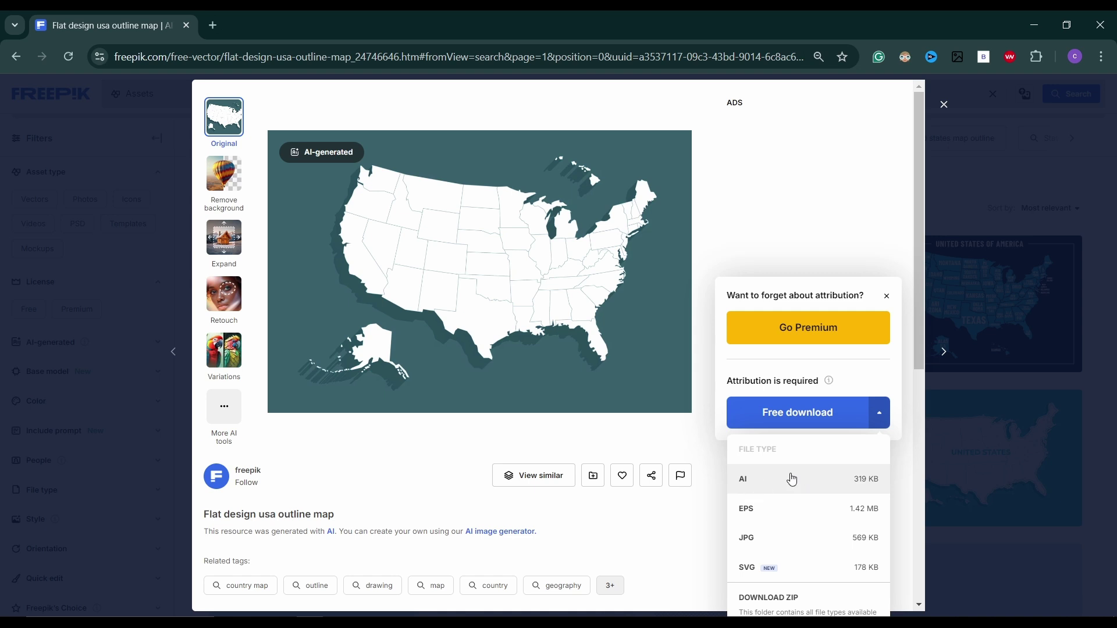
pyautogui.click(796, 483)
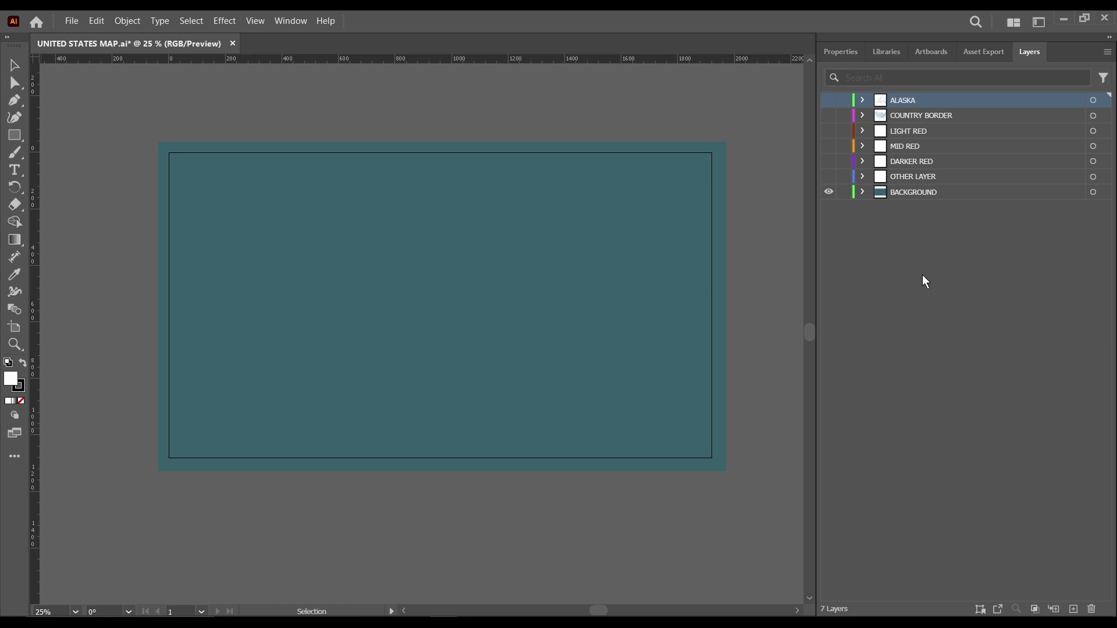
# In Illustrator, examine the groups in the OBJECTS layer of UNITED STATES MAP original.ai by hiding and showing each one.
pyautogui.click(925, 283)
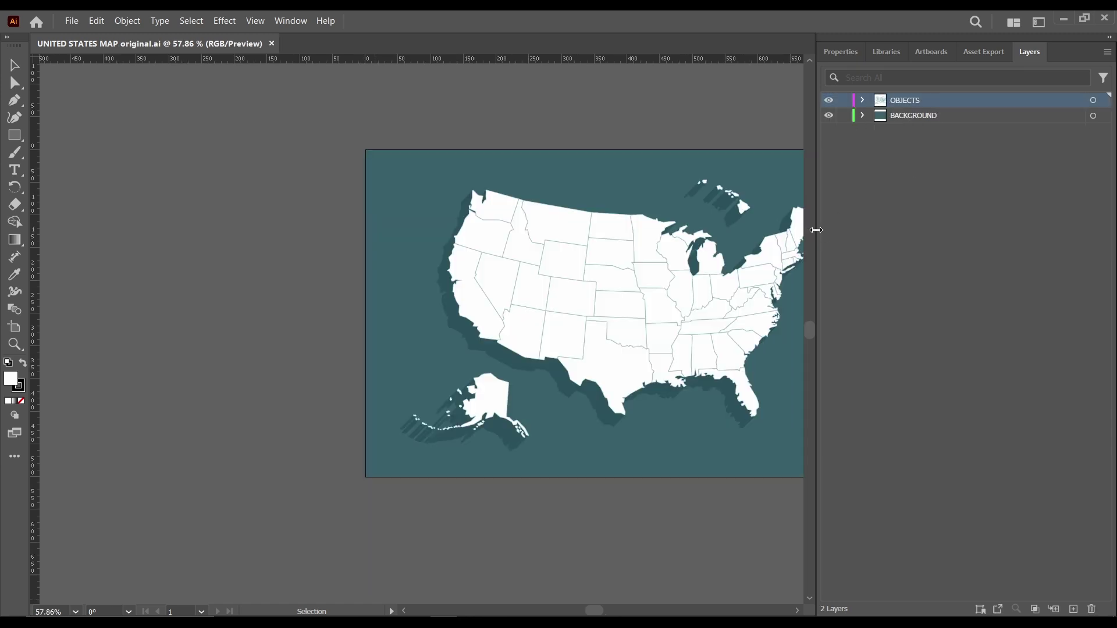
pyautogui.moveTo(811, 229); pyautogui.dragTo(910, 234)
pyautogui.moveTo(669, 187); pyautogui.dragTo(571, 190)
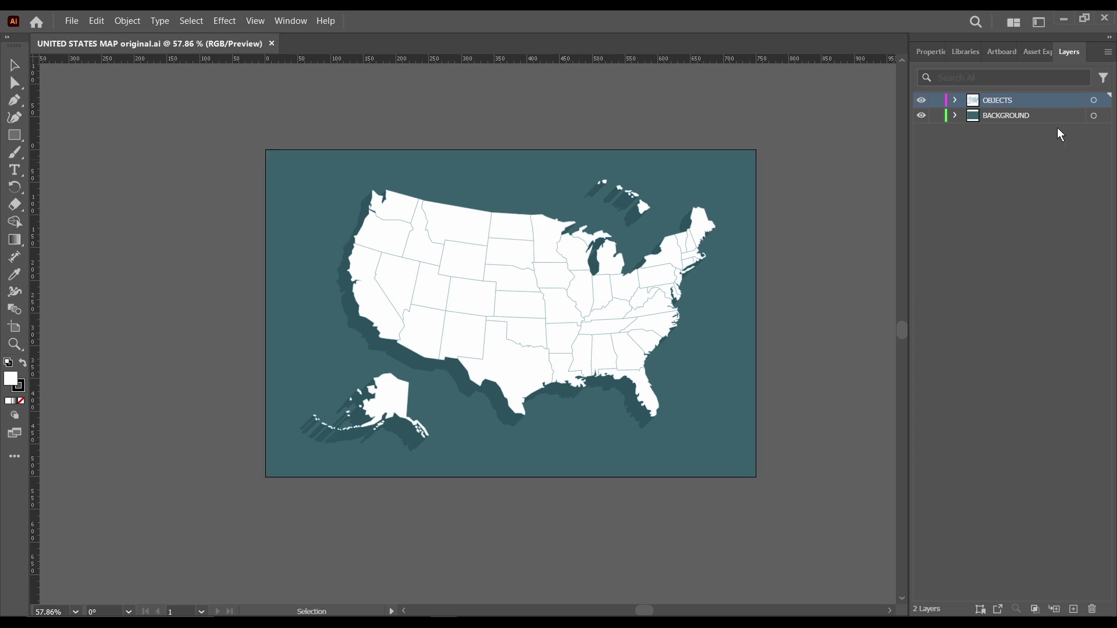
pyautogui.click(956, 116)
pyautogui.click(955, 115)
pyautogui.click(956, 100)
pyautogui.click(922, 115)
pyautogui.click(922, 116)
pyautogui.click(921, 130)
pyautogui.click(921, 130)
pyautogui.click(921, 146)
pyautogui.click(922, 146)
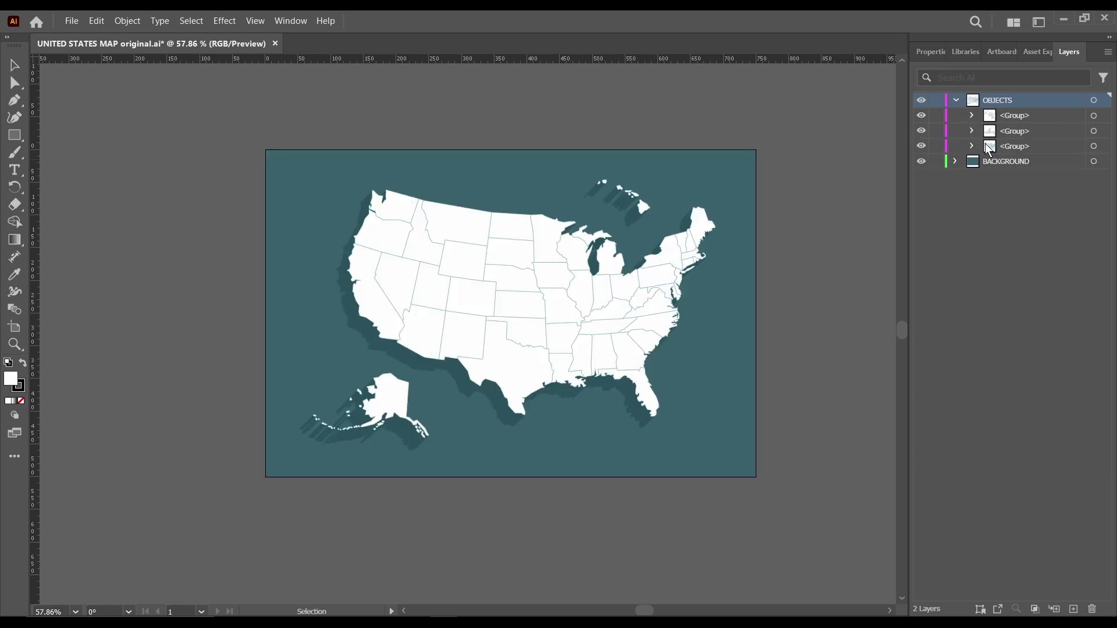
# Examine the contents of the lowest group in the OBJECTS layer down to its individual paths, then collapse the layer.
pyautogui.click(971, 146)
pyautogui.click(921, 162)
pyautogui.click(921, 161)
pyautogui.click(922, 177)
pyautogui.click(922, 176)
pyautogui.click(921, 176)
pyautogui.click(922, 177)
pyautogui.click(988, 177)
pyautogui.scroll(-5, 1004, 214)
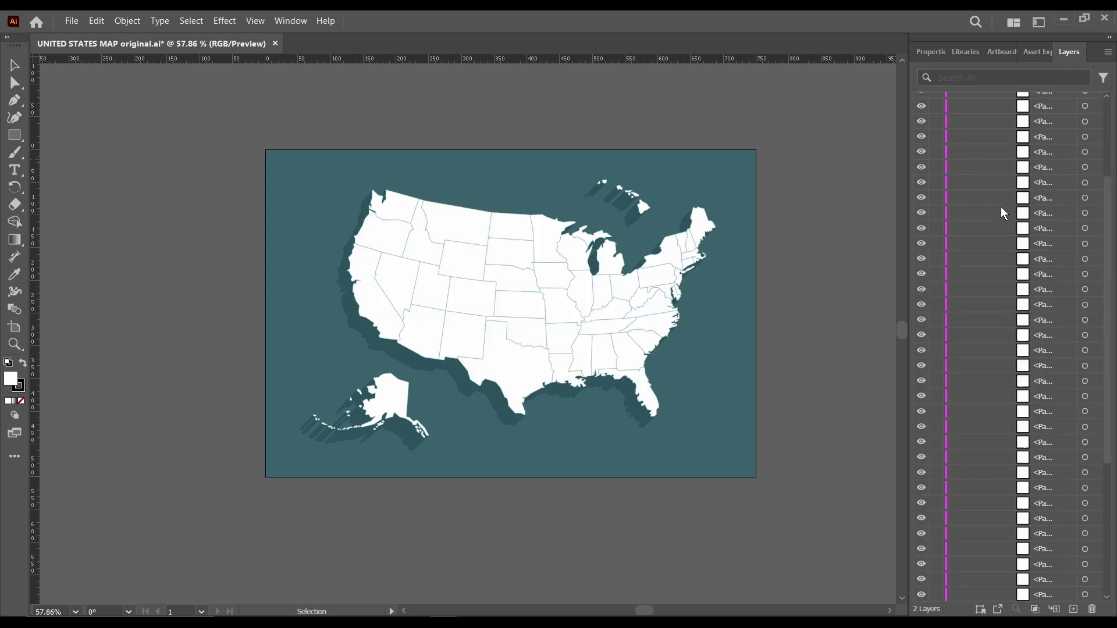
pyautogui.scroll(5, 1004, 214)
pyautogui.click(972, 146)
pyautogui.click(955, 100)
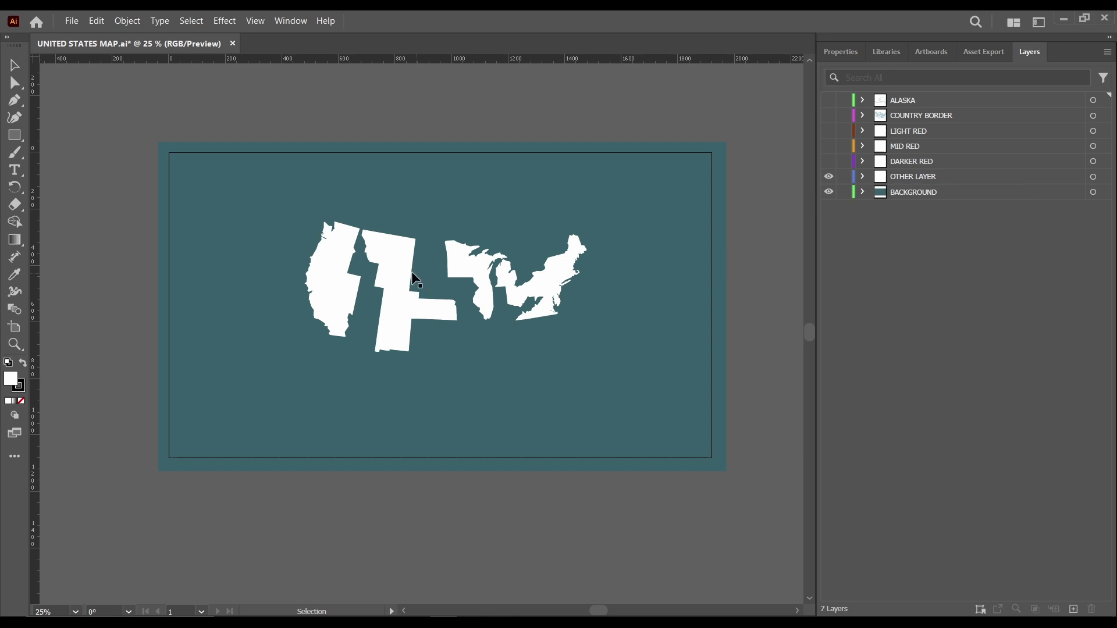
# In UNITED STATES MAP.ai, check the shapes on OTHER LAYER, then show the DARKER RED layer and review its sublayers.
pyautogui.click(400, 306)
pyautogui.click(396, 258)
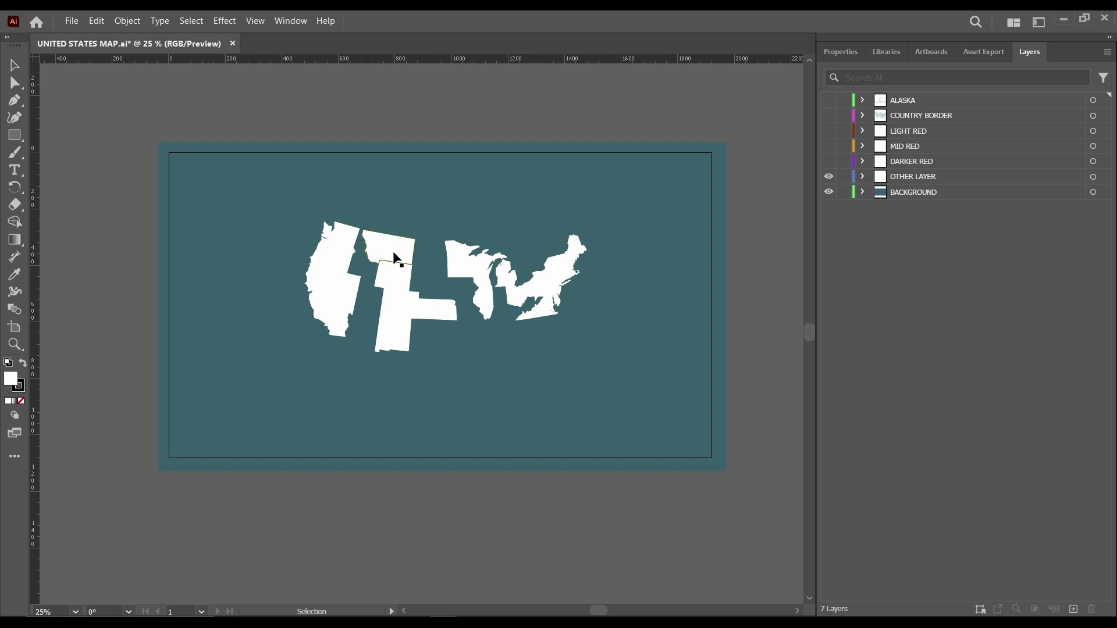
pyautogui.click(830, 163)
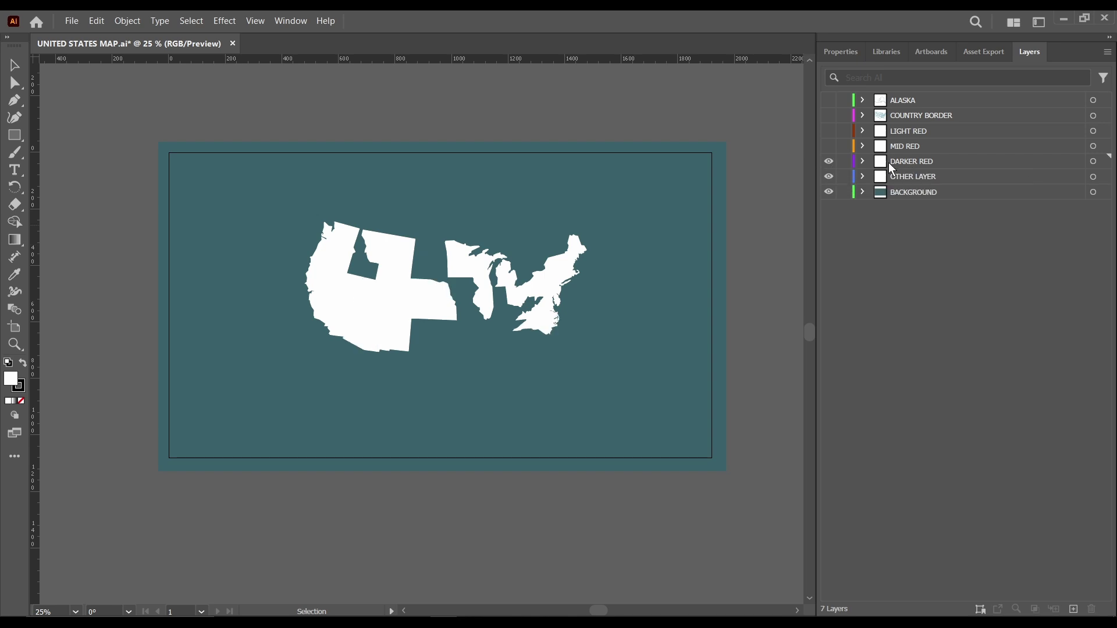
pyautogui.click(862, 162)
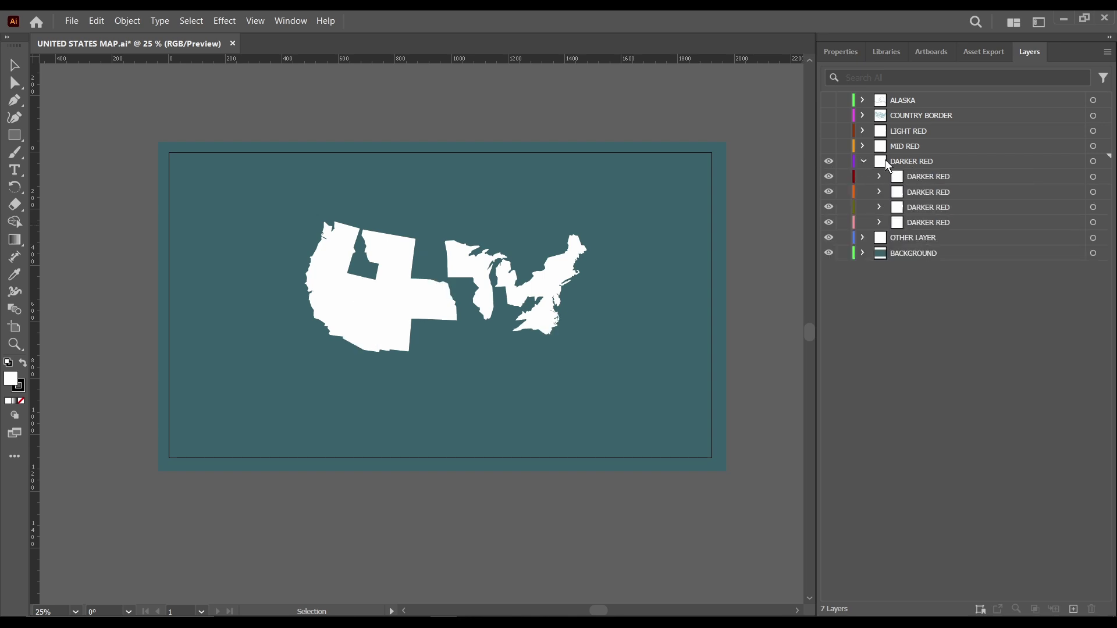
pyautogui.click(865, 163)
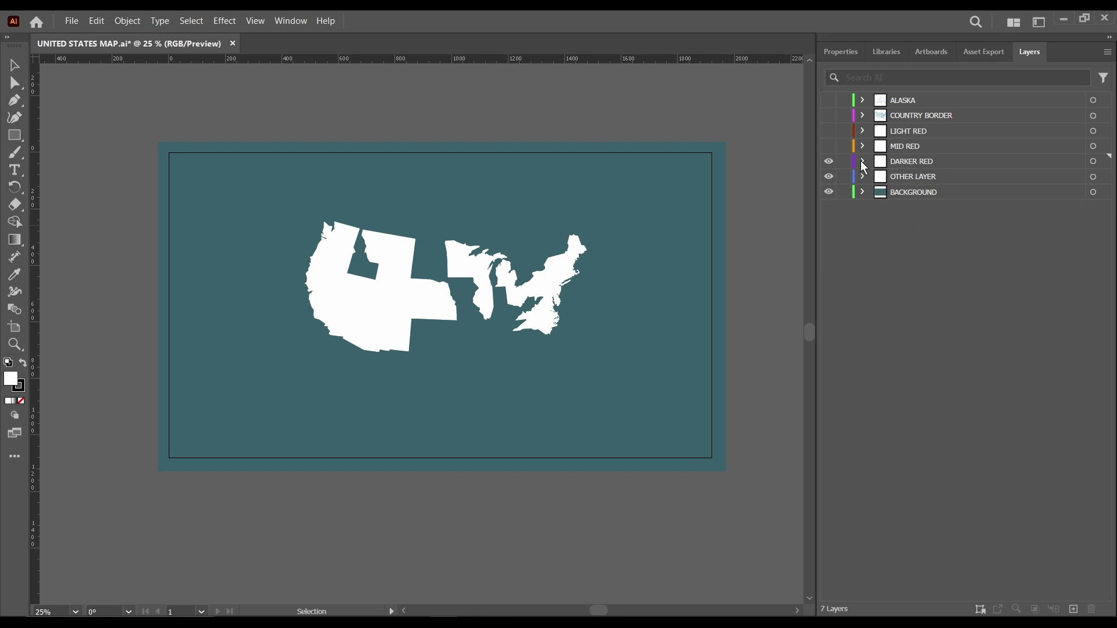
# Show the MID RED layer and review its sublayers.
pyautogui.click(830, 146)
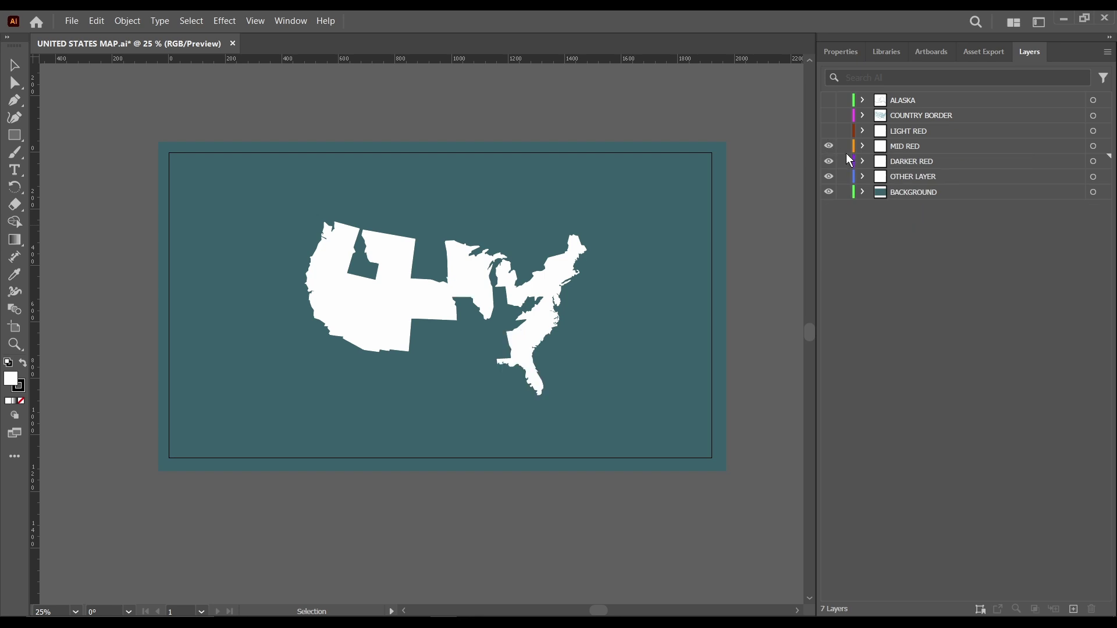
pyautogui.click(830, 158)
pyautogui.click(829, 146)
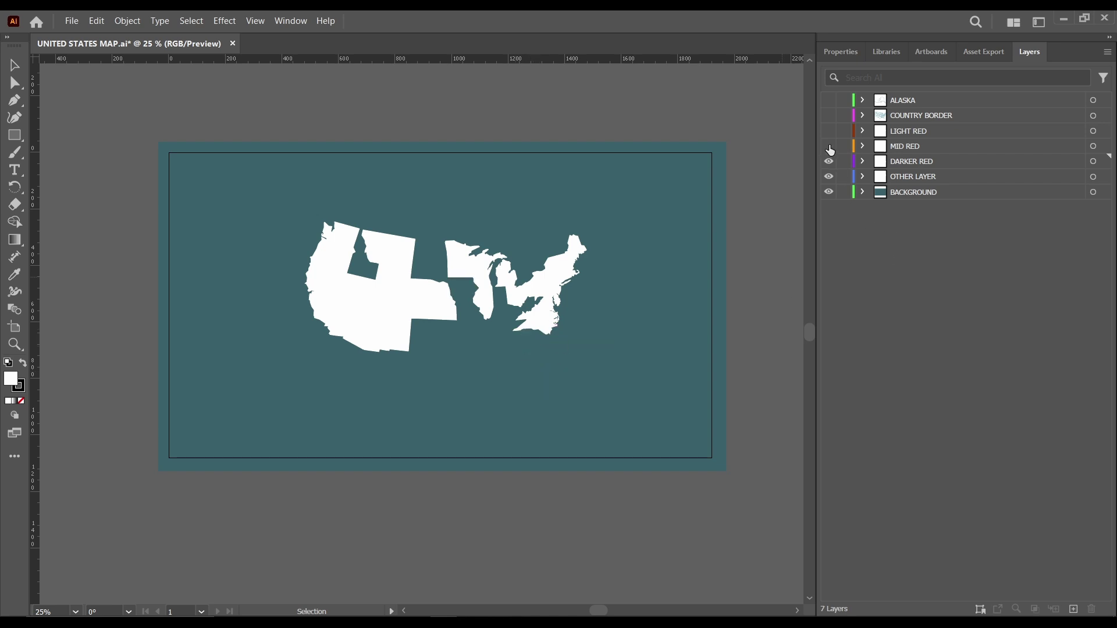
pyautogui.click(830, 146)
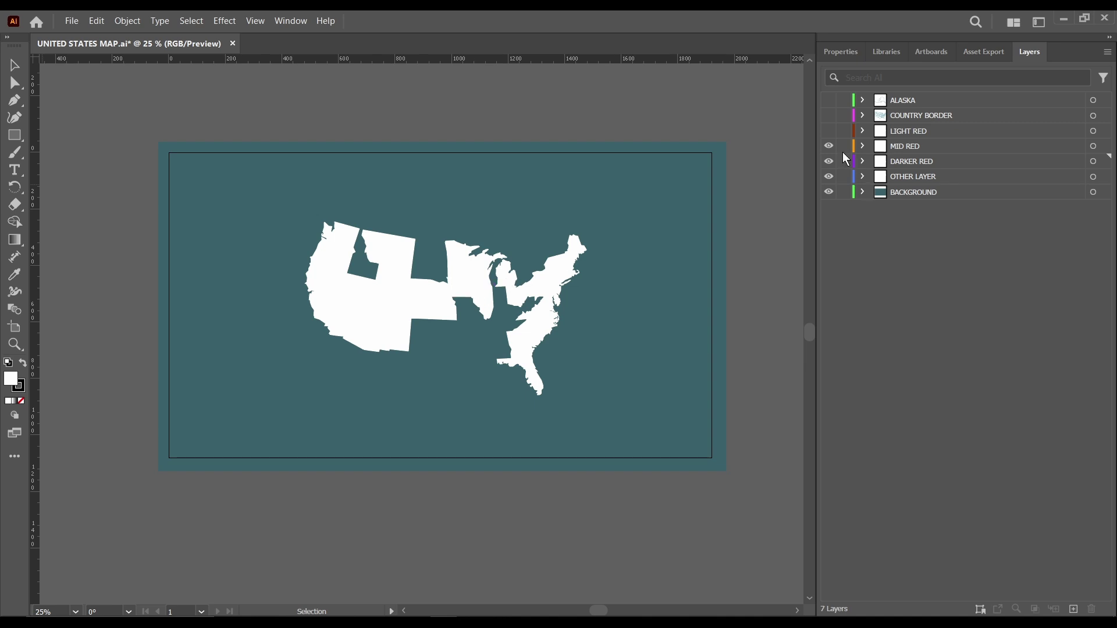
pyautogui.click(863, 146)
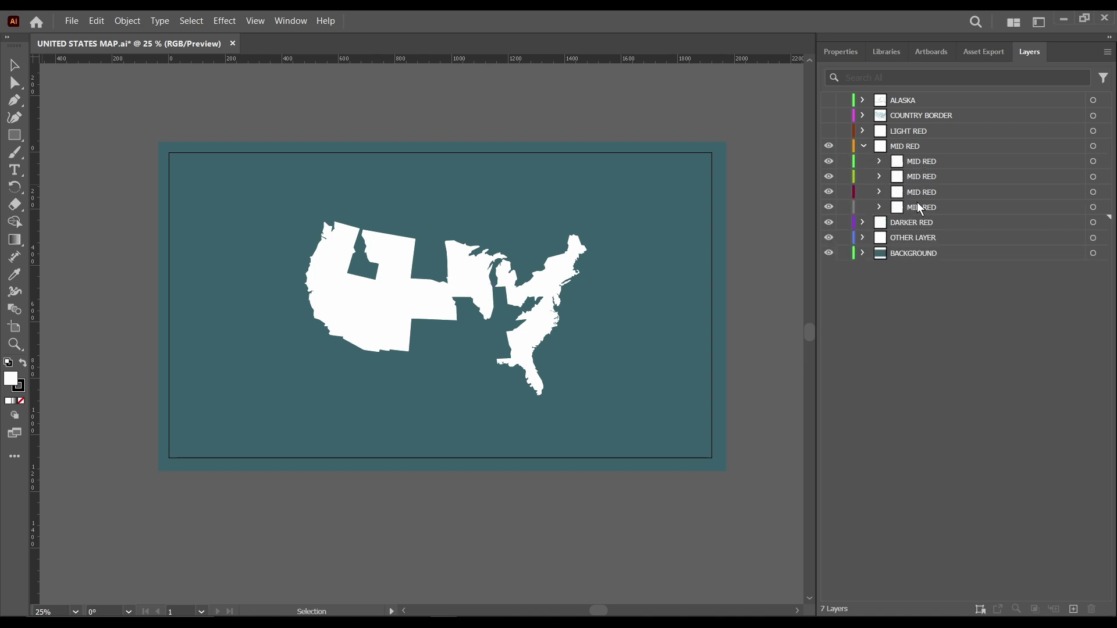
pyautogui.click(863, 147)
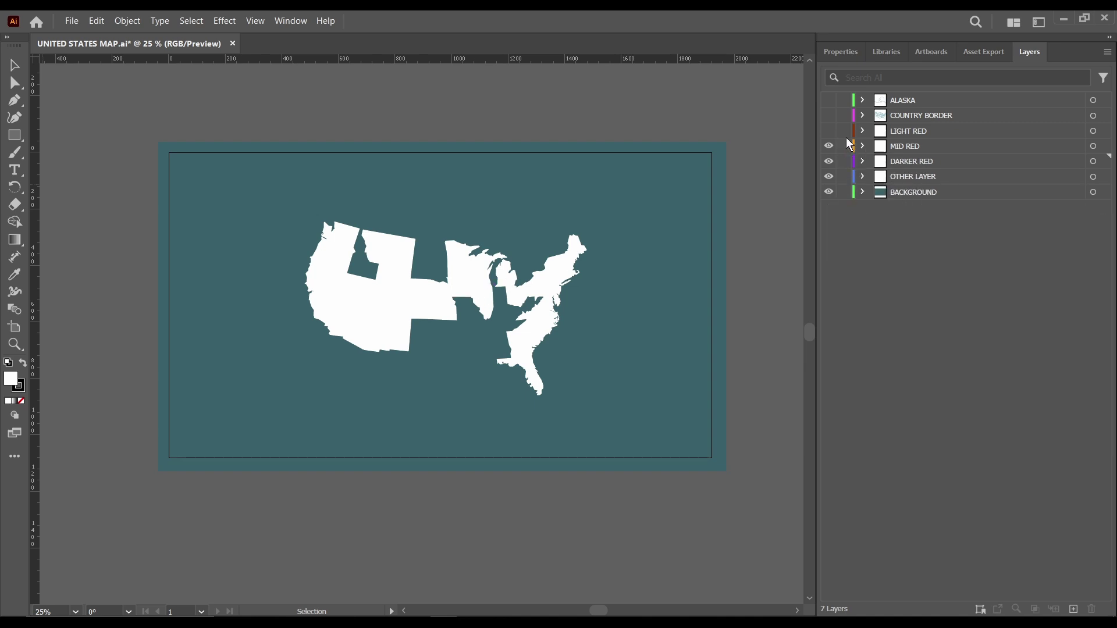
# Review the sublayers of the LIGHT RED layer and leave the layer shown.
pyautogui.moveTo(828, 142); pyautogui.dragTo(828, 133)
pyautogui.click(829, 135)
pyautogui.click(829, 135)
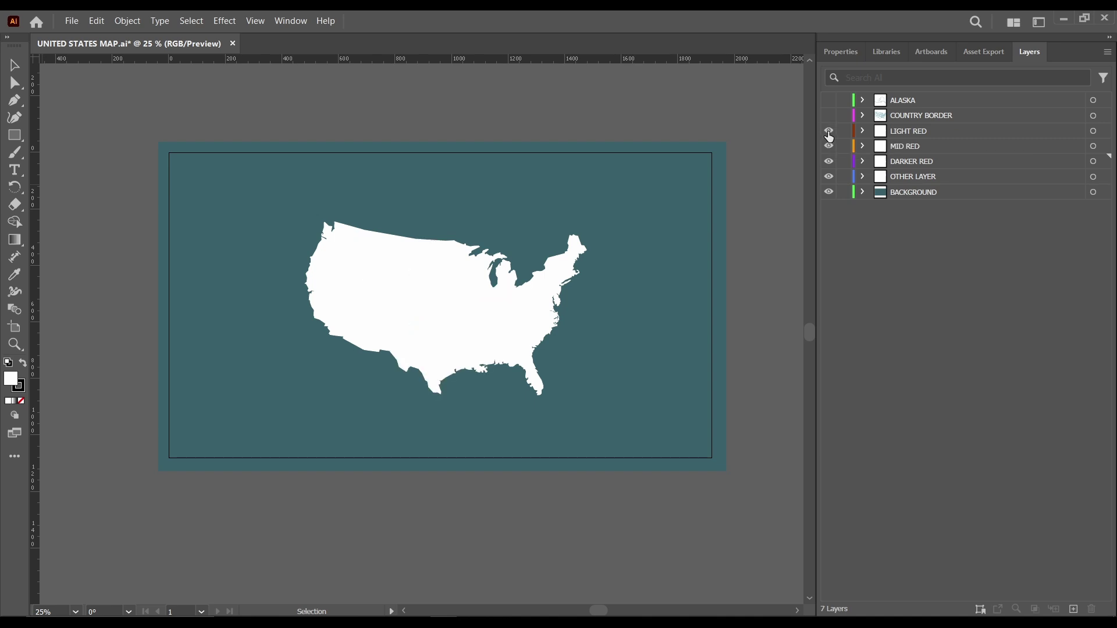
pyautogui.click(829, 132)
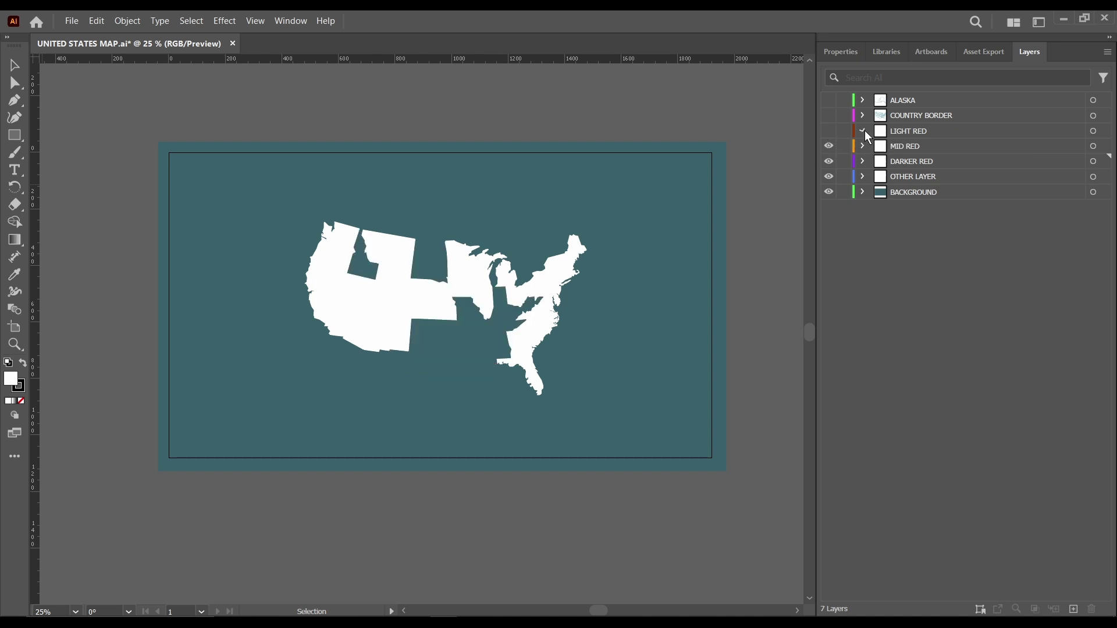
pyautogui.click(864, 131)
pyautogui.click(931, 145)
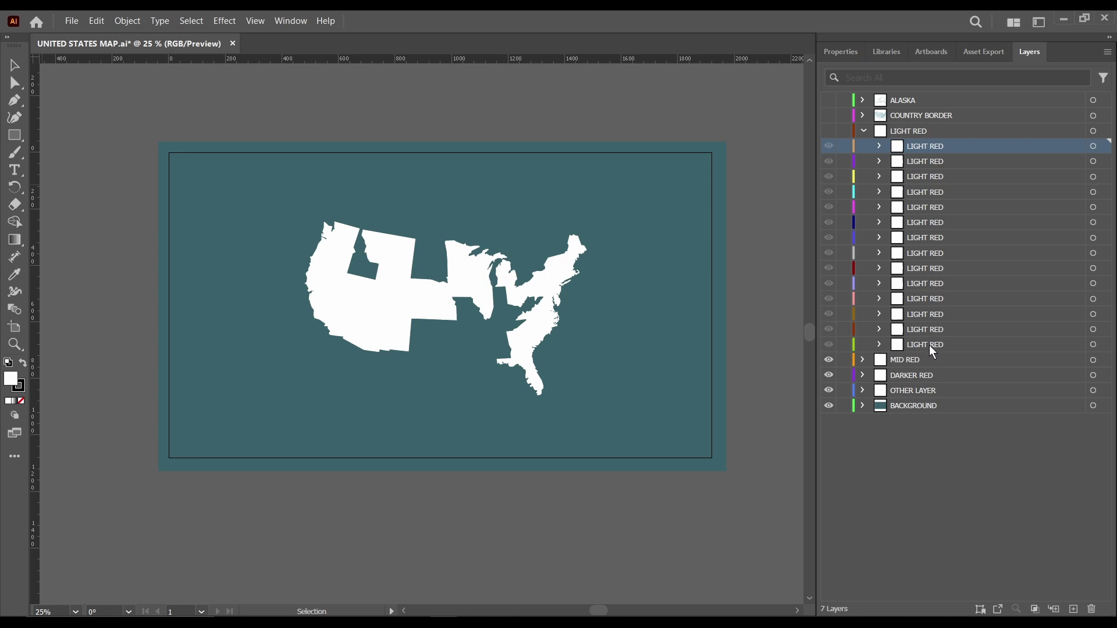
pyautogui.click(879, 146)
pyautogui.click(865, 133)
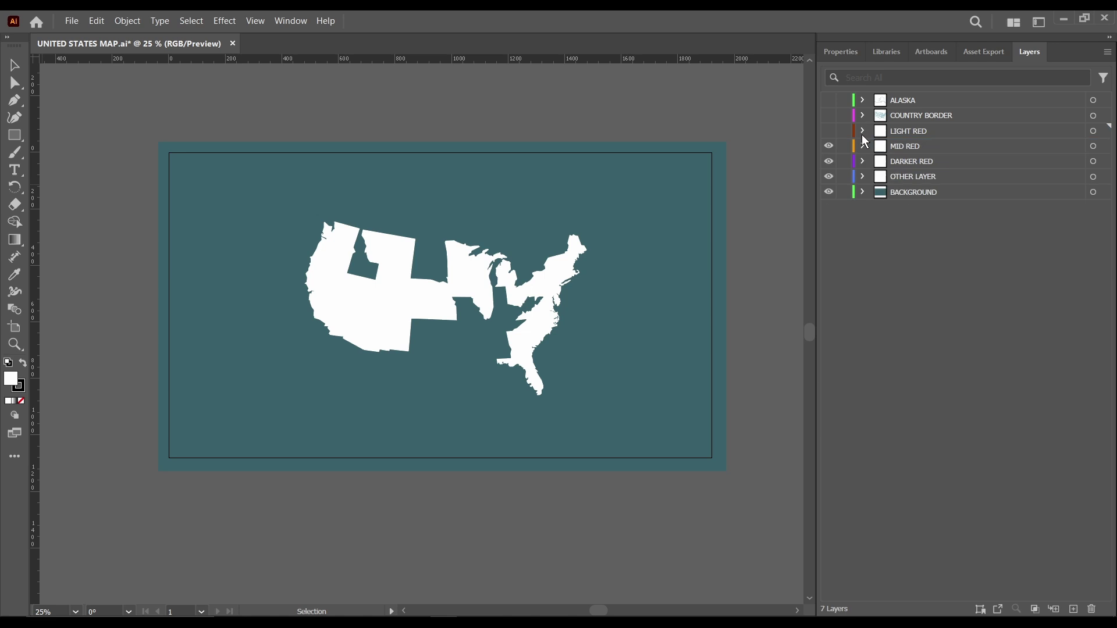
pyautogui.click(829, 132)
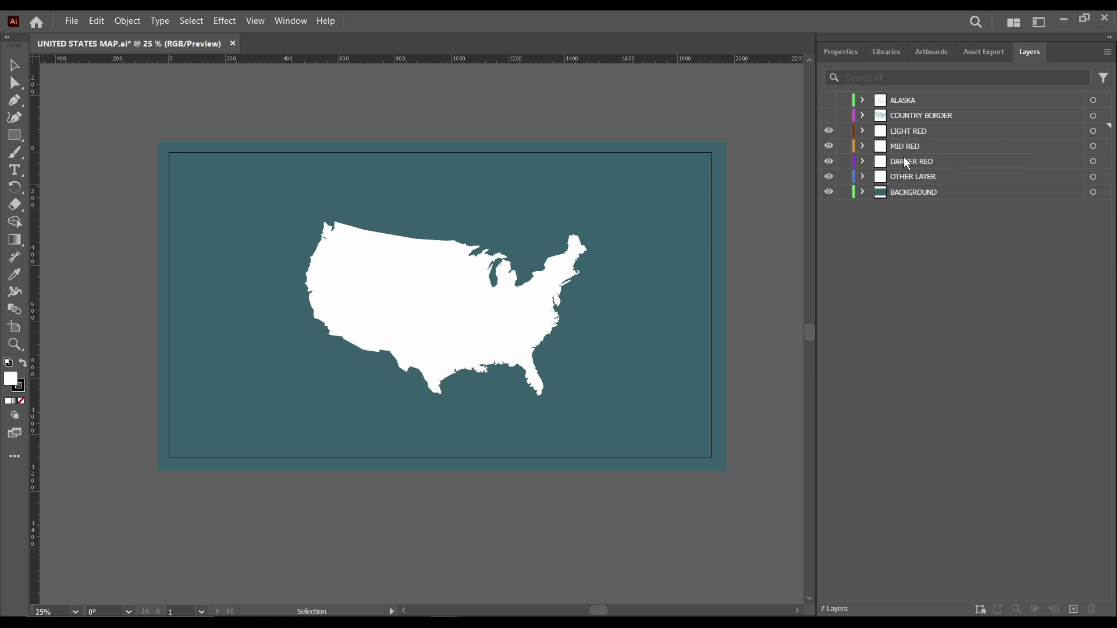
# Show the COUNTRY BORDER and ALASKA layers so the complete map is displayed.
pyautogui.click(828, 116)
pyautogui.click(829, 101)
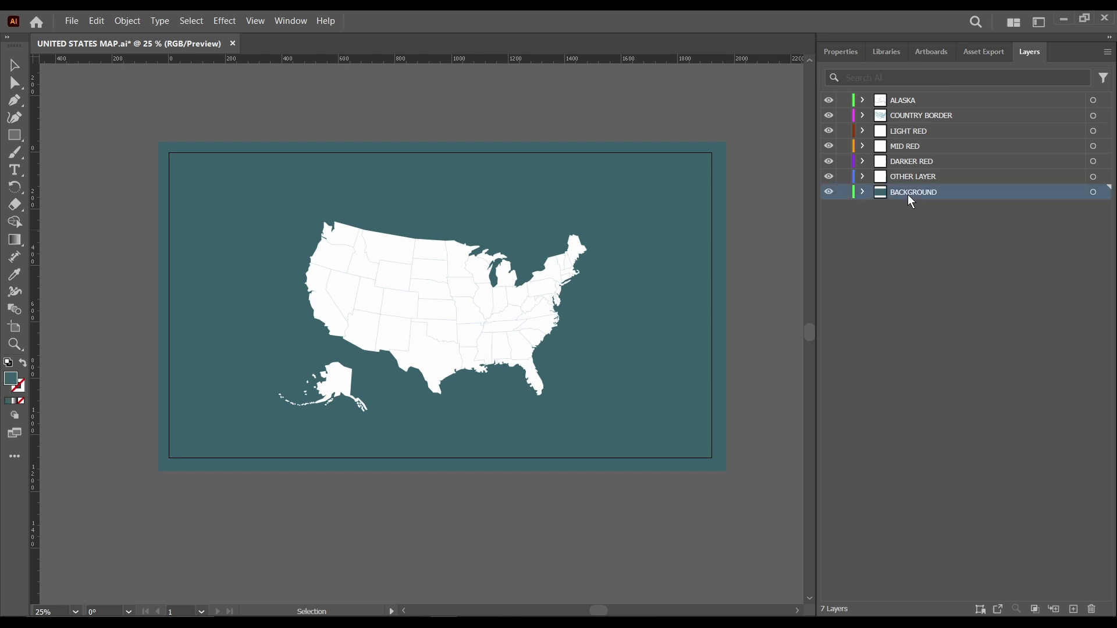
pyautogui.moveTo(910, 281); pyautogui.dragTo(903, 86)
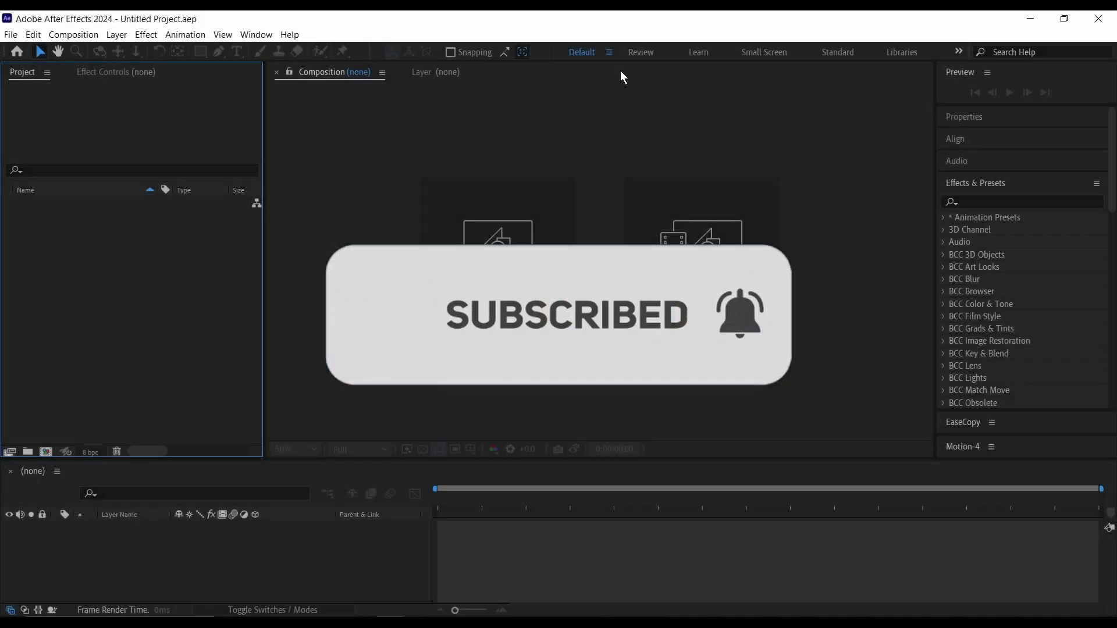
# Switch to After Effects and create a new composition with its resolution set to Full.
pyautogui.click(451, 233)
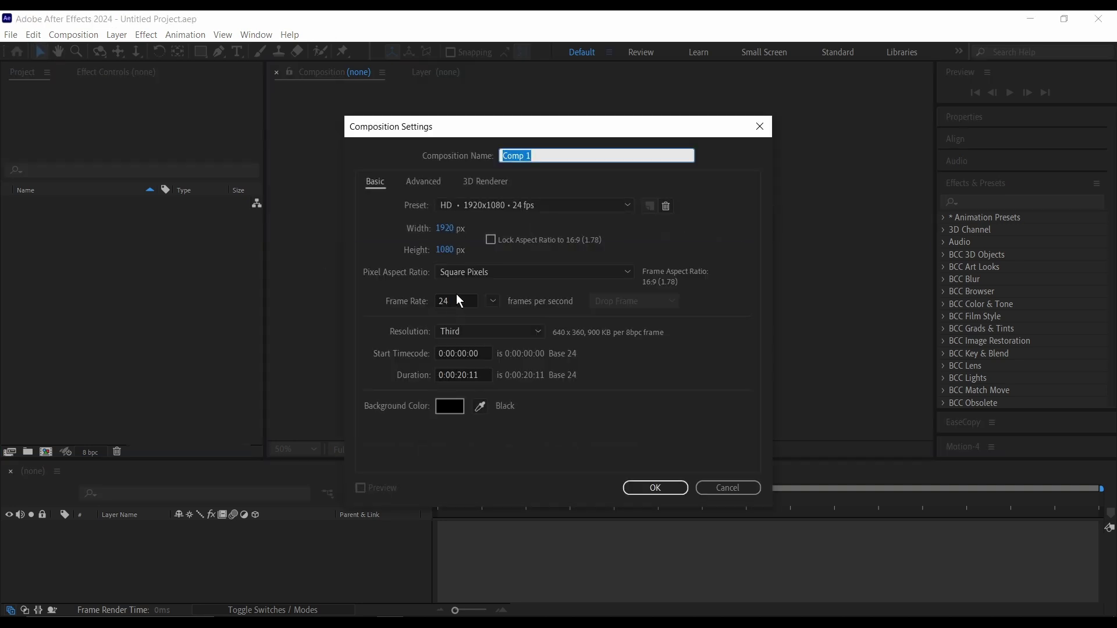
pyautogui.click(461, 332)
pyautogui.click(465, 346)
pyautogui.click(473, 333)
pyautogui.click(467, 351)
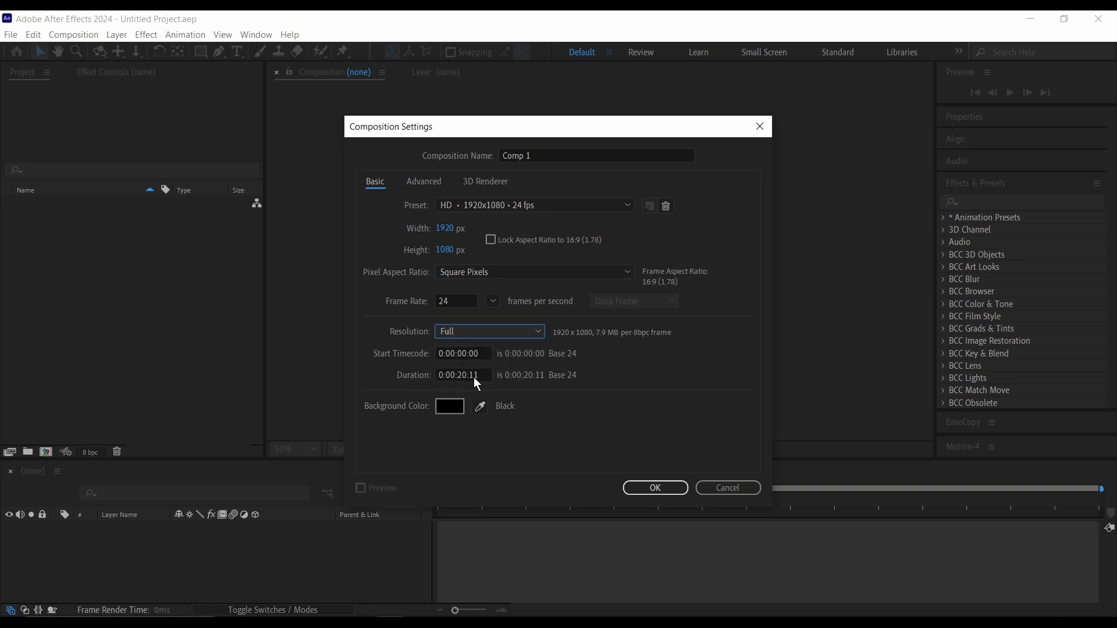
pyautogui.click(659, 487)
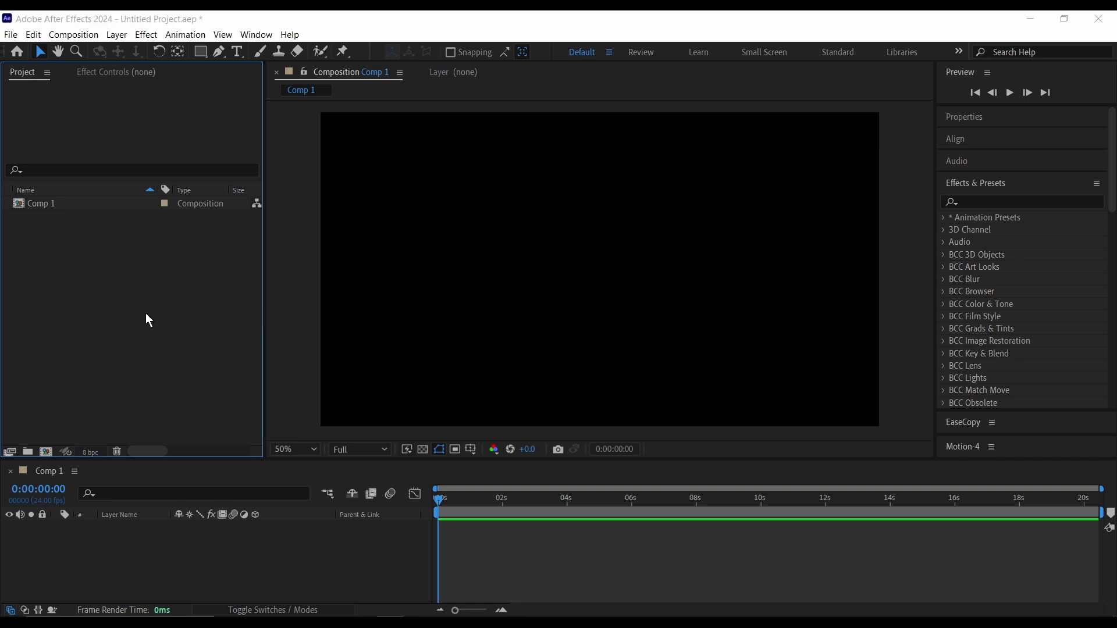
# Import UNITED STATES MAP.ai as a Composition with footage dimensions set to Layer Size.
pyautogui.doubleClick(146, 320)
pyautogui.doubleClick(467, 250)
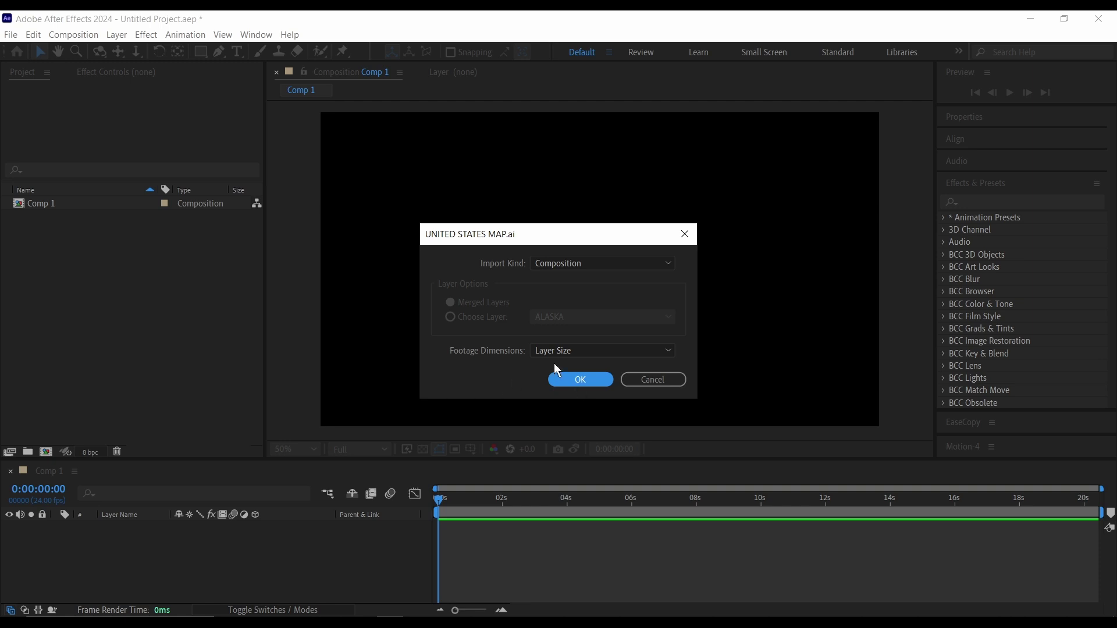
pyautogui.click(585, 384)
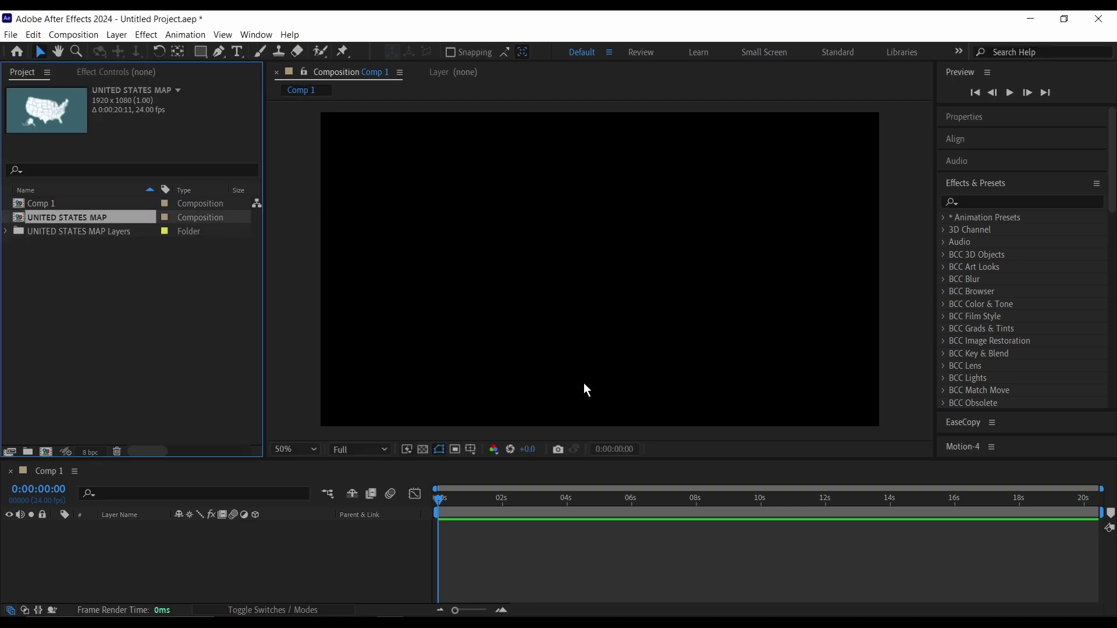
# Add the UNITED STATES MAP composition to the Comp 1 timeline as a layer.
pyautogui.click(68, 293)
pyautogui.click(55, 218)
pyautogui.moveTo(61, 219); pyautogui.dragTo(101, 542)
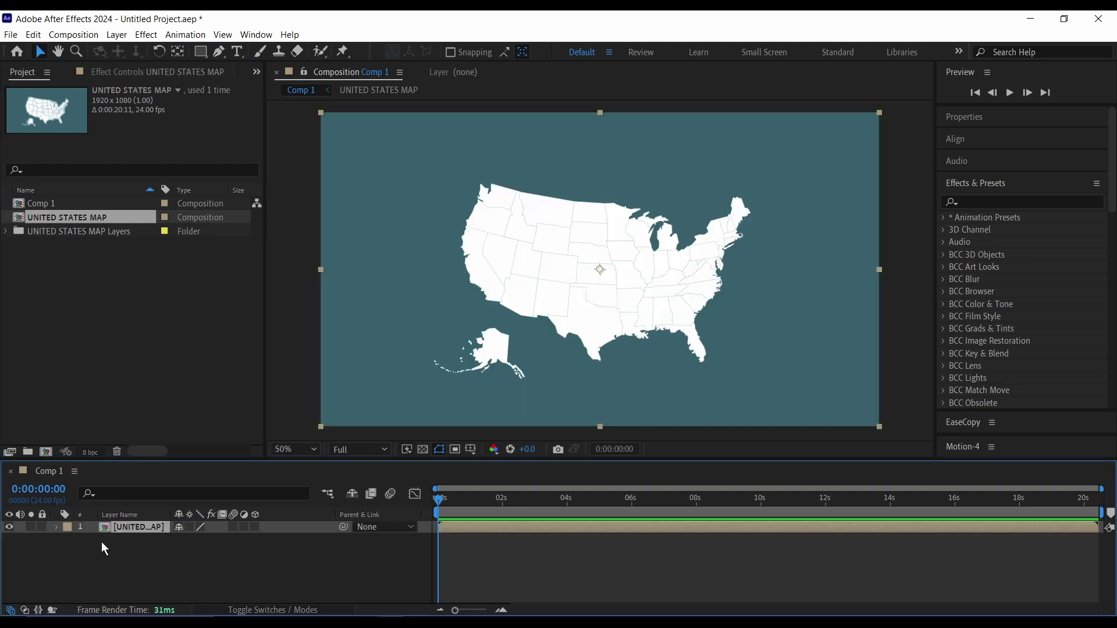
pyautogui.click(151, 556)
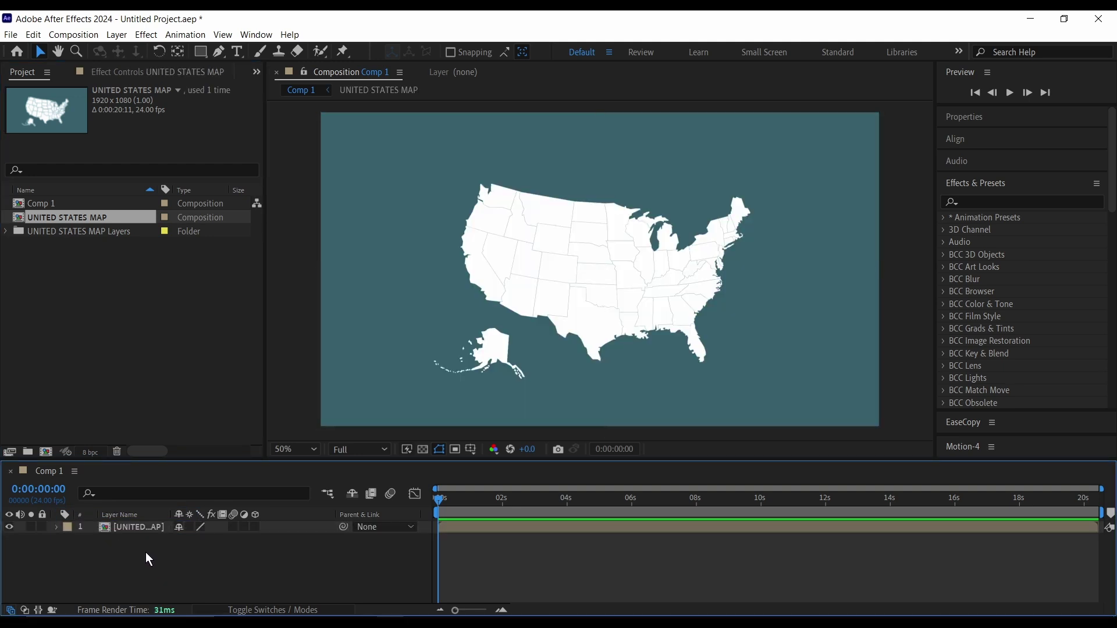
# Open the nested UNITED STATES MAP composition and delete its BACKGROUND layer.
pyautogui.doubleClick(129, 526)
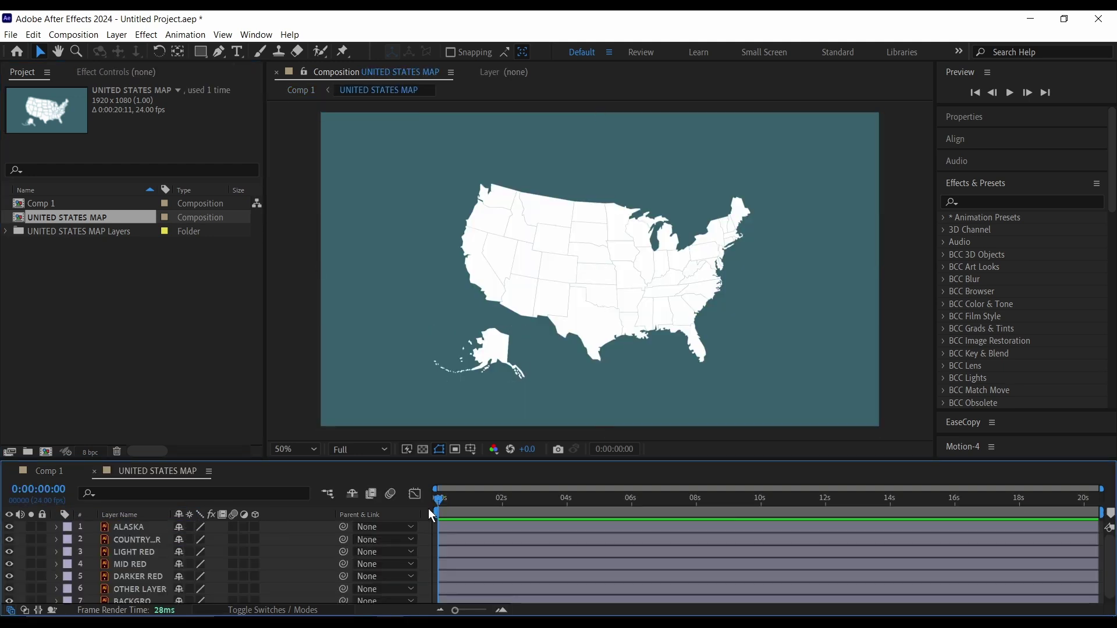
pyautogui.scroll(-1, 140, 542)
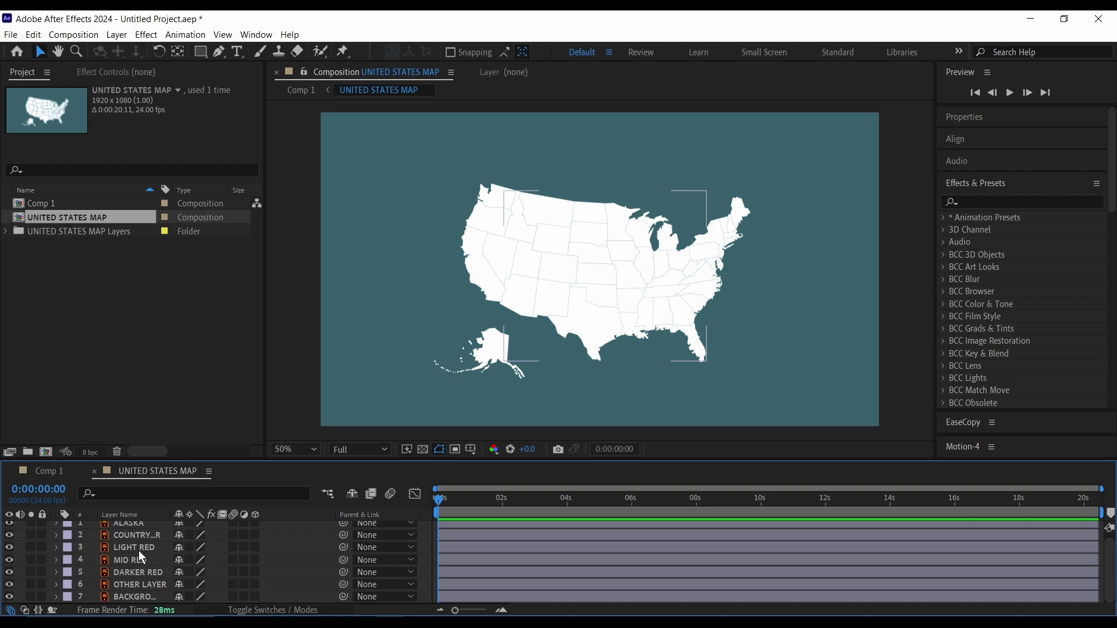
pyautogui.click(132, 596)
pyautogui.press('Delete')
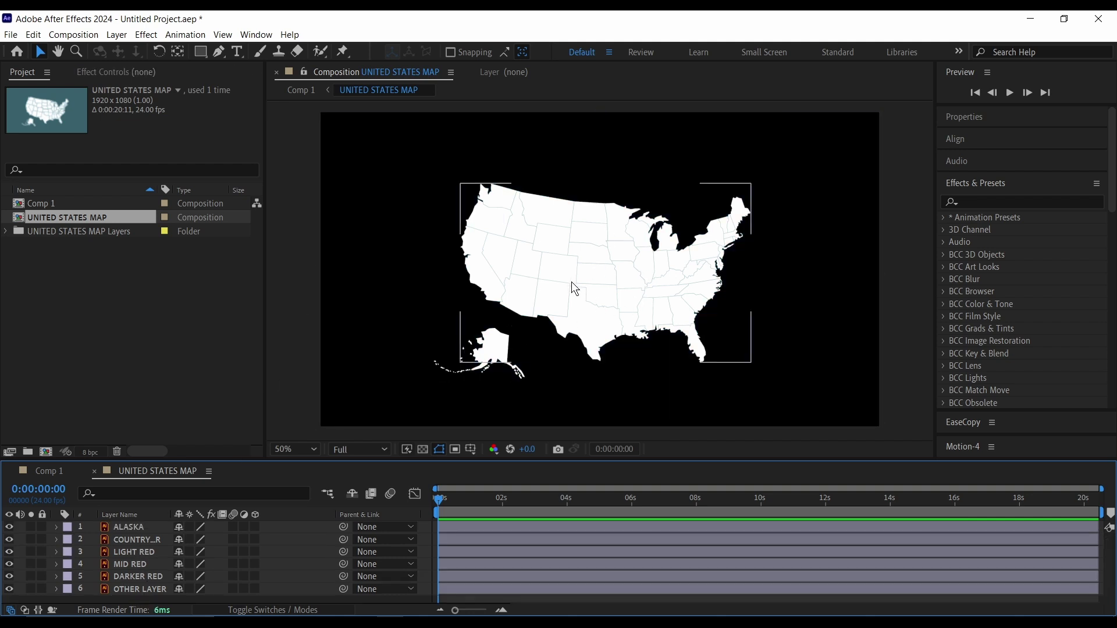
# In Comp 1, create a dark gray (2C2C2C) solid and place it beneath the UNITED STATES MAP layer.
pyautogui.click(41, 473)
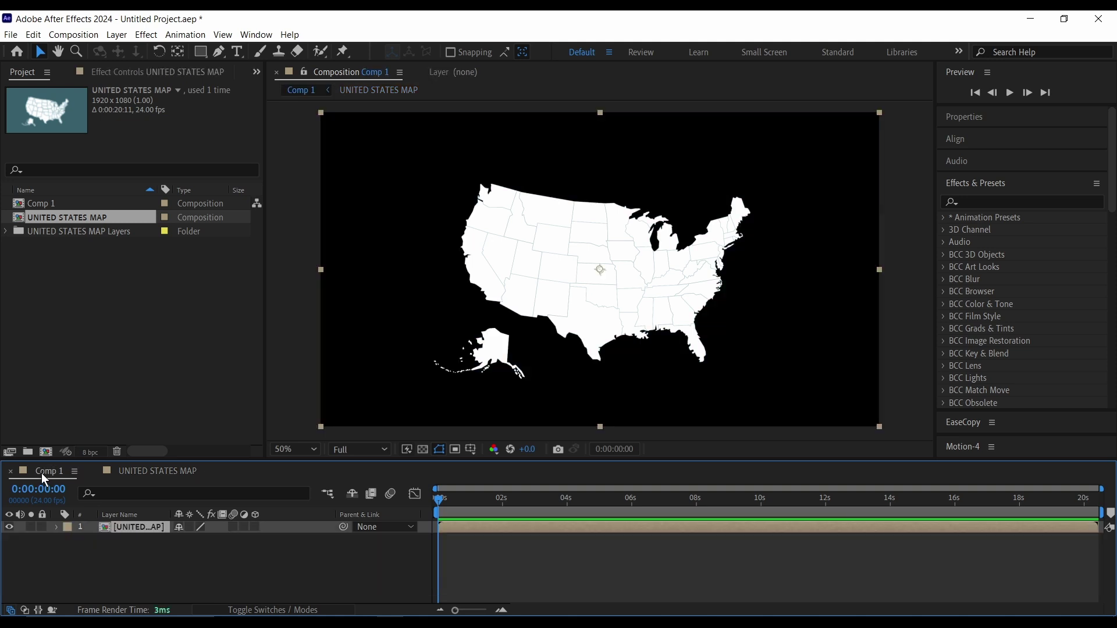
pyautogui.click(133, 570)
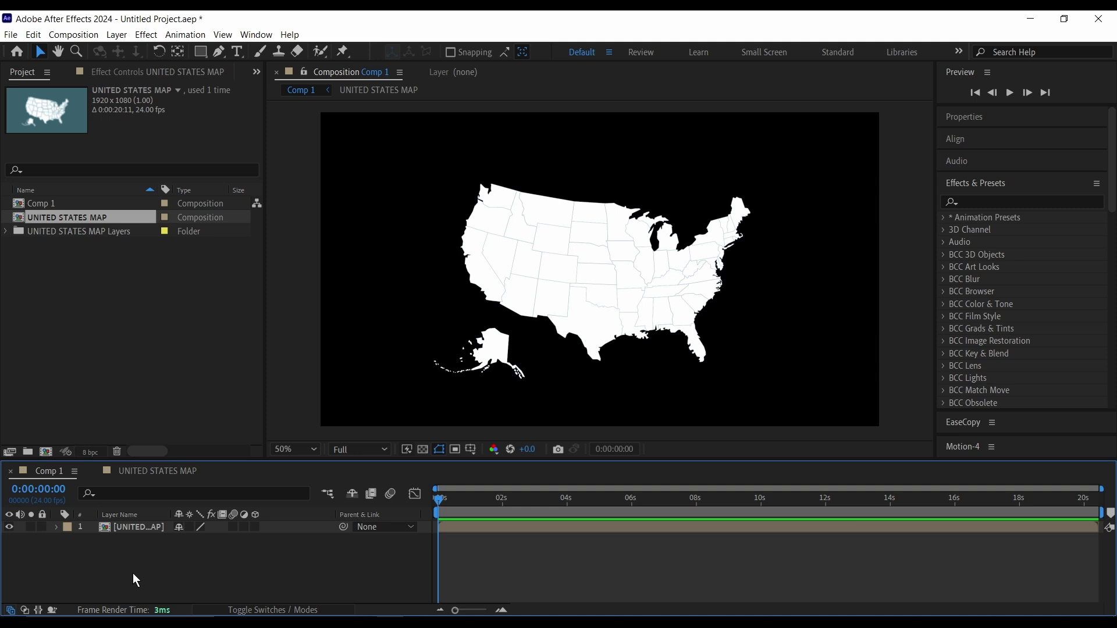
pyautogui.hotkey('ctrl', 'y')
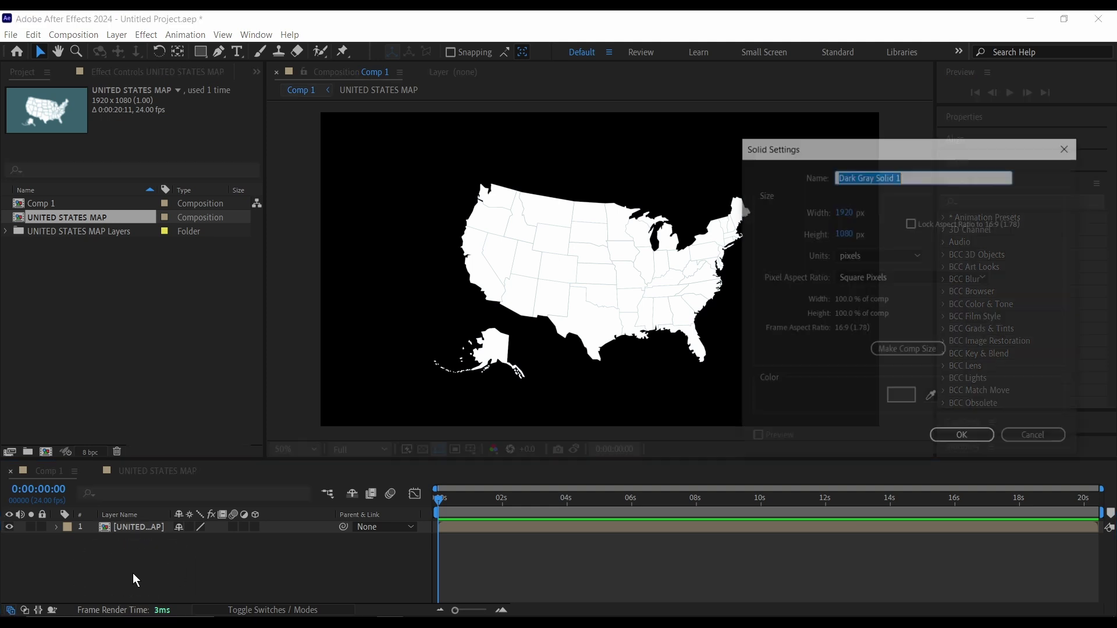
pyautogui.click(903, 398)
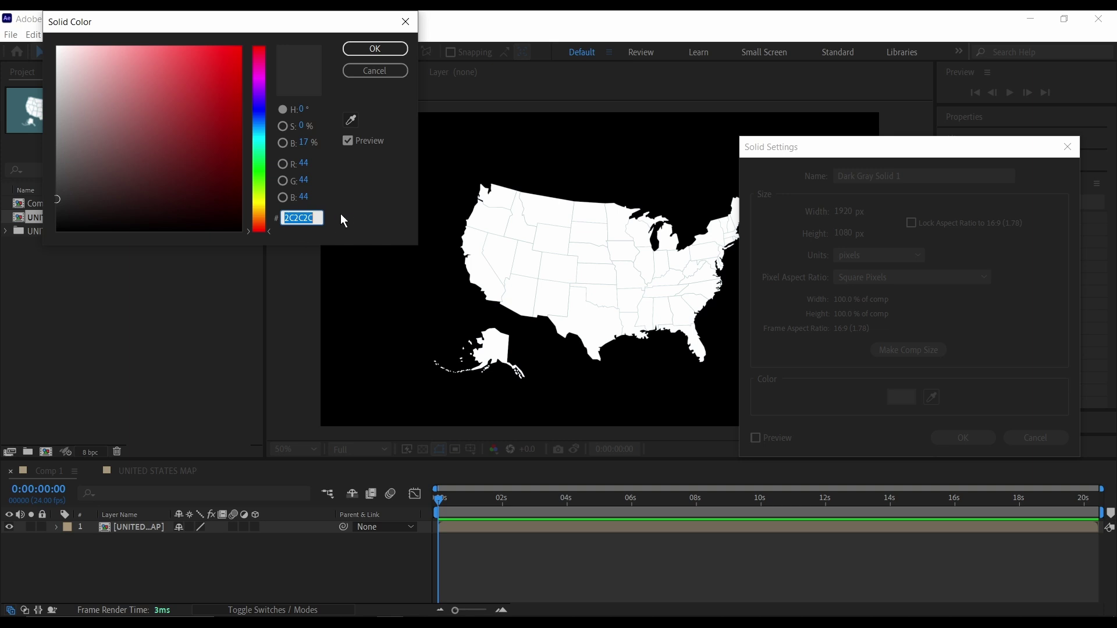
pyautogui.click(366, 48)
pyautogui.click(963, 437)
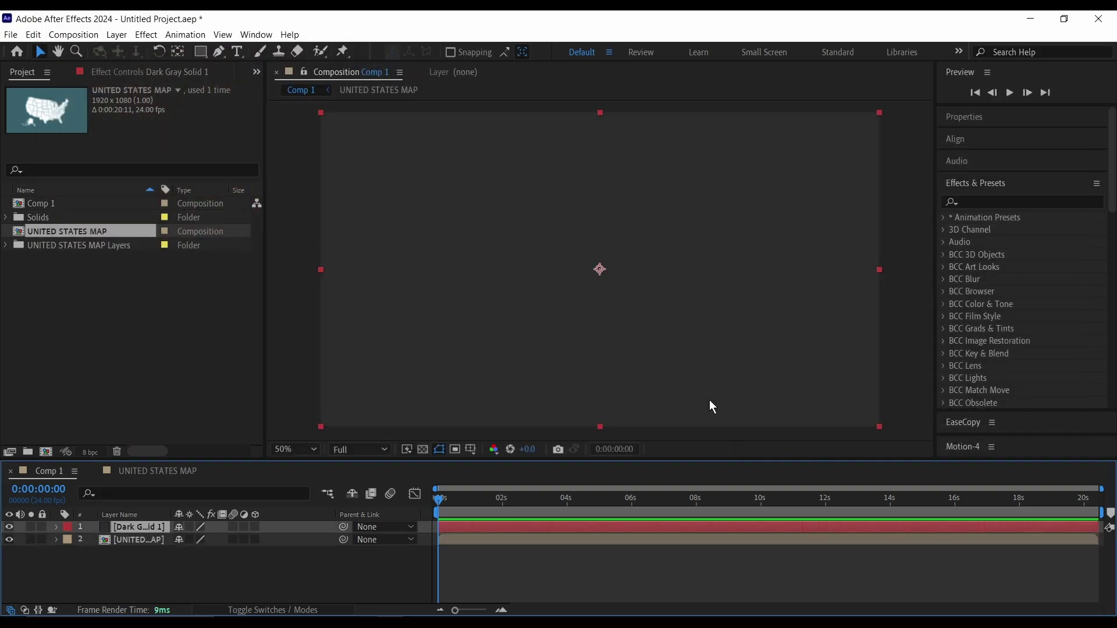
pyautogui.moveTo(132, 527); pyautogui.dragTo(129, 569)
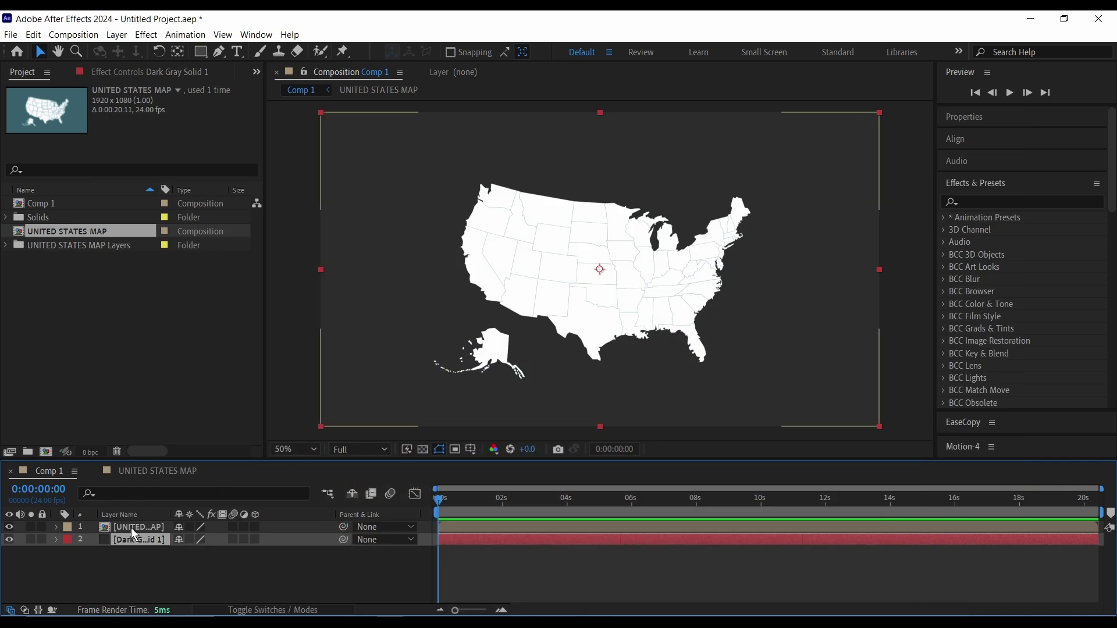
# Turn on Collapse Transformations/Continuously Rasterize and 3D for the UNITED STATES MAP layer and for all six layers inside its nested composition.
pyautogui.click(189, 527)
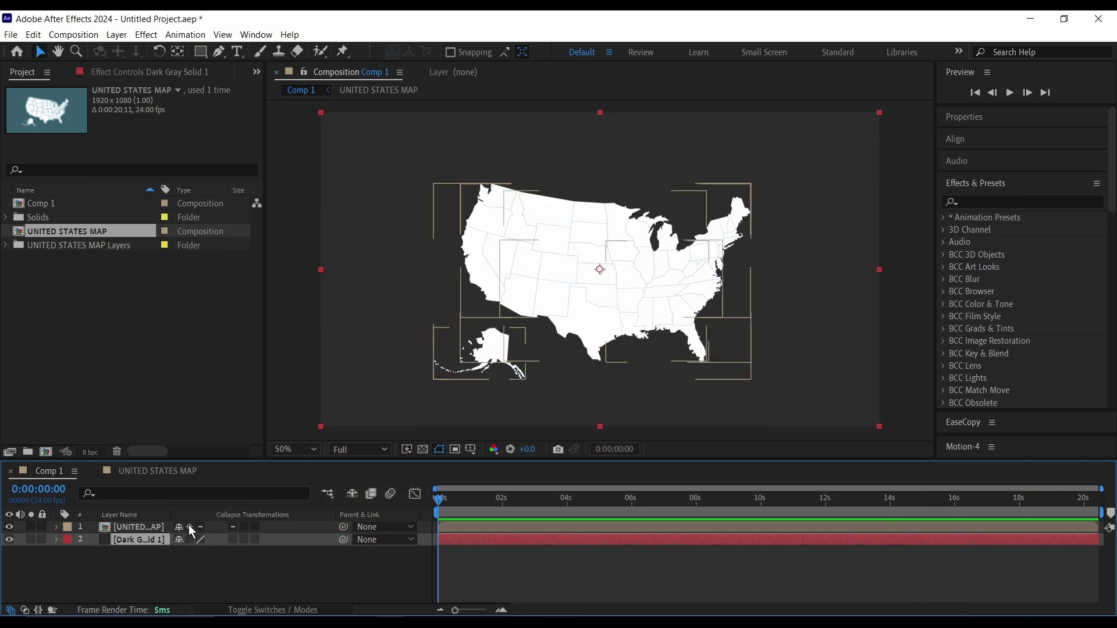
pyautogui.click(255, 528)
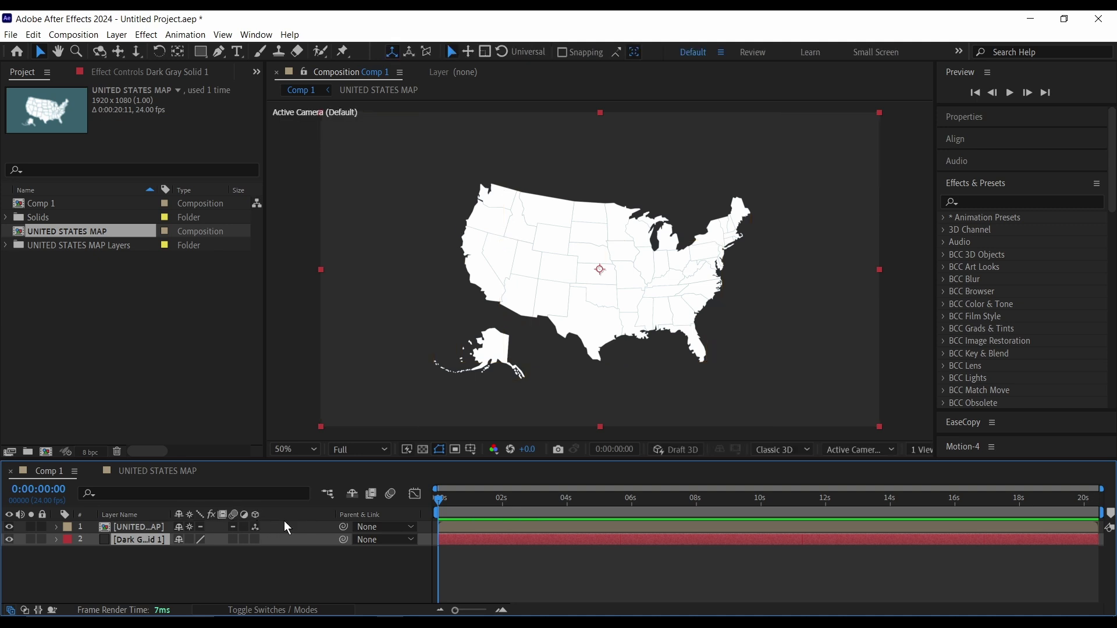
pyautogui.doubleClick(149, 527)
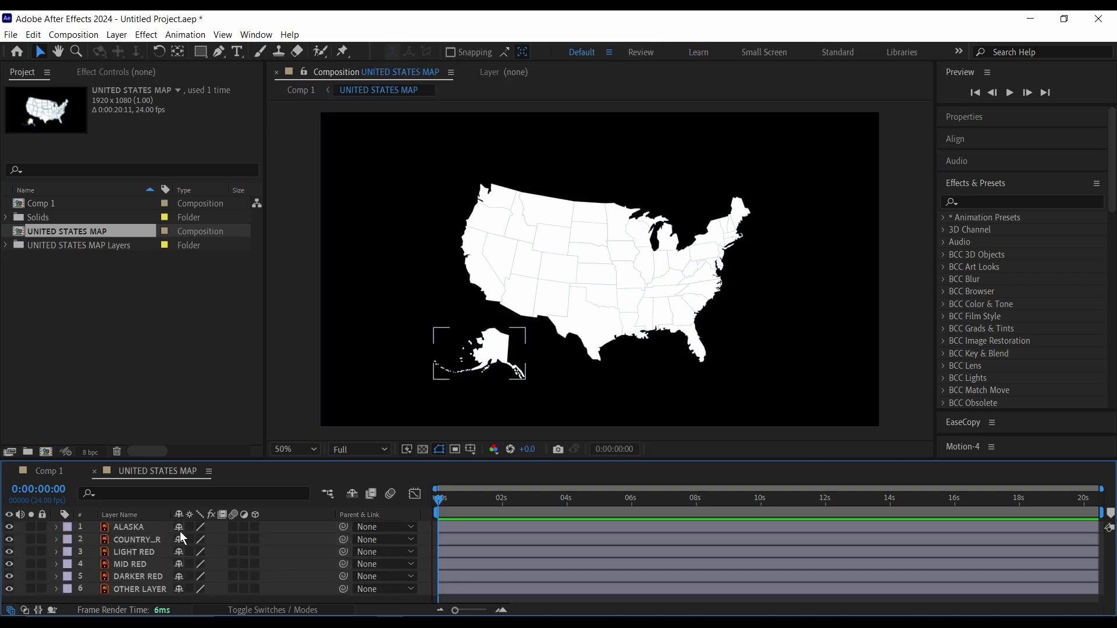
pyautogui.click(140, 529)
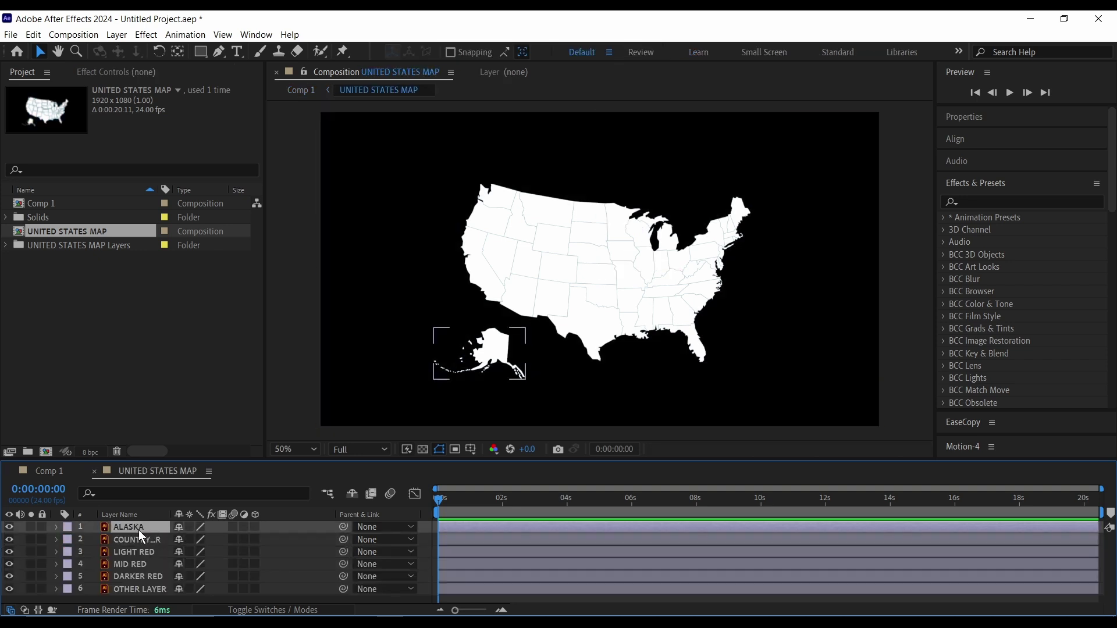
pyautogui.keyDown('shift'); pyautogui.click(145, 588); pyautogui.keyUp('shift')
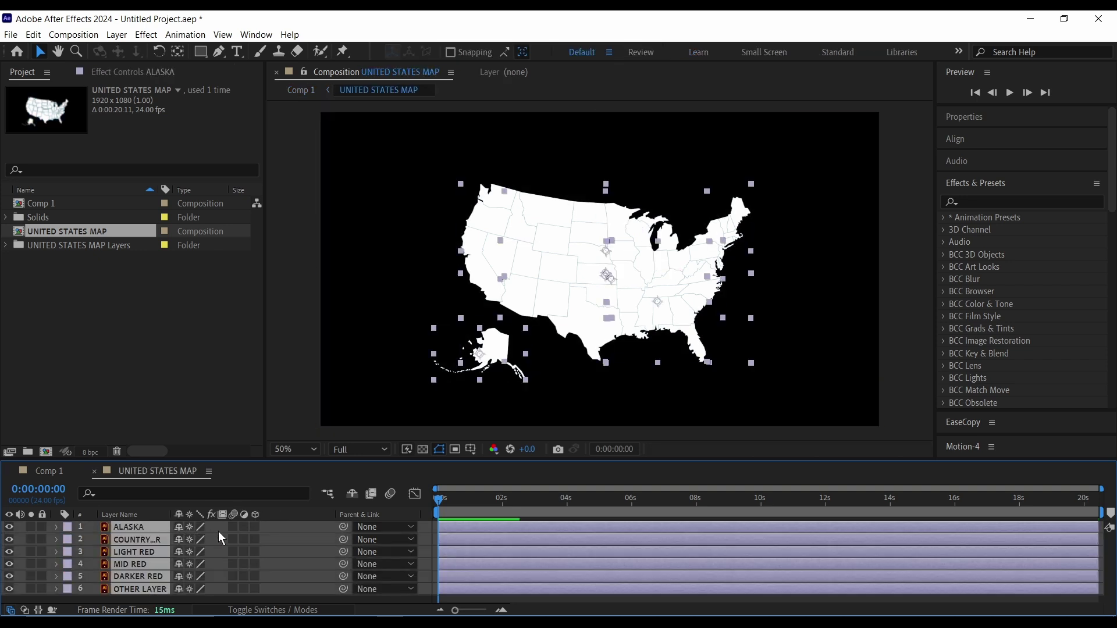
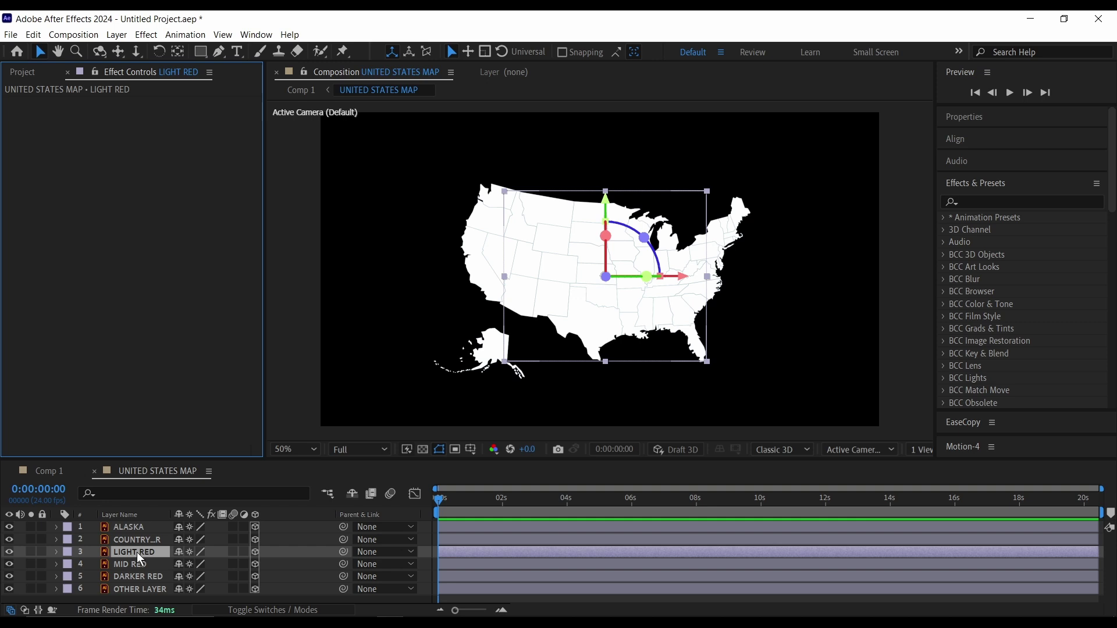
# Create a shape layer from the LIGHT RED vector layer.
pyautogui.rightClick(135, 553)
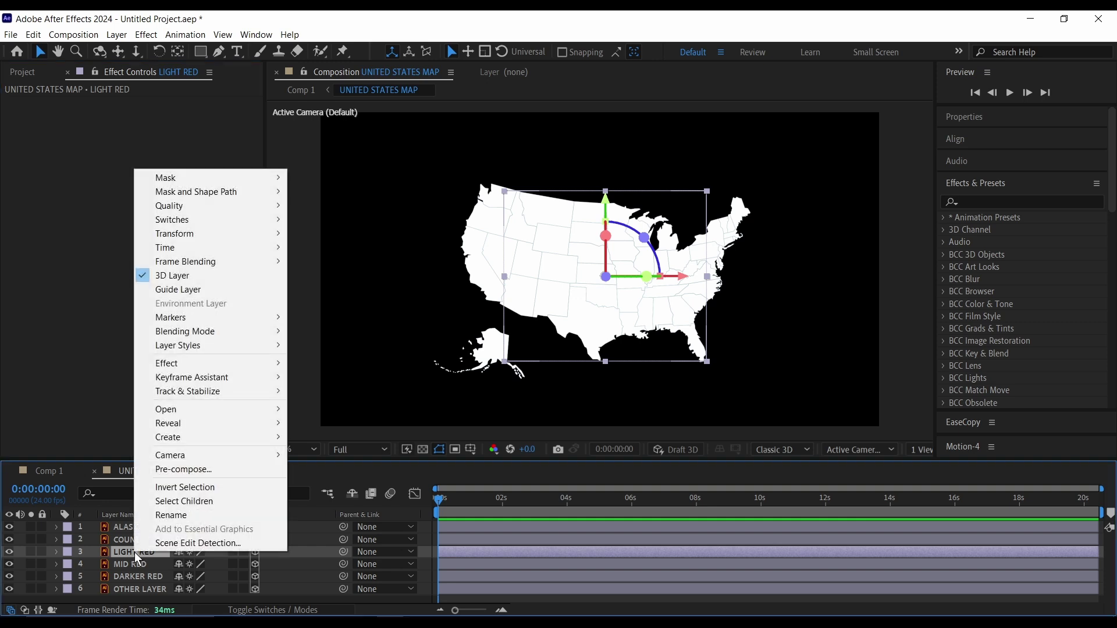
pyautogui.moveTo(179, 437)
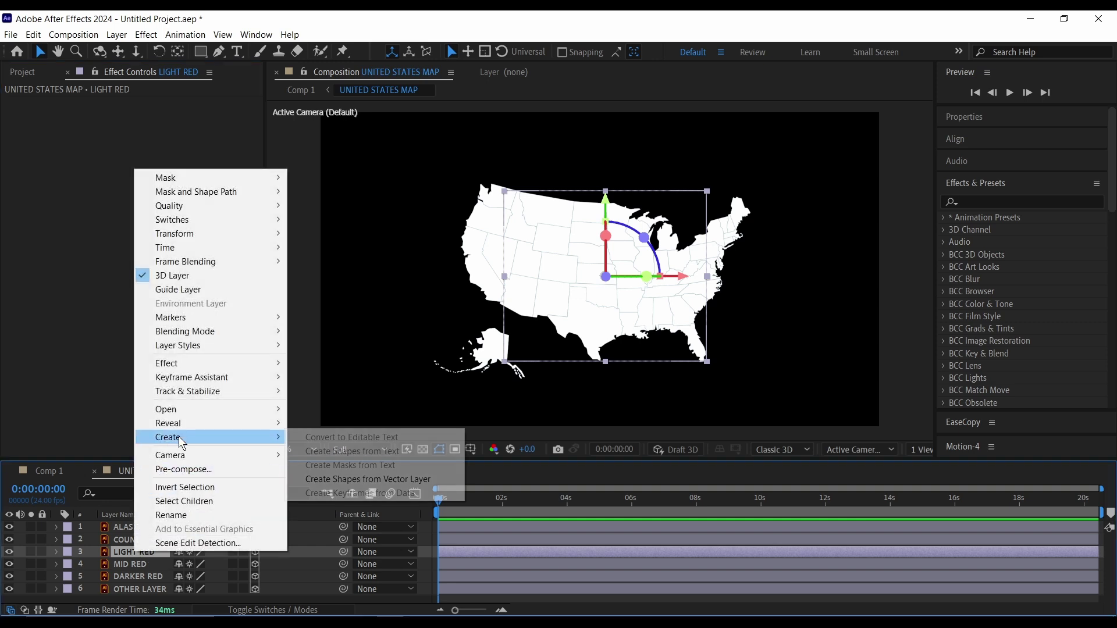
pyautogui.click(360, 483)
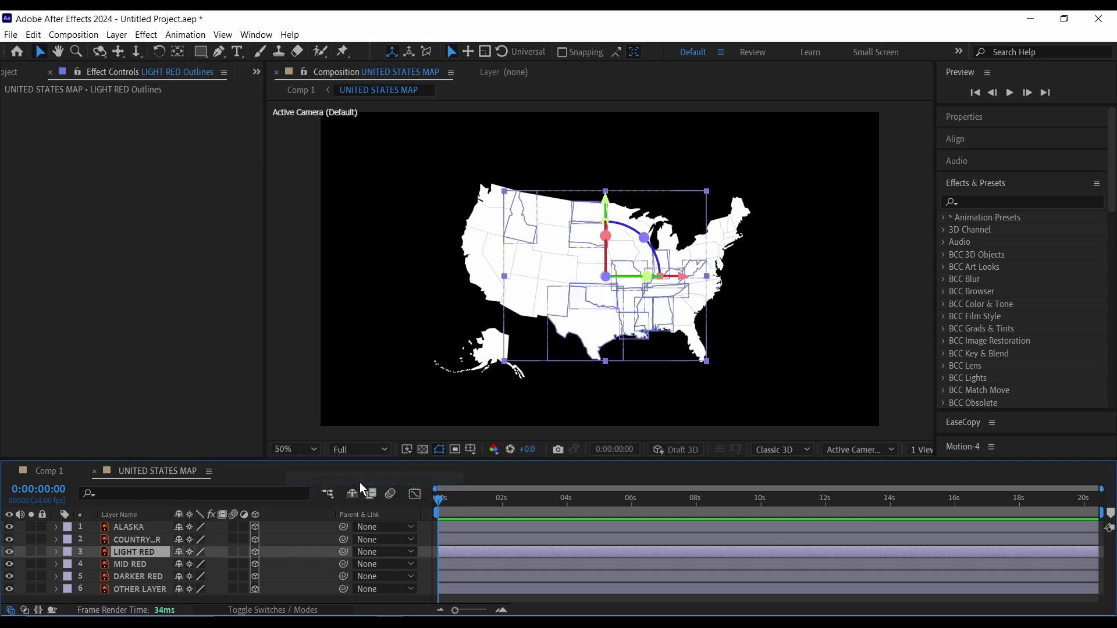
pyautogui.click(9, 564)
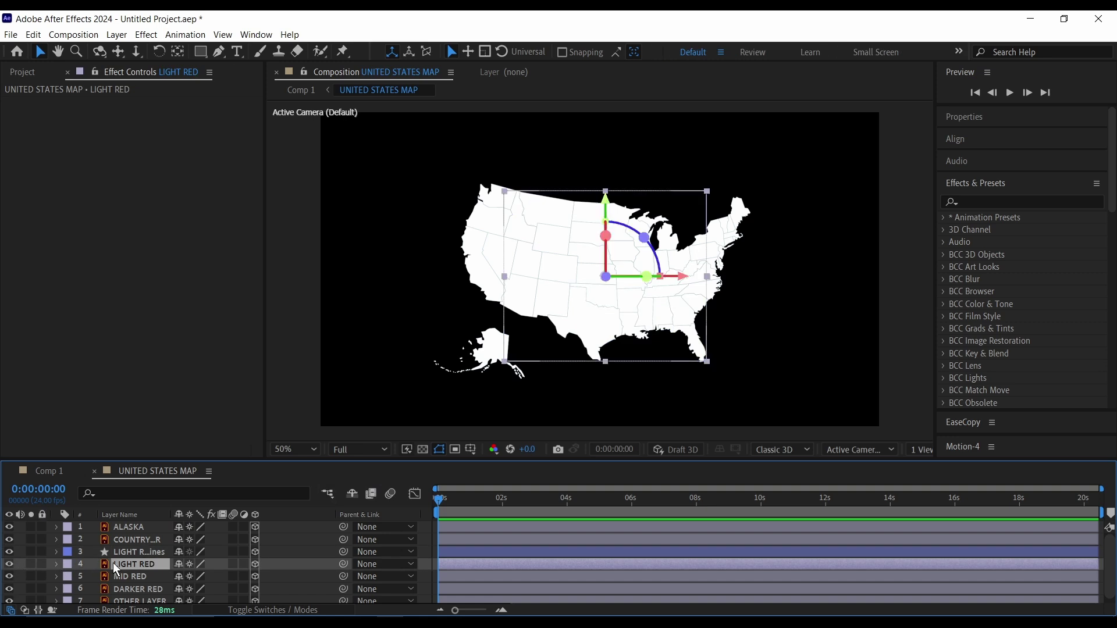
# Set the fill of the LIGHT RED Outlines layer to red F60000.
pyautogui.click(135, 554)
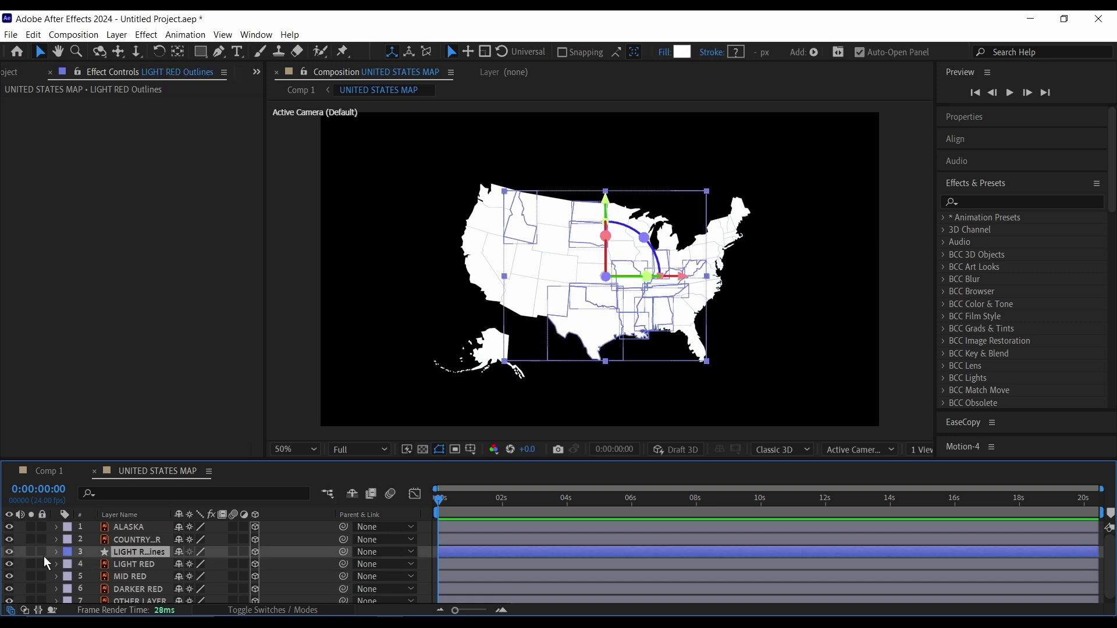
pyautogui.click(682, 51)
pyautogui.moveTo(174, 112); pyautogui.dragTo(275, 52)
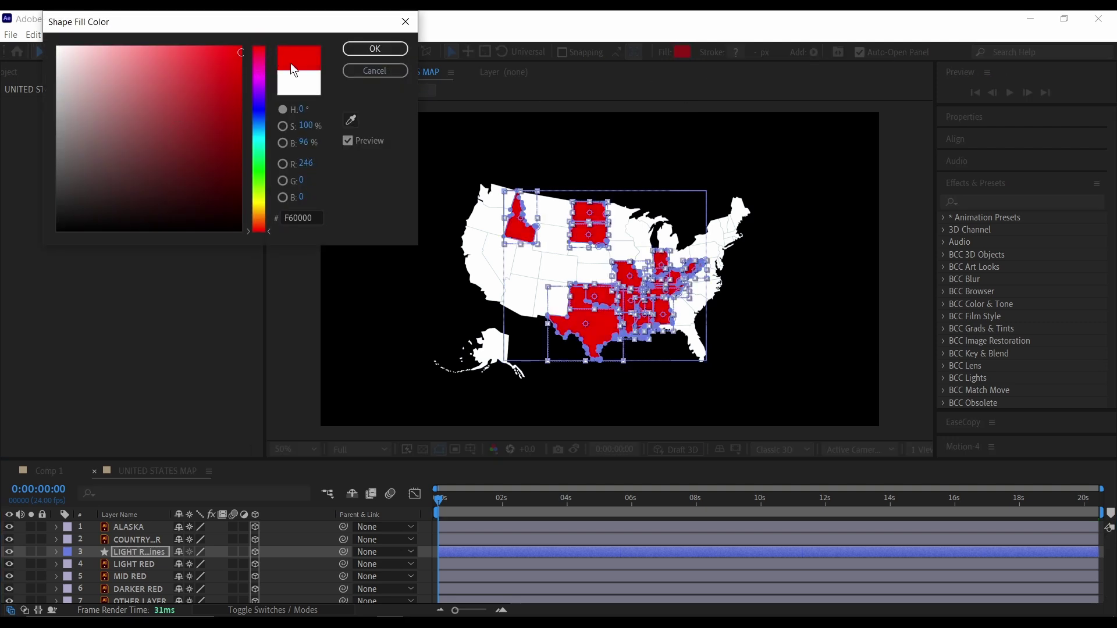
pyautogui.click(362, 51)
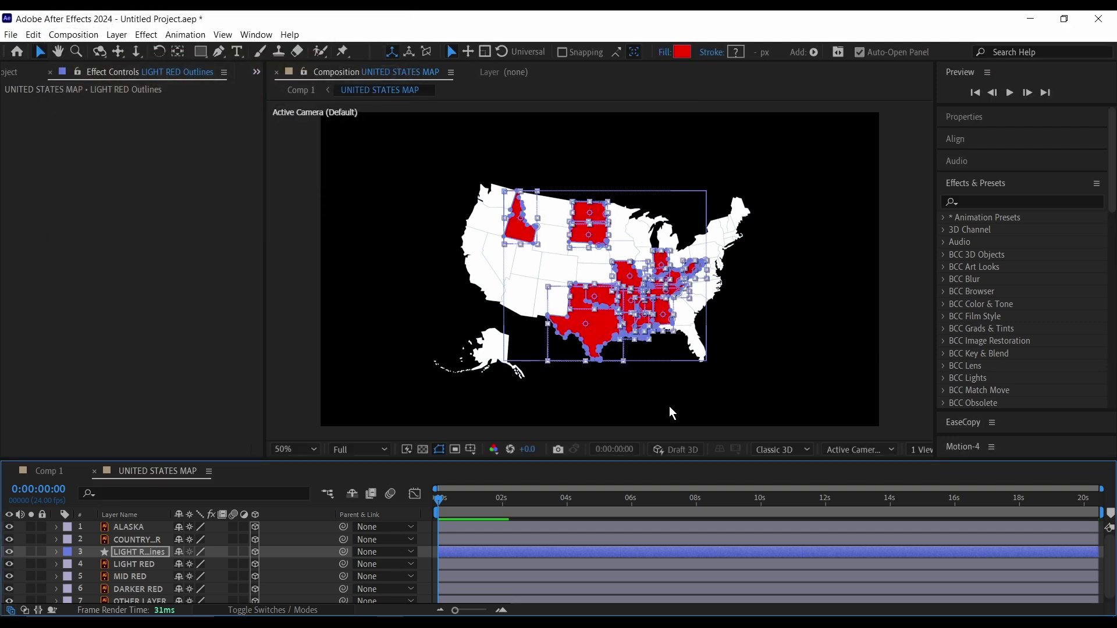
pyautogui.click(616, 588)
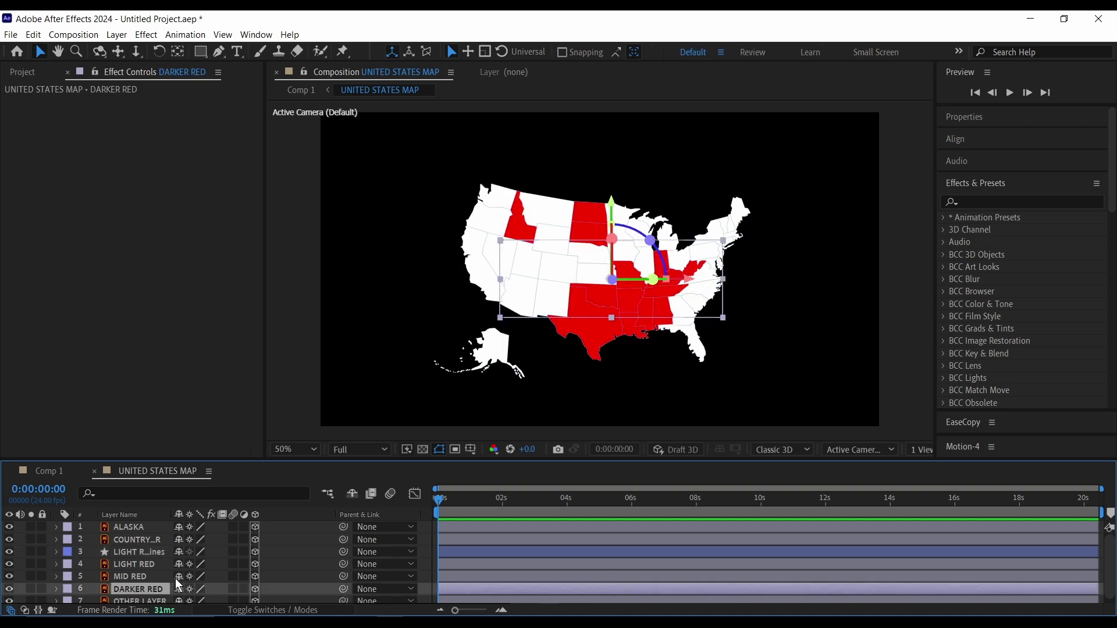
# Set the LIGHT RED Outlines opacity to 80% at the 2-second mark and add an opacity keyframe there.
pyautogui.click(126, 553)
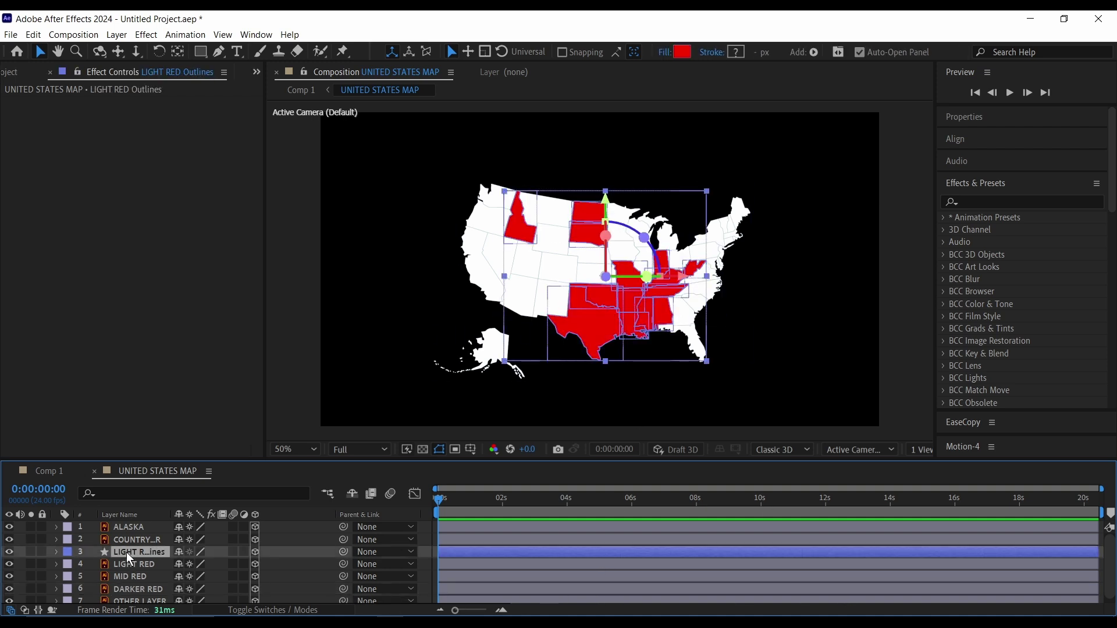
pyautogui.press('t')
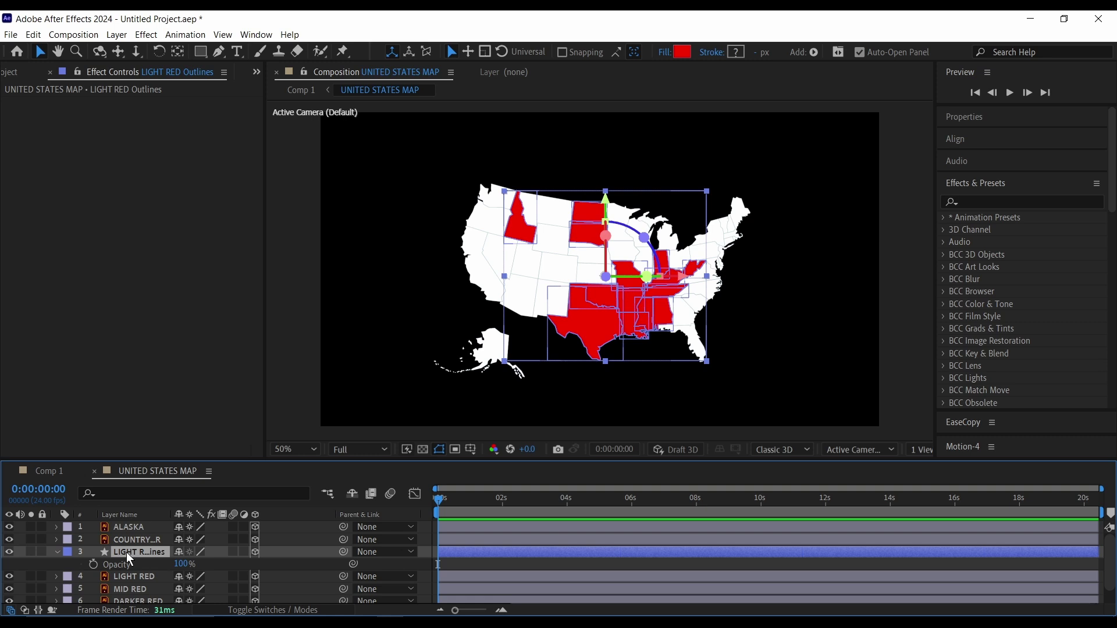
pyautogui.moveTo(440, 501); pyautogui.dragTo(501, 524)
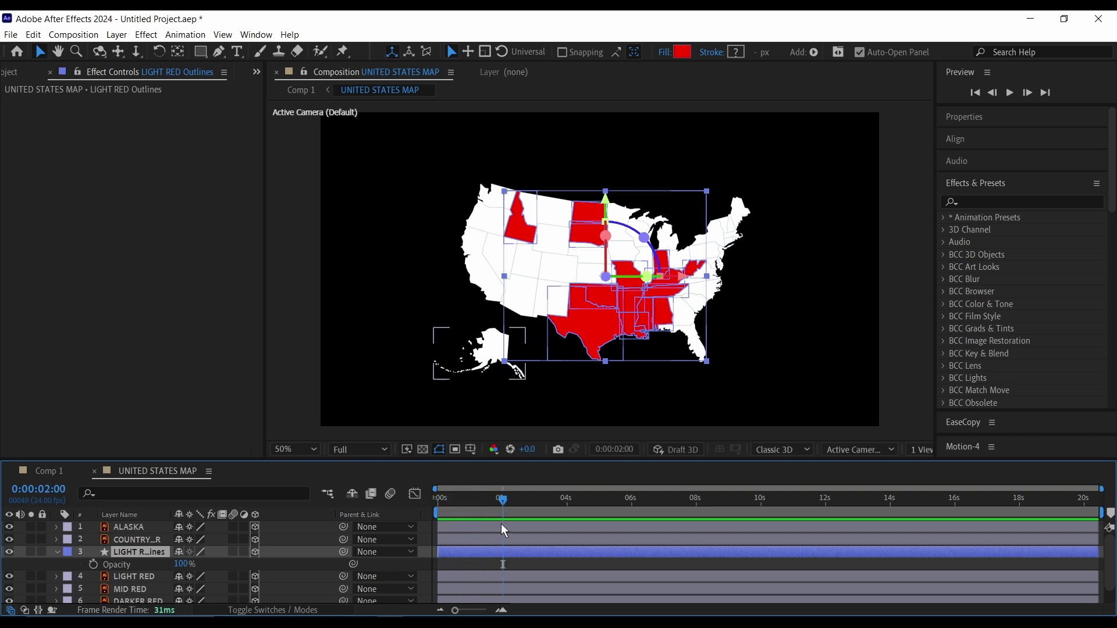
pyautogui.moveTo(181, 564); pyautogui.dragTo(172, 570)
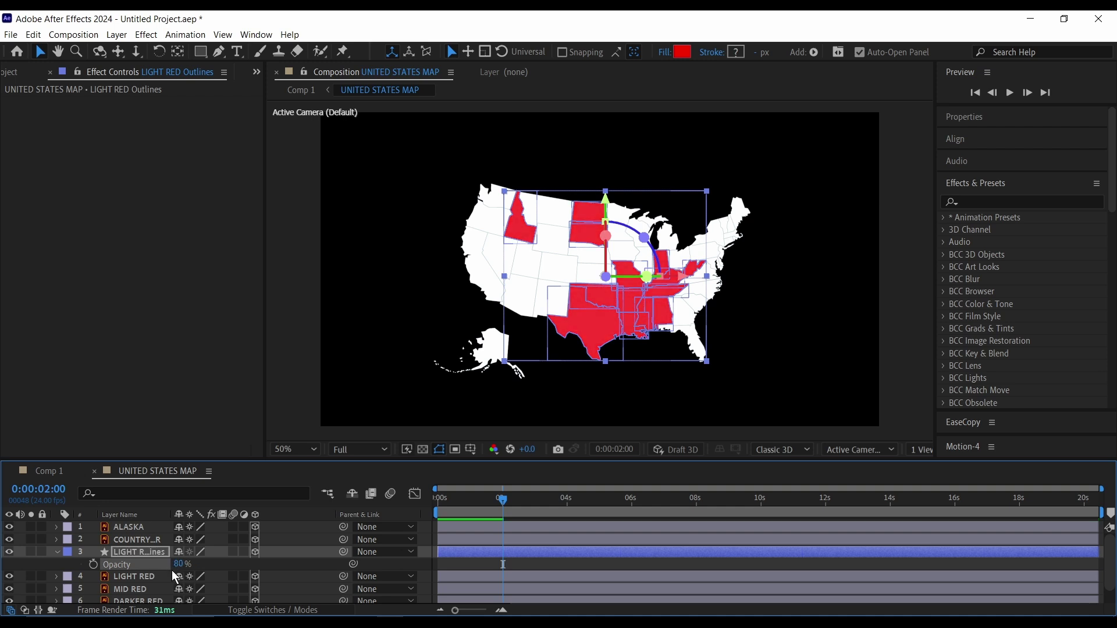
pyautogui.click(93, 565)
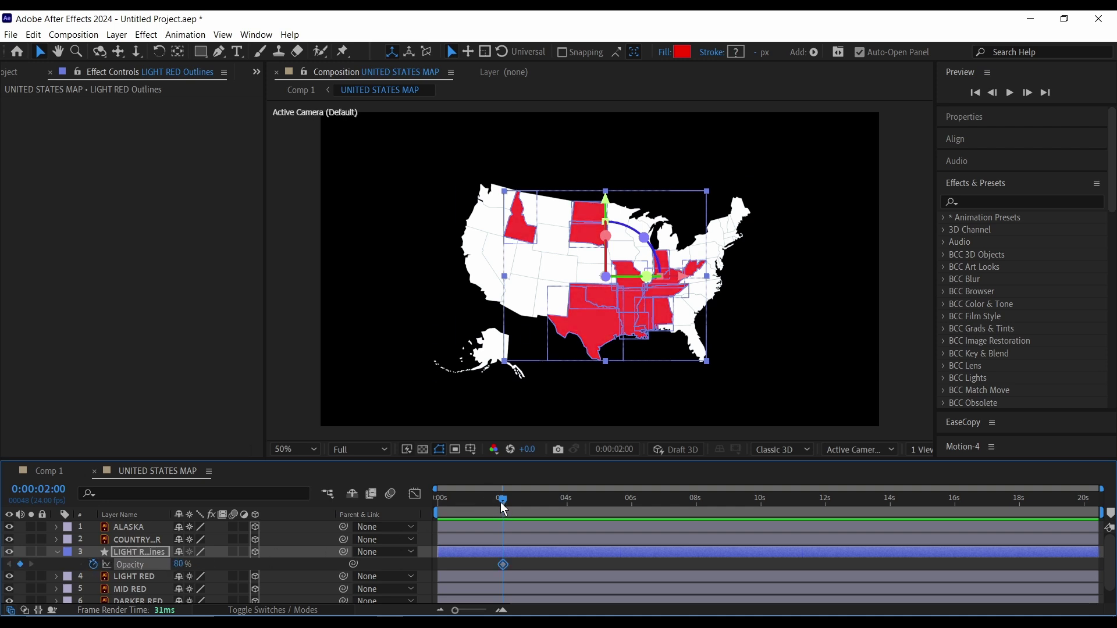
# Keyframe the LIGHT RED Outlines opacity at 25% at the start of the composition and collapse the layer's properties.
pyautogui.moveTo(503, 506); pyautogui.dragTo(433, 506)
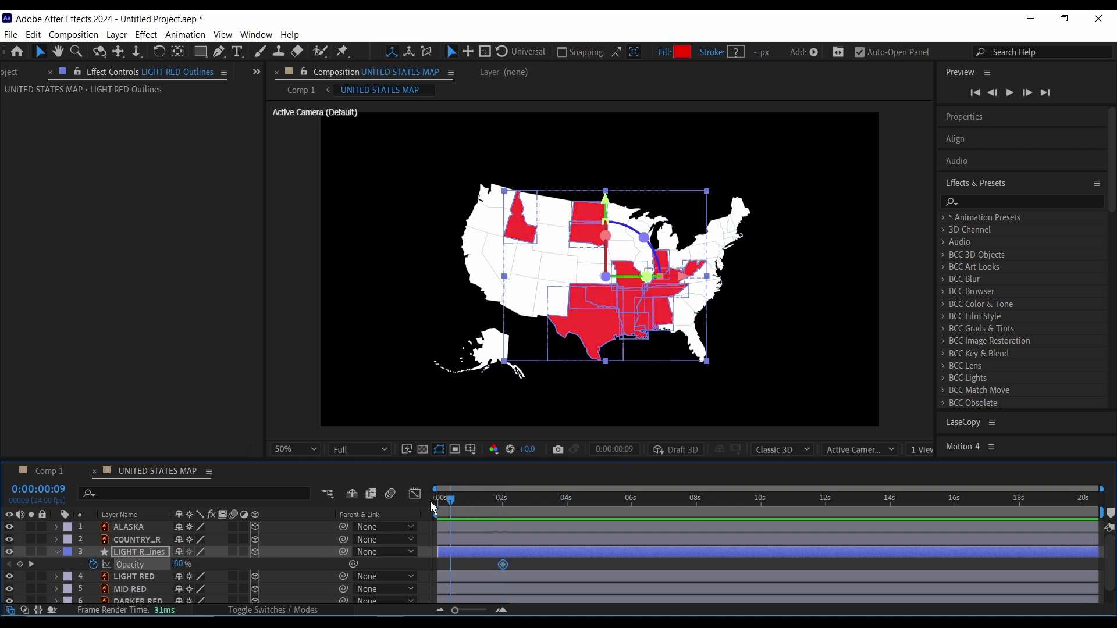
pyautogui.click(180, 564)
pyautogui.click(81, 567)
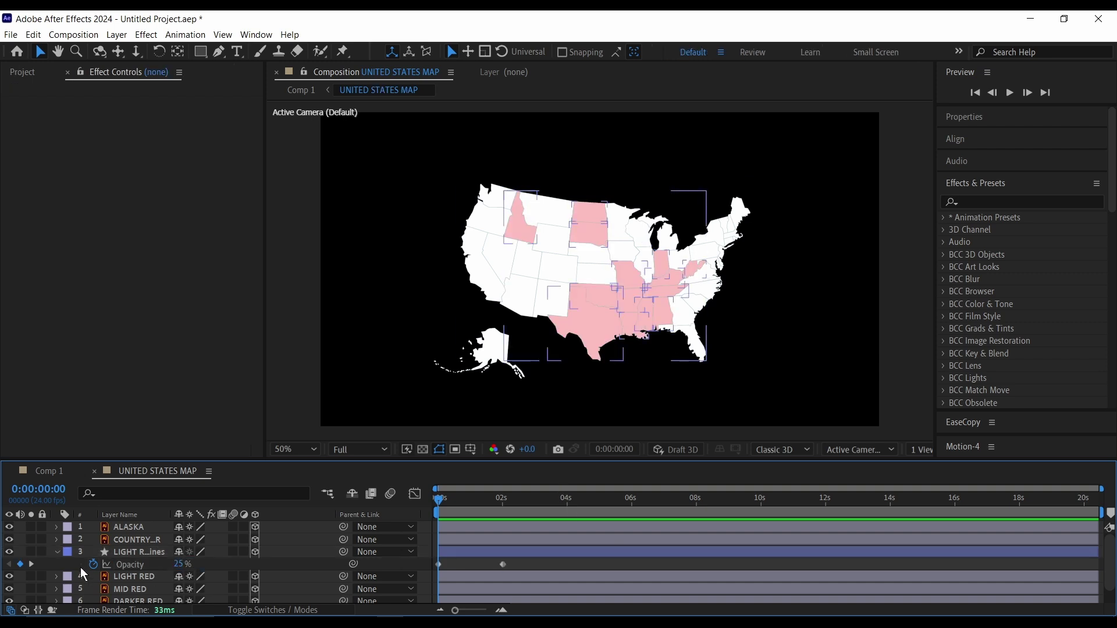
pyautogui.click(57, 553)
# Mark the LIGHT RED and LIGHT RED Outlines layers as shy and hide shy layers in the timeline.
pyautogui.click(133, 562)
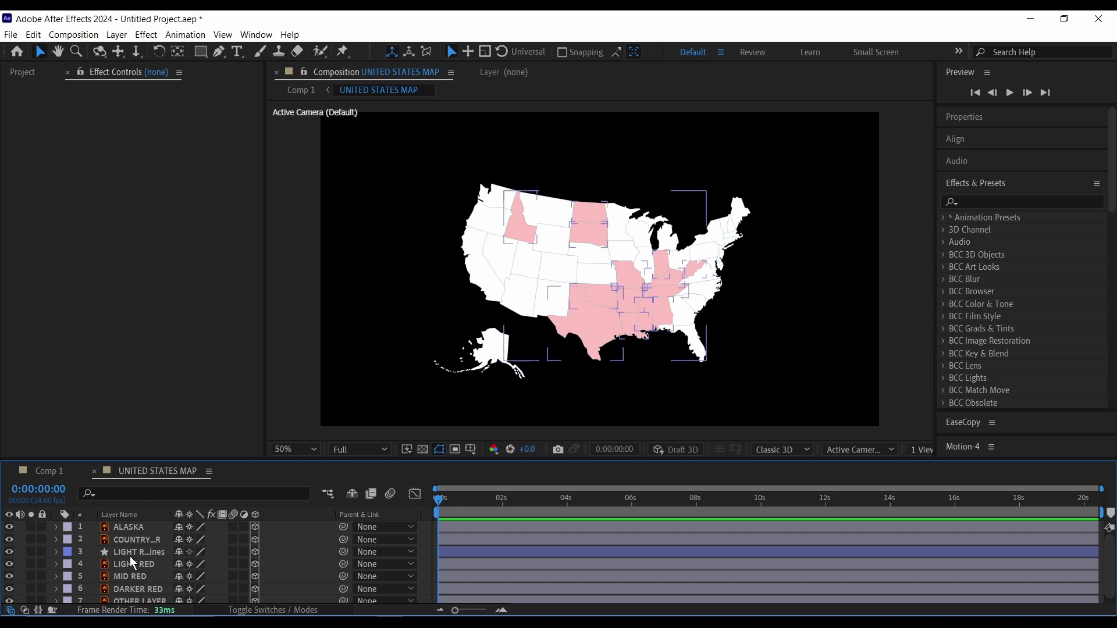
pyautogui.click(128, 552)
pyautogui.click(136, 561)
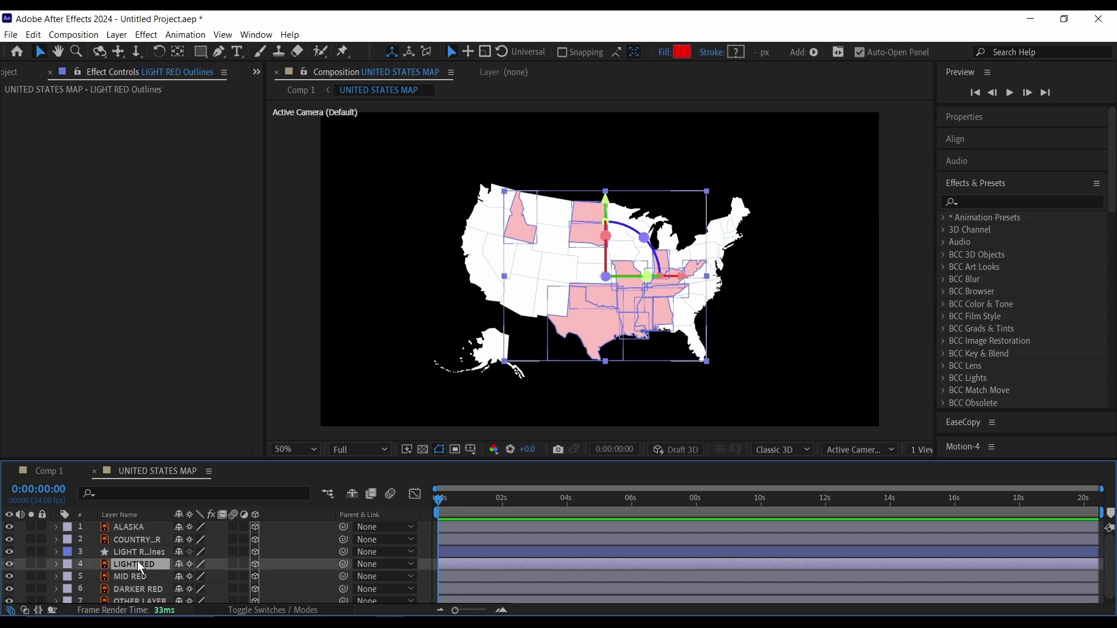
pyautogui.click(353, 495)
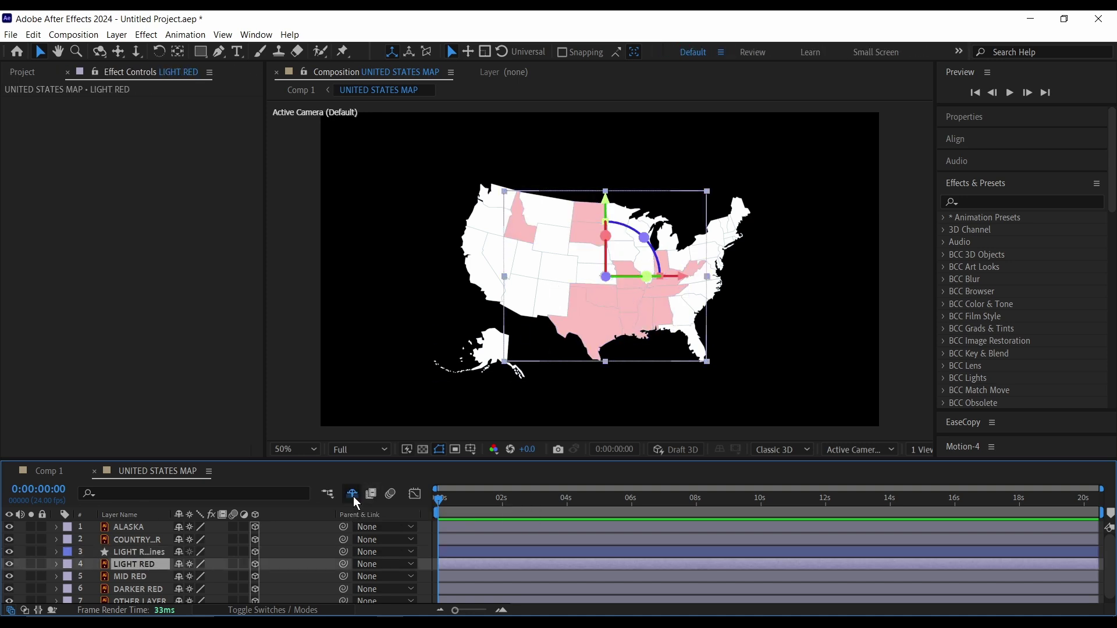
pyautogui.click(178, 553)
pyautogui.click(179, 553)
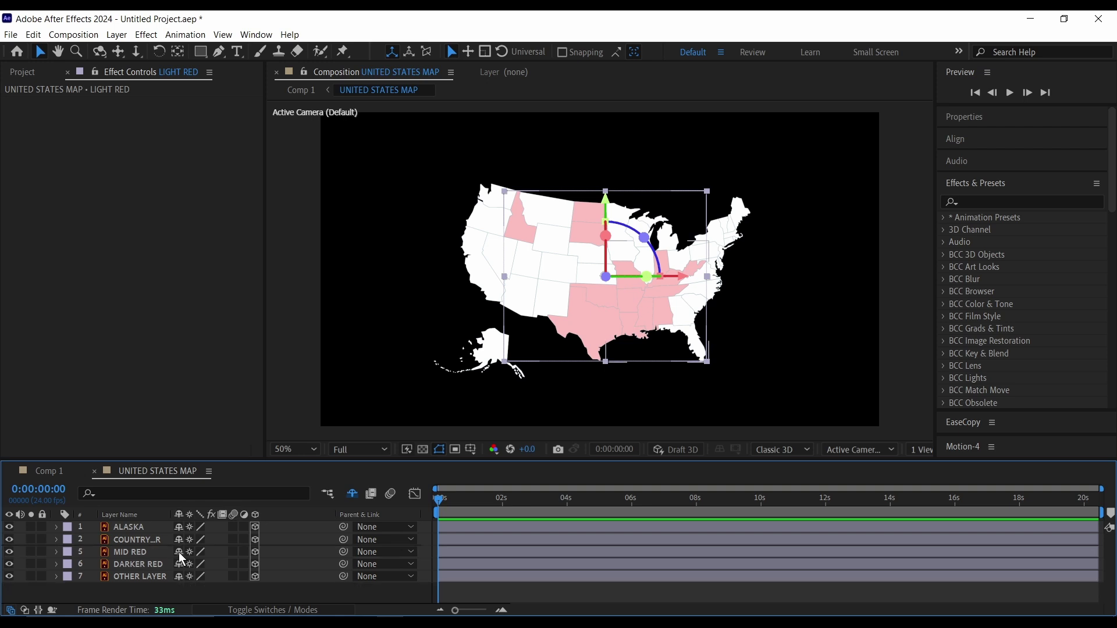
# Create a shape layer from the MID RED vector layer.
pyautogui.click(131, 551)
pyautogui.click(134, 564)
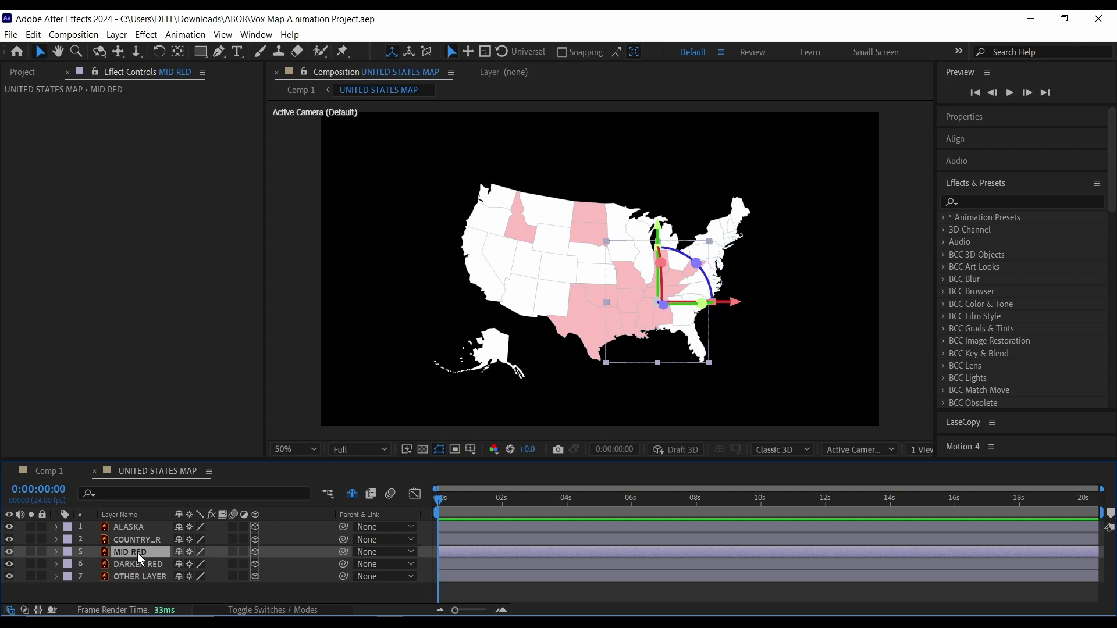
pyautogui.rightClick(138, 552)
pyautogui.moveTo(187, 436)
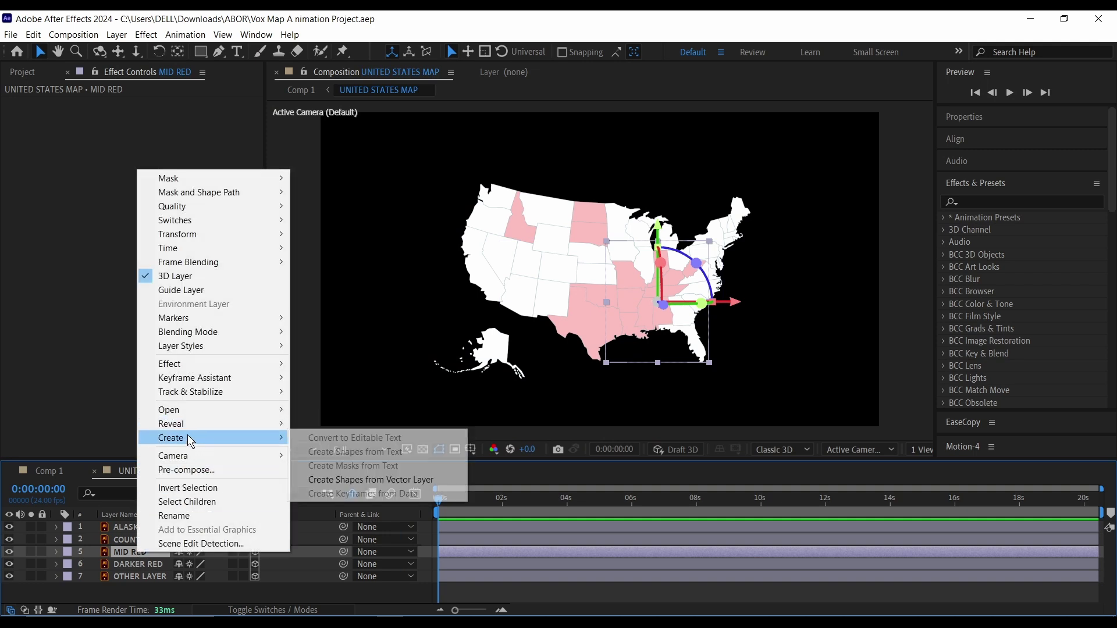
pyautogui.click(343, 480)
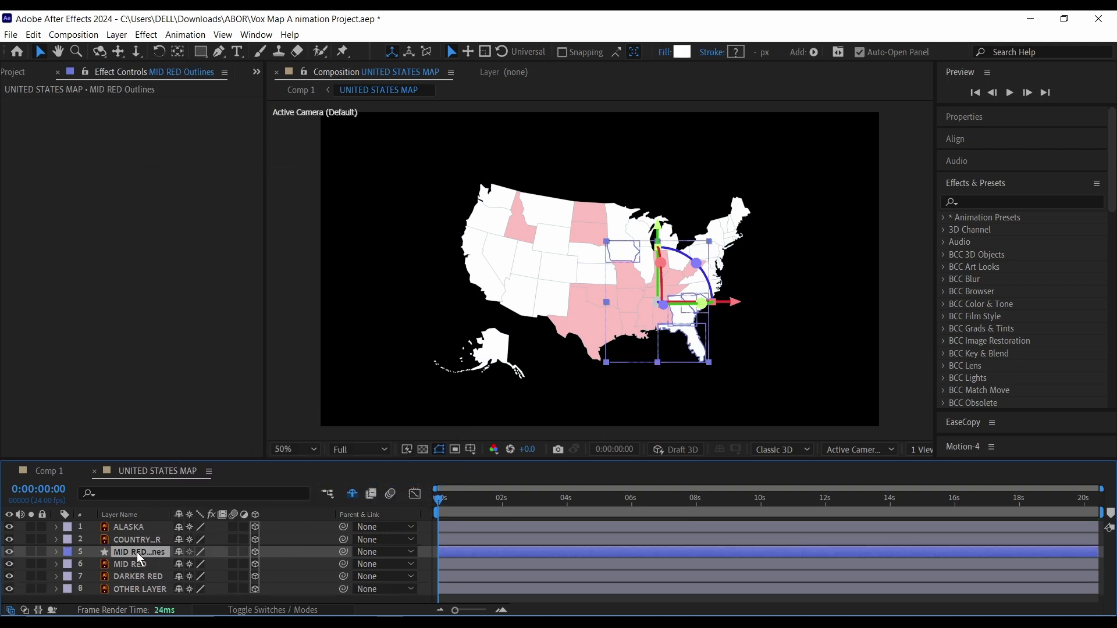
# Set the MID RED Outlines shape fill to dark red AD0101.
pyautogui.click(680, 54)
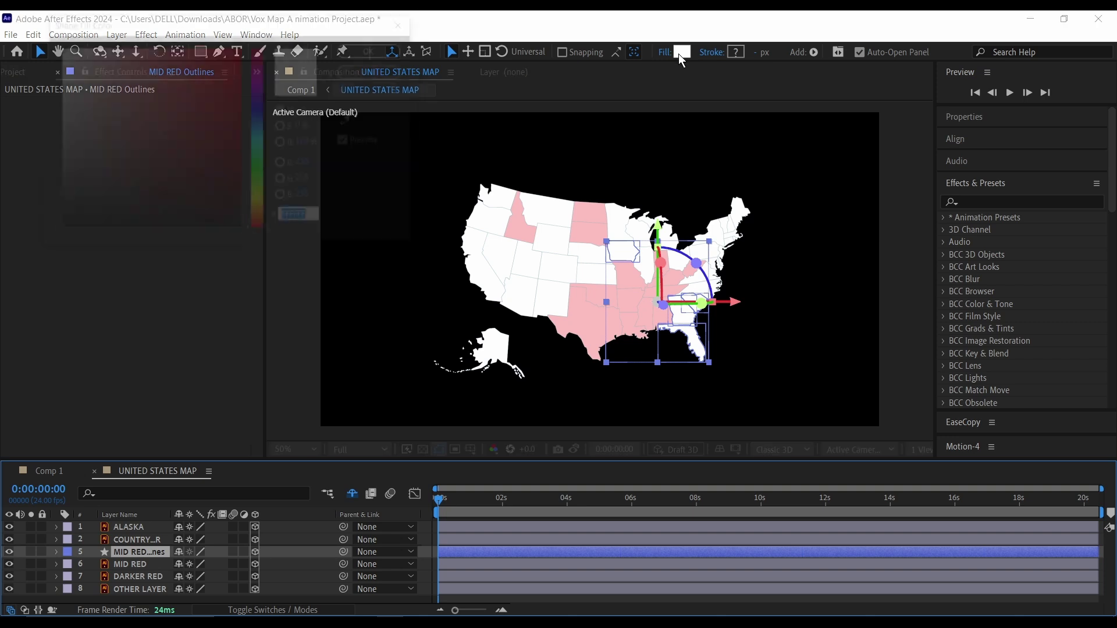
pyautogui.moveTo(228, 119); pyautogui.dragTo(240, 106)
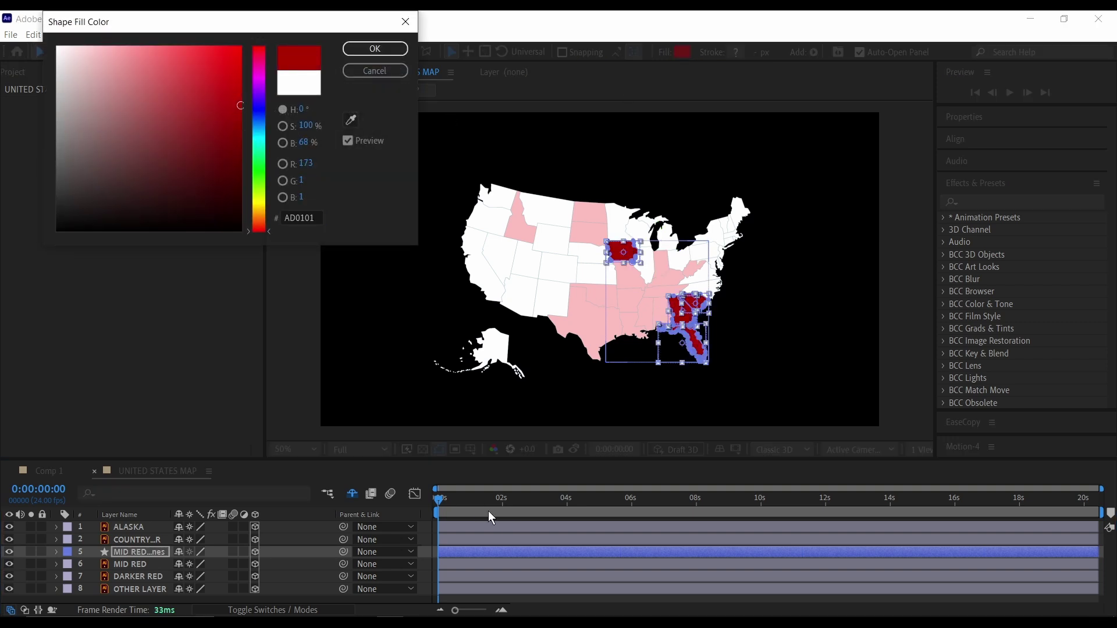
pyautogui.click(366, 50)
# Start opacity keyframes on MID RED Outlines at about 6 seconds and add a second, slightly reduced opacity keyframe at 10 seconds.
pyautogui.moveTo(444, 511); pyautogui.dragTo(633, 488)
pyautogui.press('t')
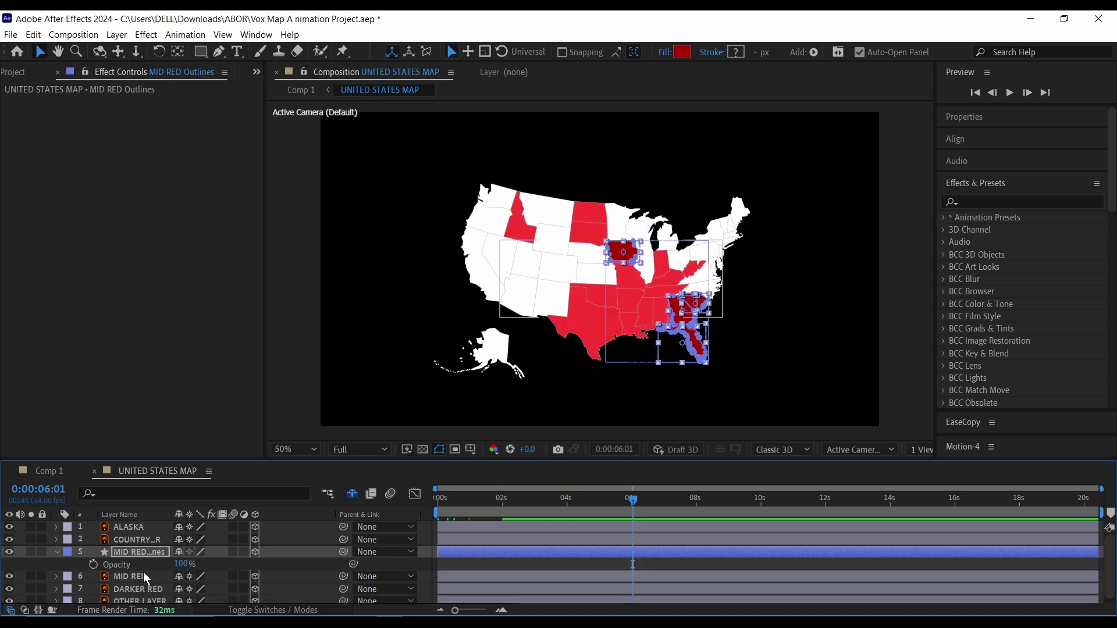
pyautogui.click(93, 563)
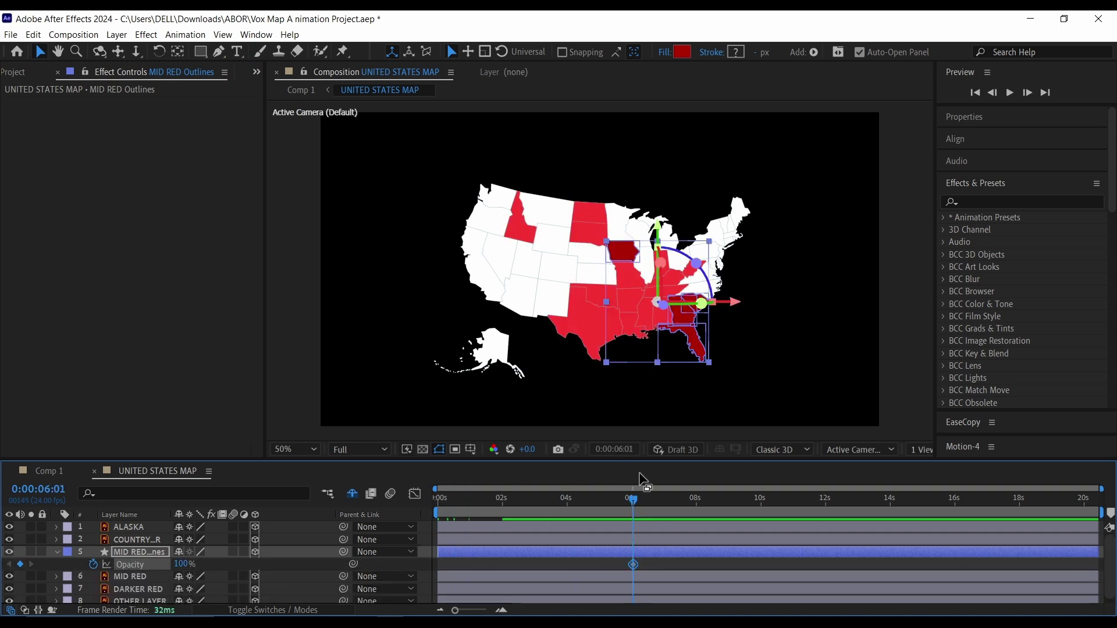
pyautogui.moveTo(646, 499); pyautogui.dragTo(765, 508)
pyautogui.click(182, 563)
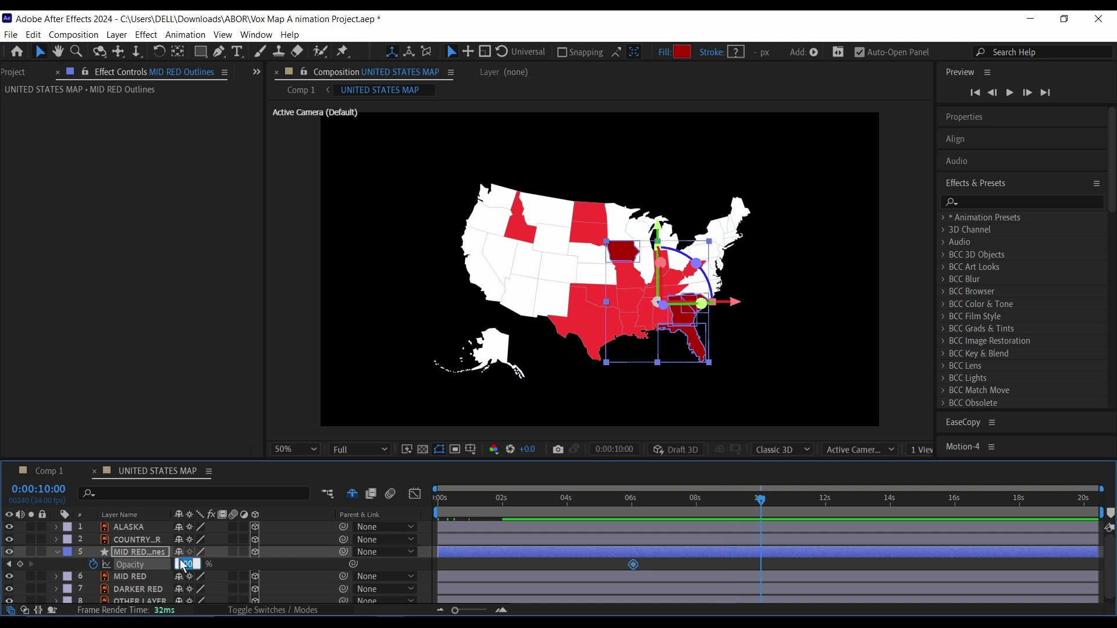
pyautogui.write('9')
pyautogui.press('Return')
# Set the MID RED Outlines opacity to 0% at the 6-second keyframe and scrub through the fade.
pyautogui.moveTo(640, 498); pyautogui.dragTo(633, 499)
pyautogui.click(189, 564)
pyautogui.write('0')
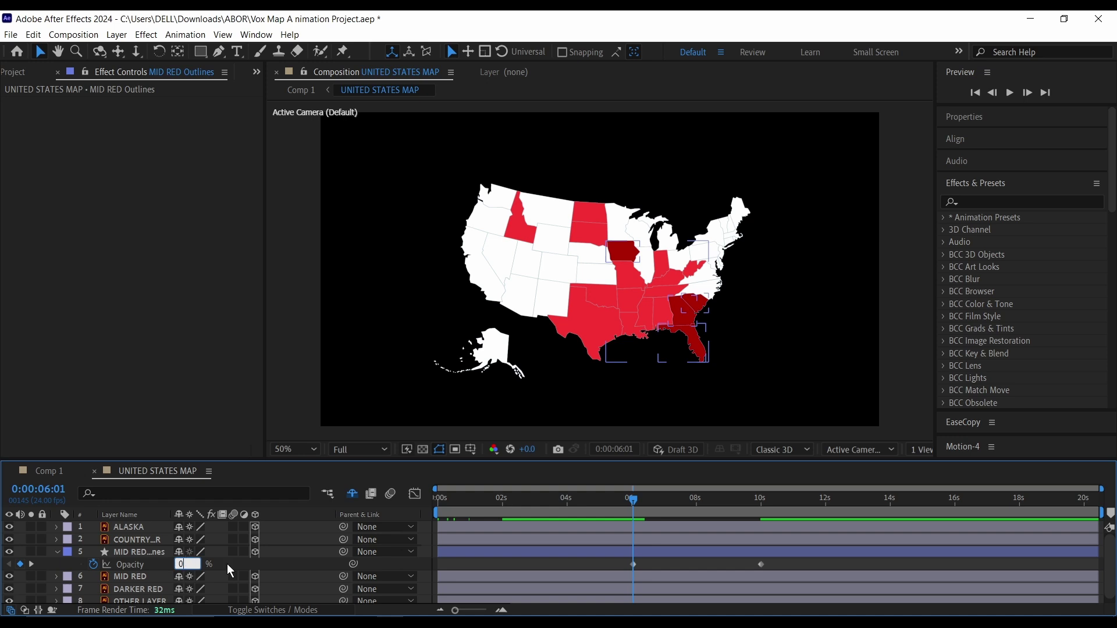
pyautogui.press('Return')
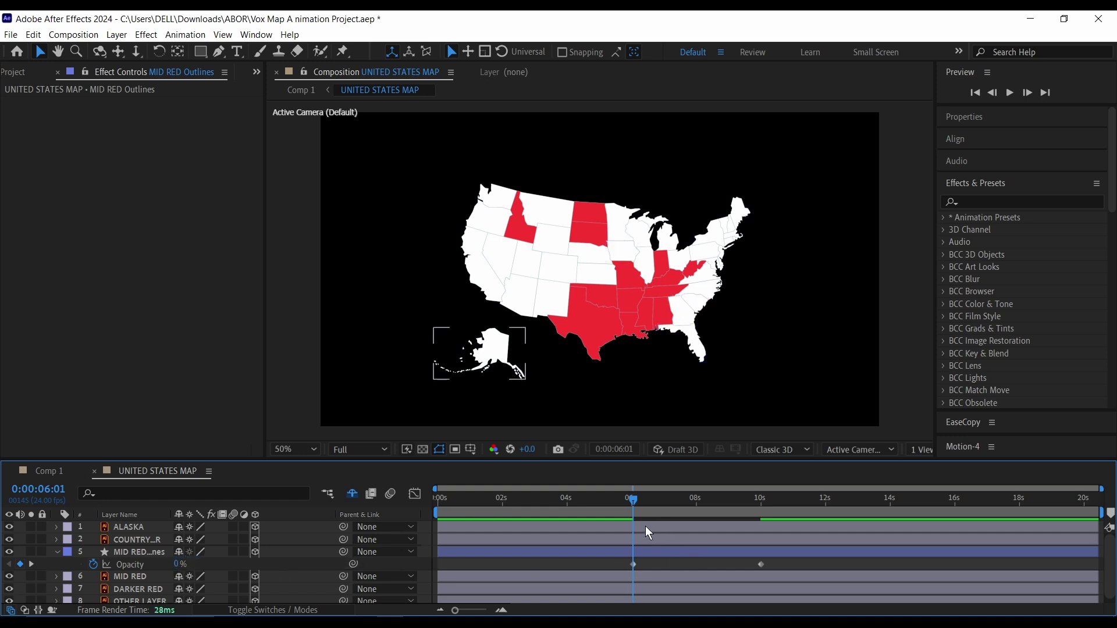
pyautogui.moveTo(632, 501); pyautogui.dragTo(687, 518)
# Create a shape layer from the DARKER RED vector layer and fill it with dark red 820505.
pyautogui.click(142, 587)
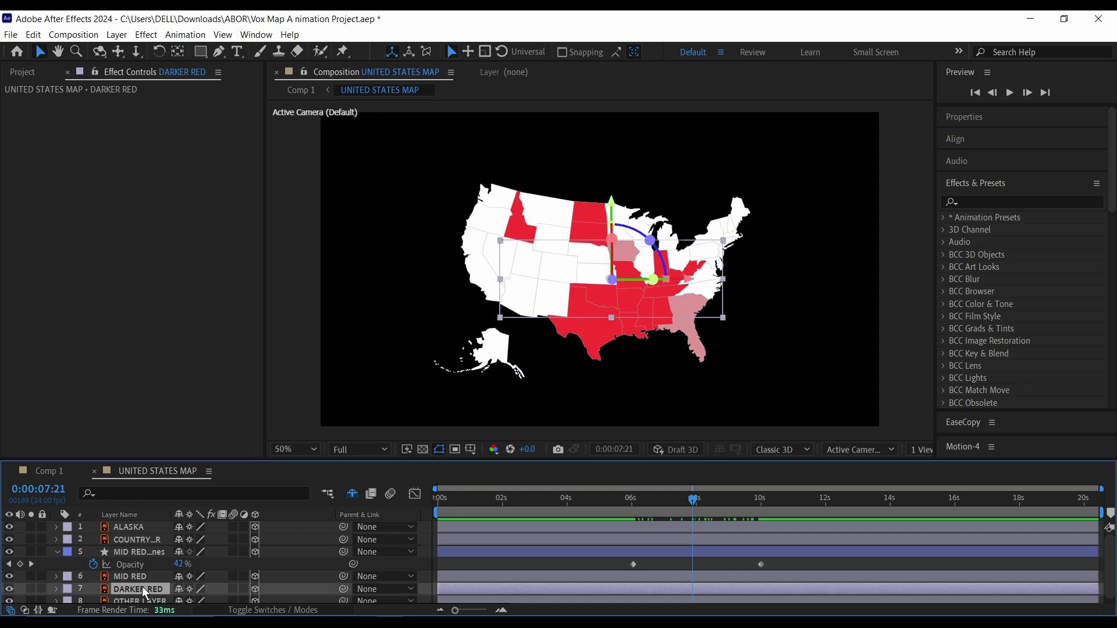
pyautogui.rightClick(142, 586)
pyautogui.click(198, 519)
pyautogui.press('j')
# Copy the MID RED Outlines opacity keyframes onto DARKER RED Outlines, delay them by about half a second, and check the fade.
pyautogui.moveTo(789, 546); pyautogui.dragTo(593, 552)
pyautogui.hotkey('ctrl', 'c')
pyautogui.click(593, 573)
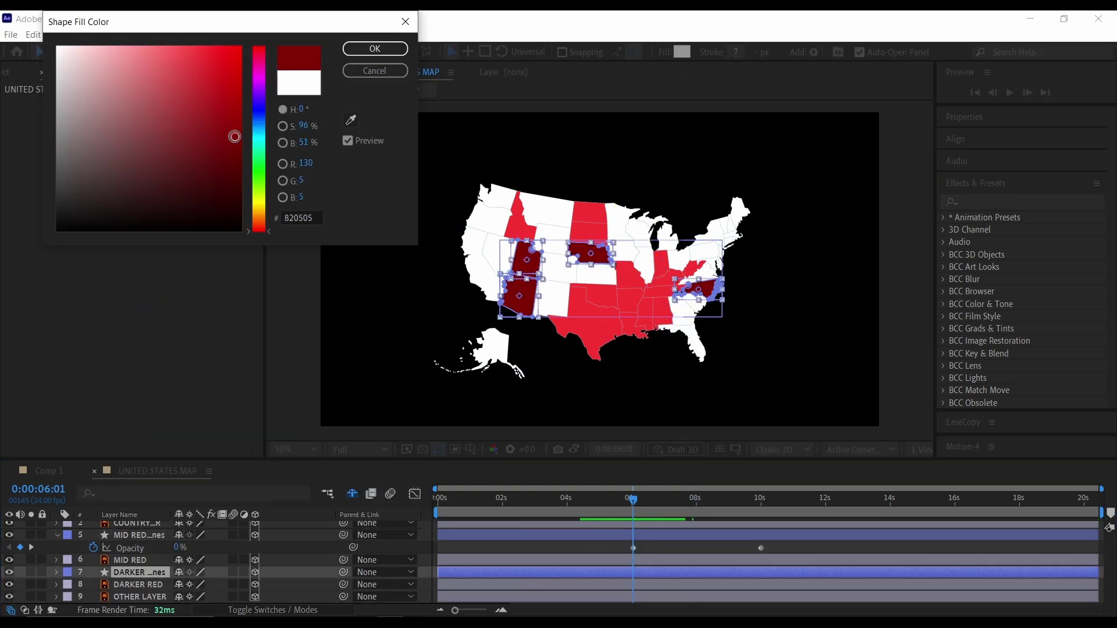
pyautogui.press('Escape')
pyautogui.hotkey('ctrl', 'v')
pyautogui.moveTo(633, 585); pyautogui.dragTo(650, 586)
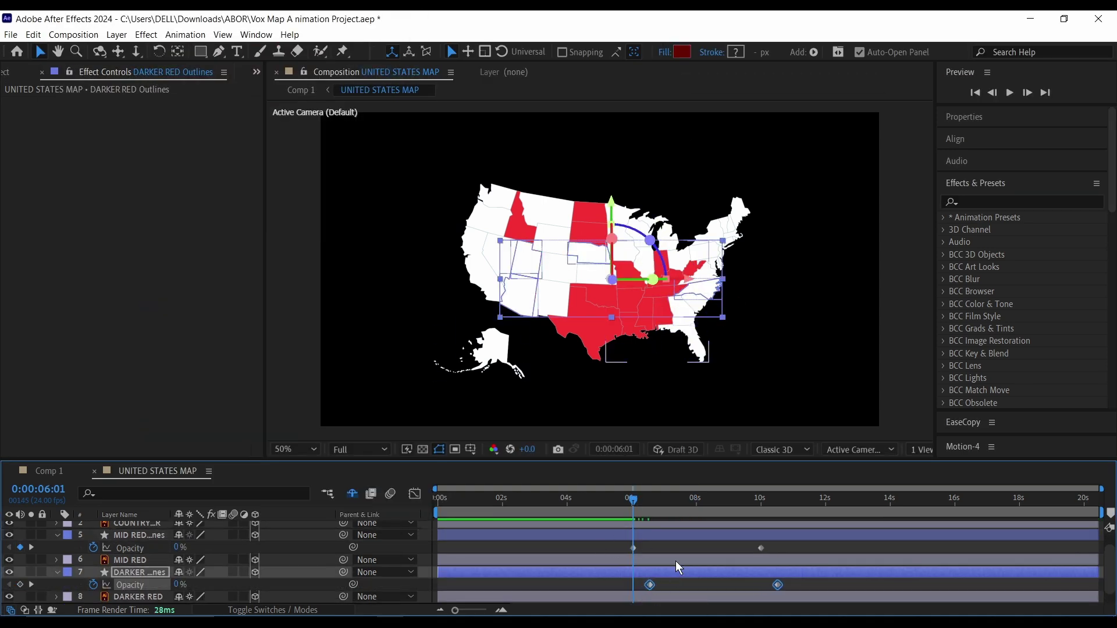
pyautogui.click(797, 494)
pyautogui.moveTo(798, 493); pyautogui.dragTo(645, 497)
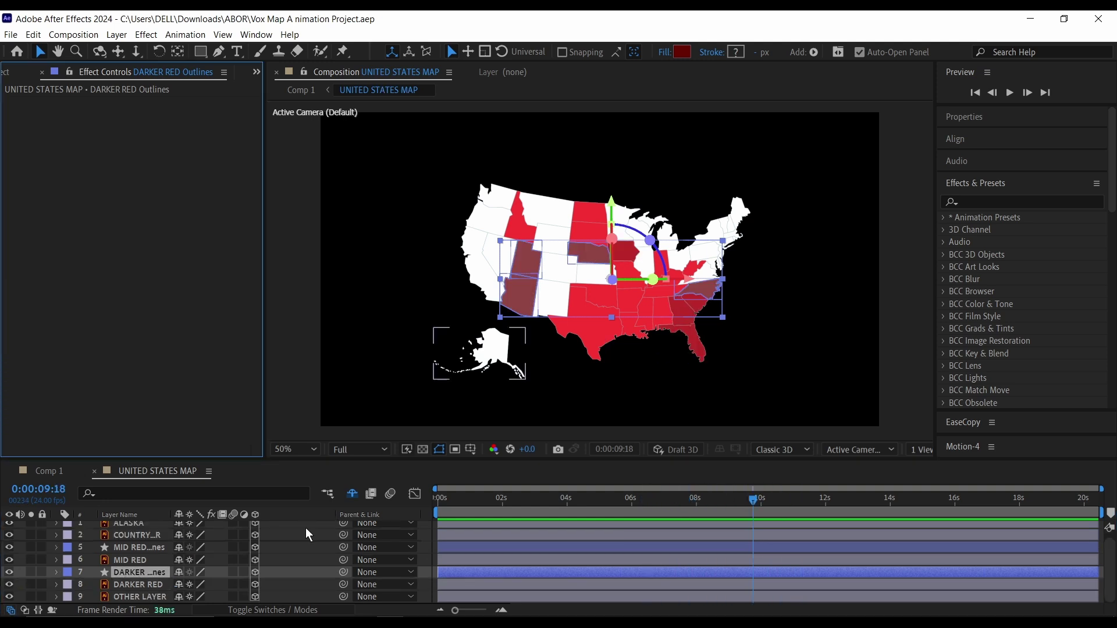
# Add a one-node camera with the 80mm preset to Comp 1, with Lock to Zoom turned off.
pyautogui.click(50, 472)
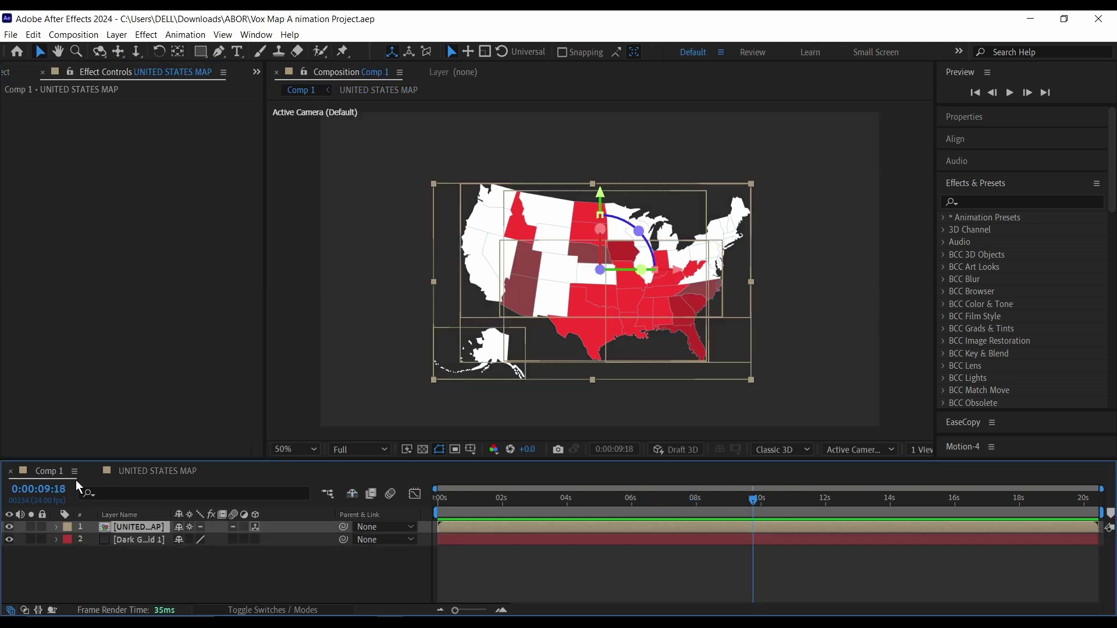
pyautogui.rightClick(159, 578)
pyautogui.moveTo(200, 427)
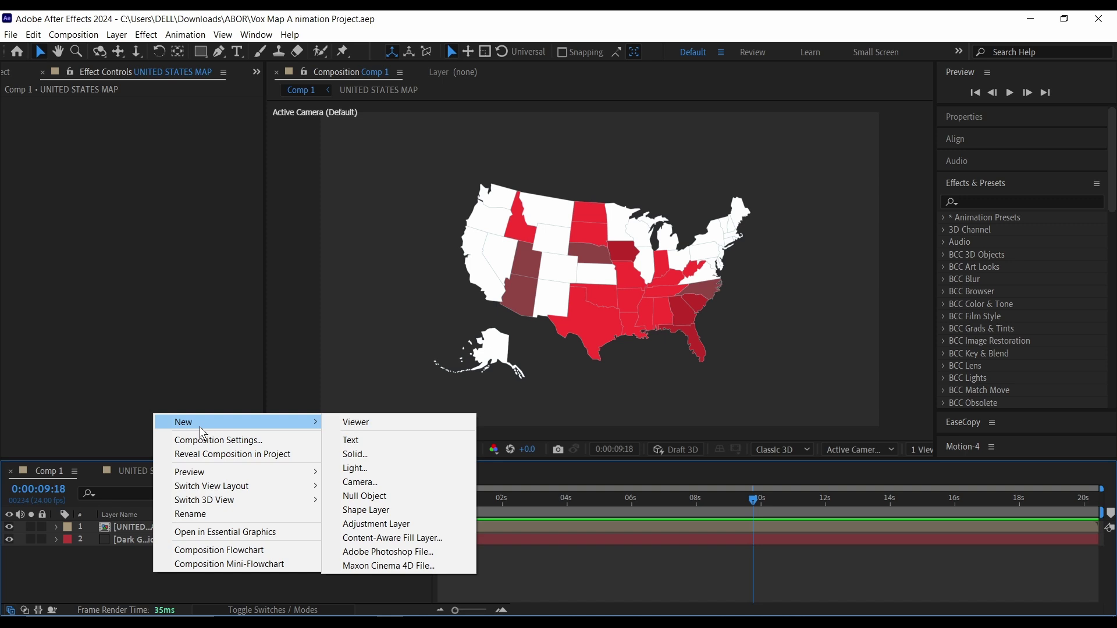
pyautogui.click(400, 480)
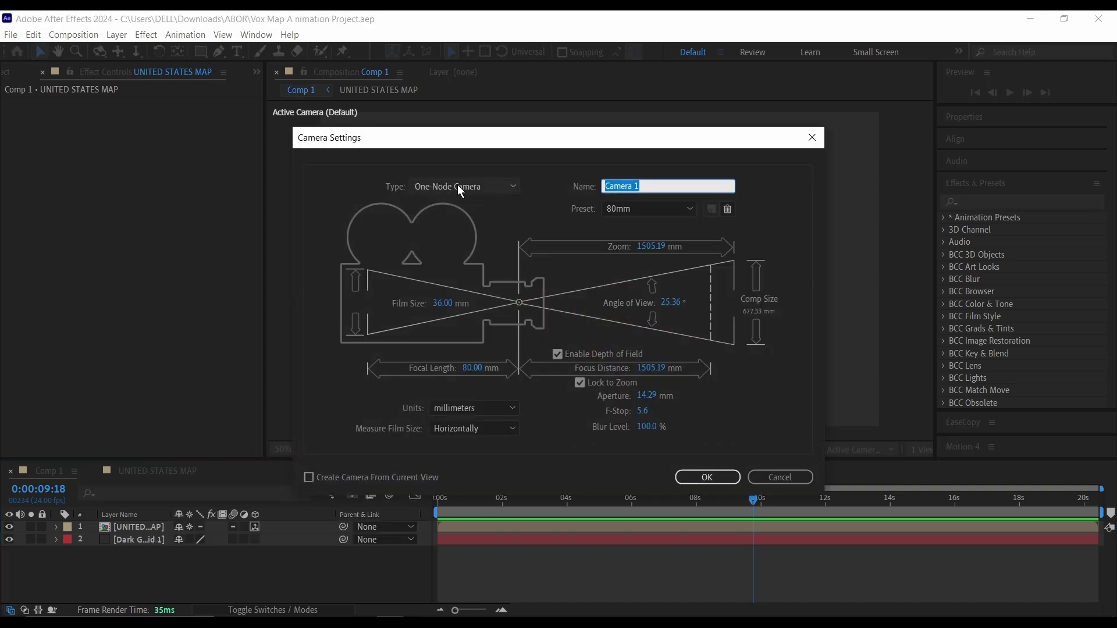
pyautogui.click(638, 211)
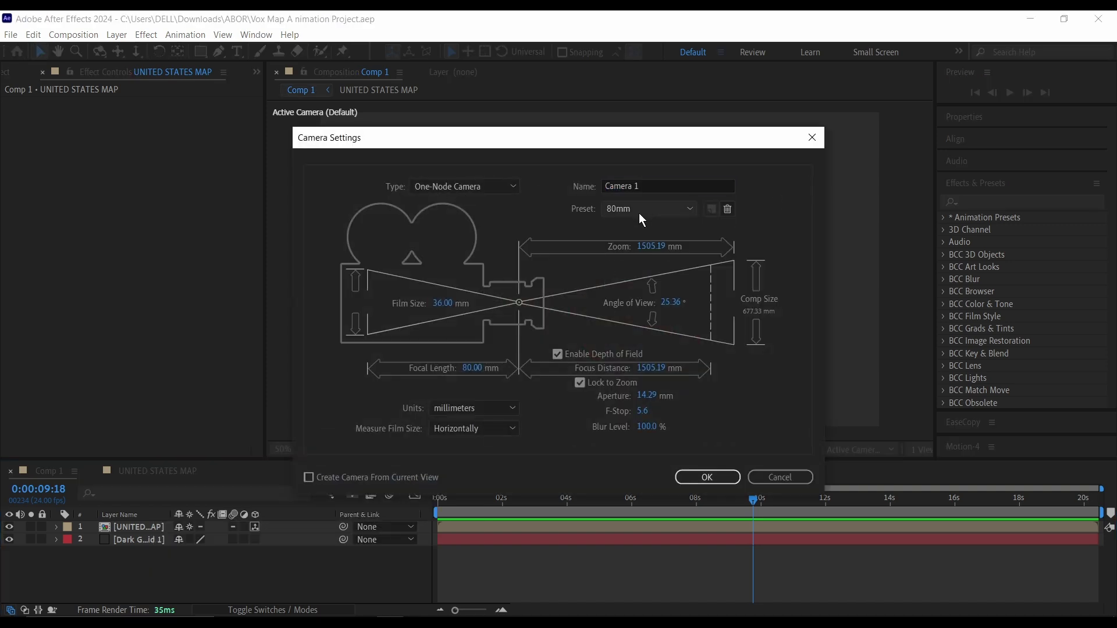
pyautogui.click(629, 209)
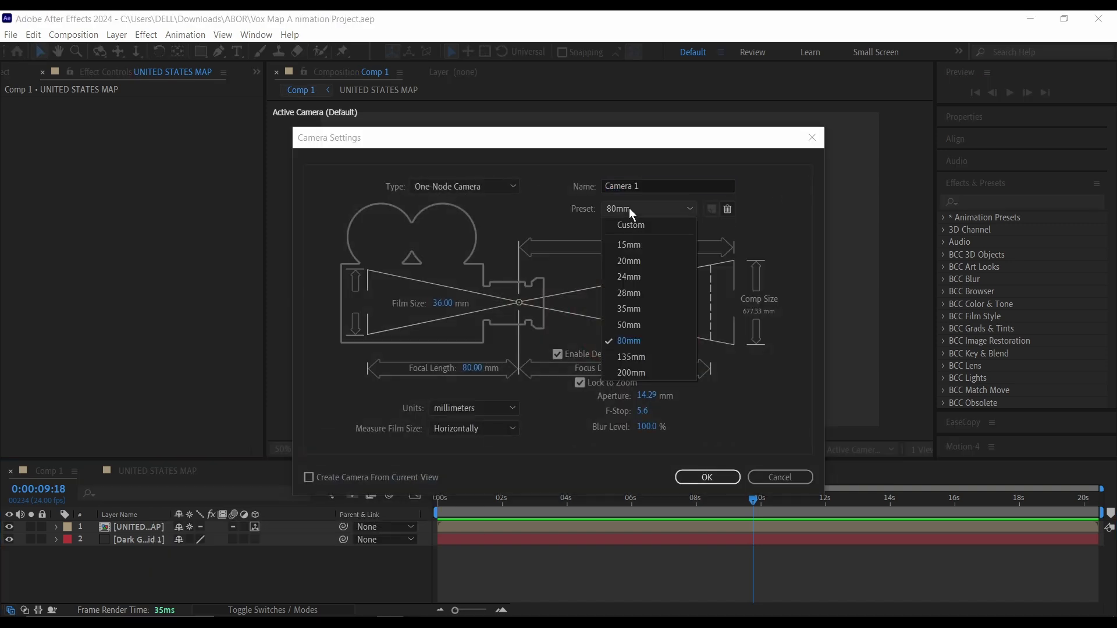
pyautogui.click(634, 343)
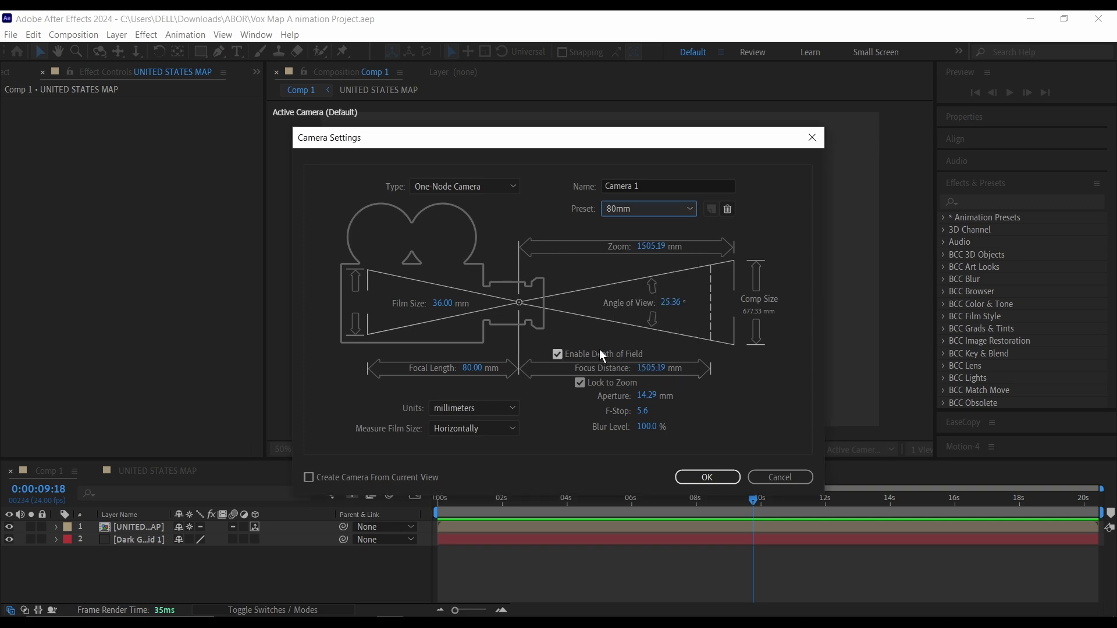
pyautogui.click(580, 383)
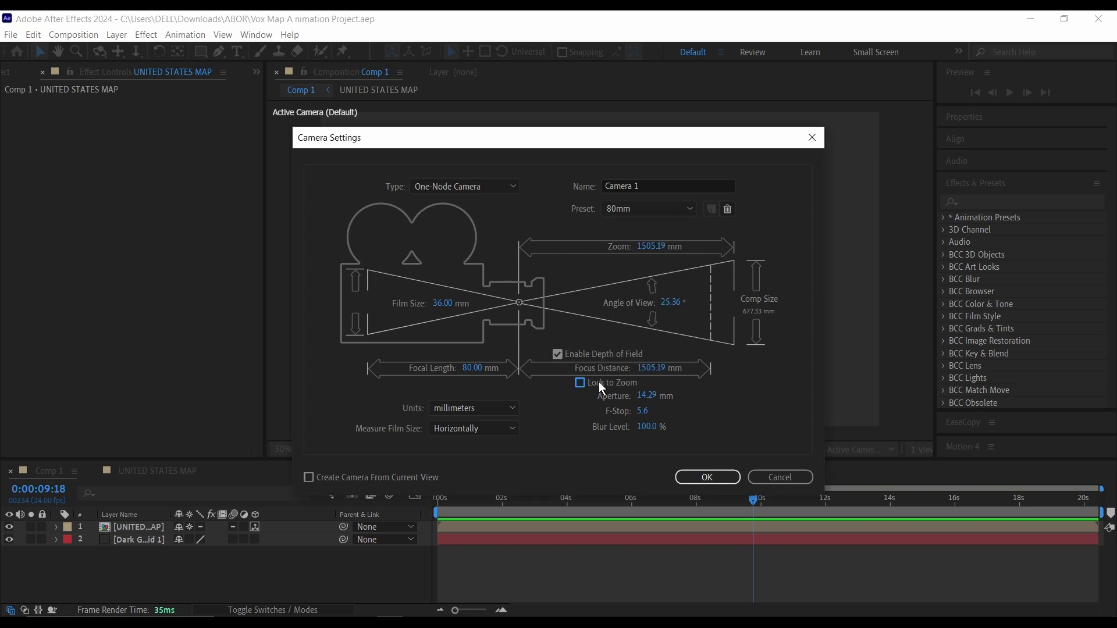
pyautogui.click(696, 477)
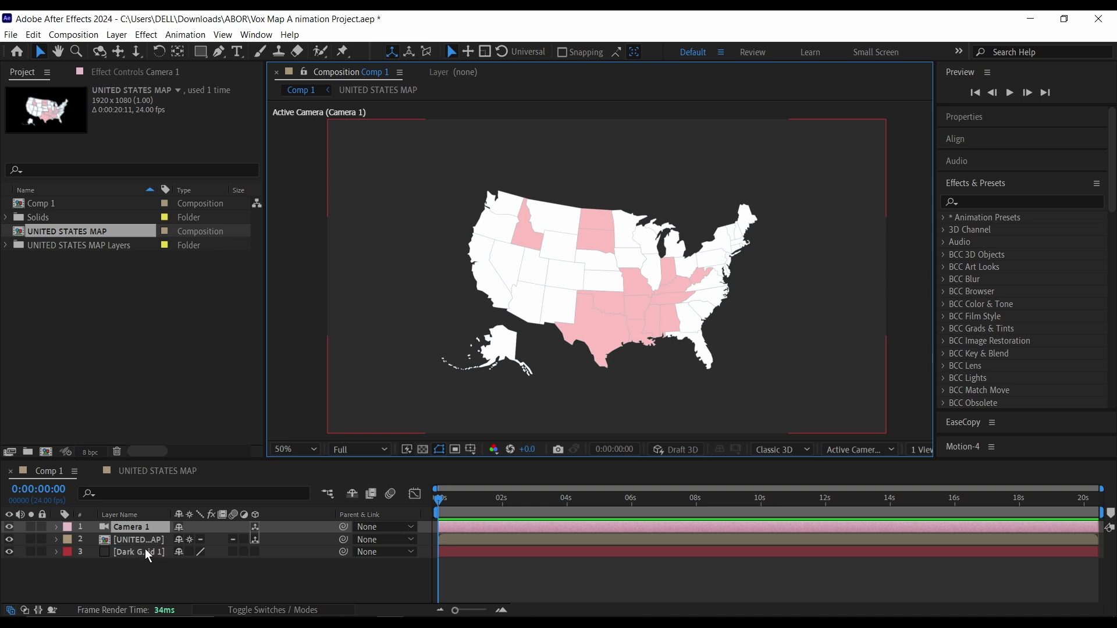
# Reveal Camera 1's position and rotation properties and set its Z position to about -665.7.
pyautogui.click(137, 527)
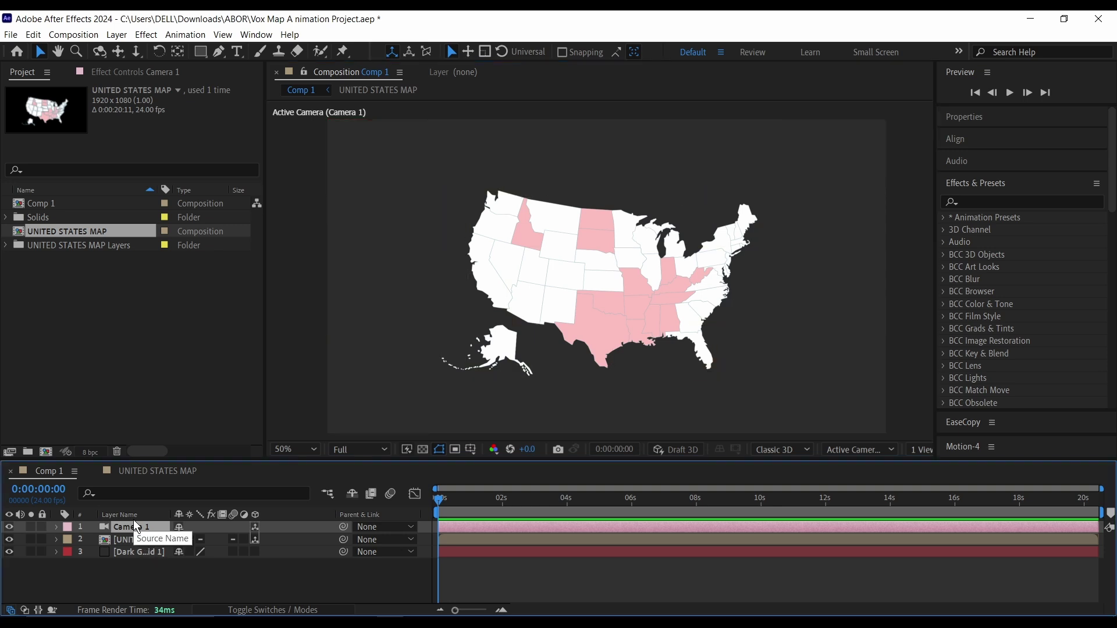
pyautogui.press('p')
pyautogui.hotkey('shift', 'r')
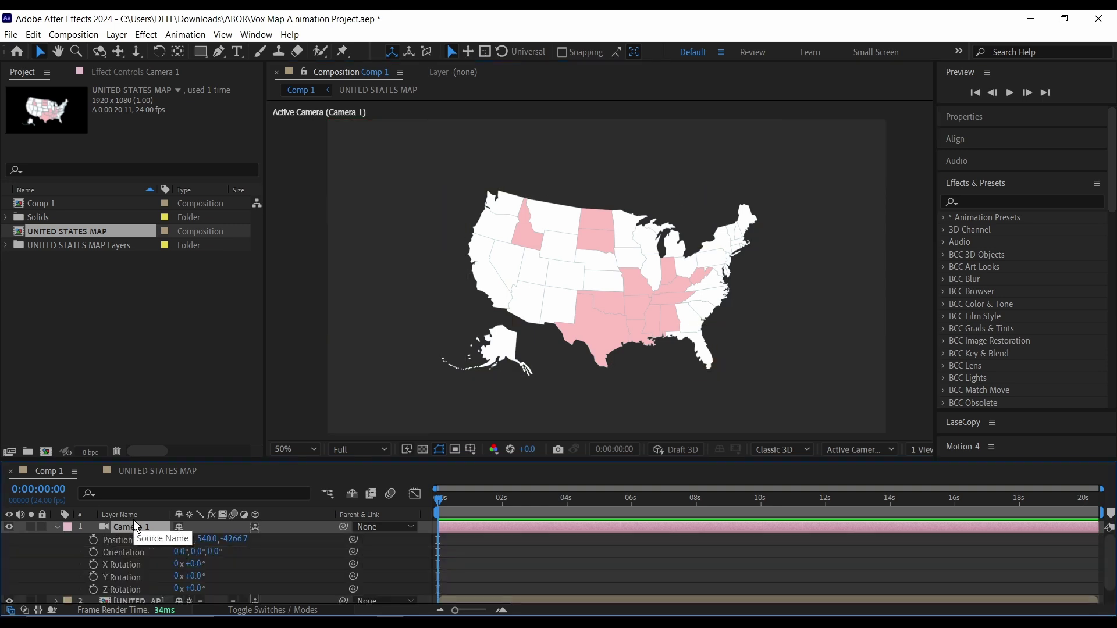
pyautogui.click(263, 552)
pyautogui.moveTo(234, 540); pyautogui.dragTo(261, 548)
pyautogui.press(',')
pyautogui.press(',')
pyautogui.press(',')
# Set Camera 1's X Rotation to 60°.
pyautogui.click(199, 564)
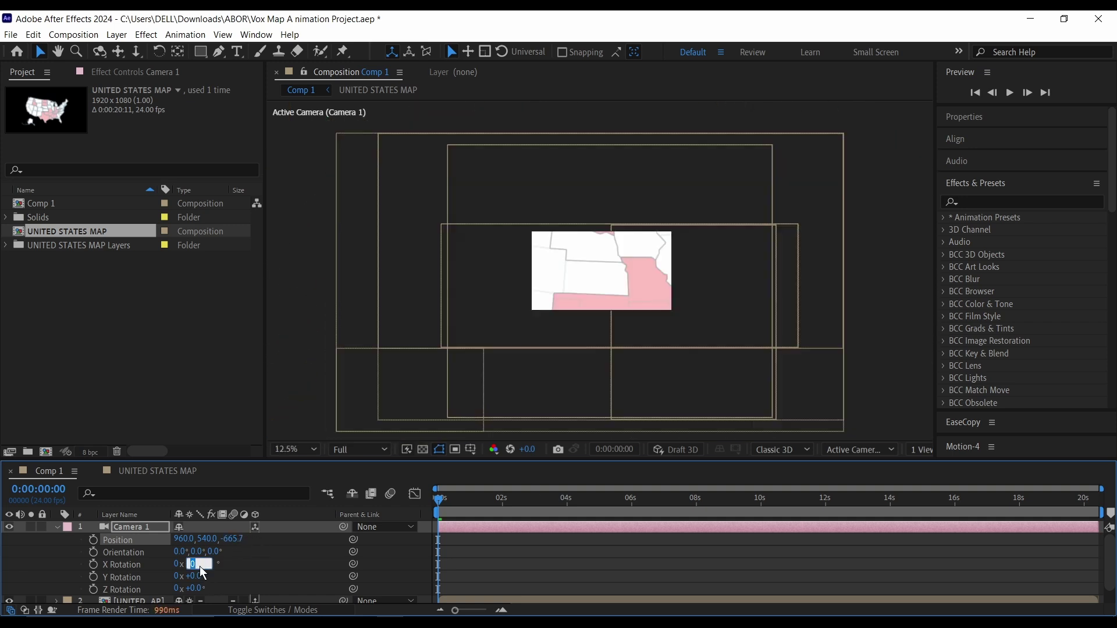
pyautogui.write('60')
pyautogui.click(272, 562)
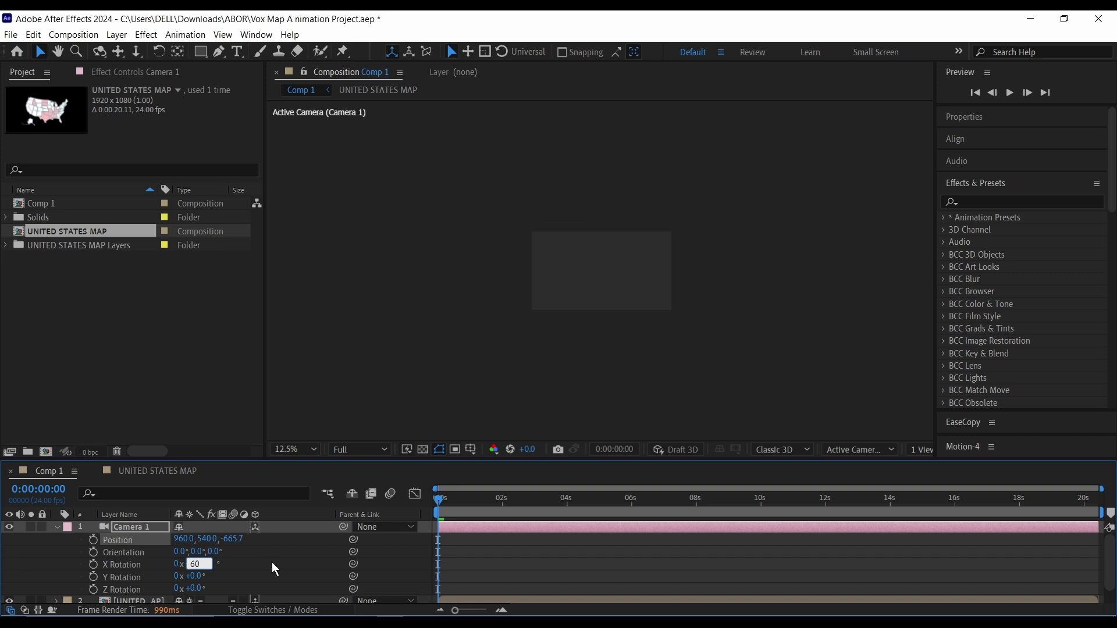
# Reposition Camera 1 to about X 687 and Y 1620 so that it frames the western states.
pyautogui.scroll(-3, 521, 340)
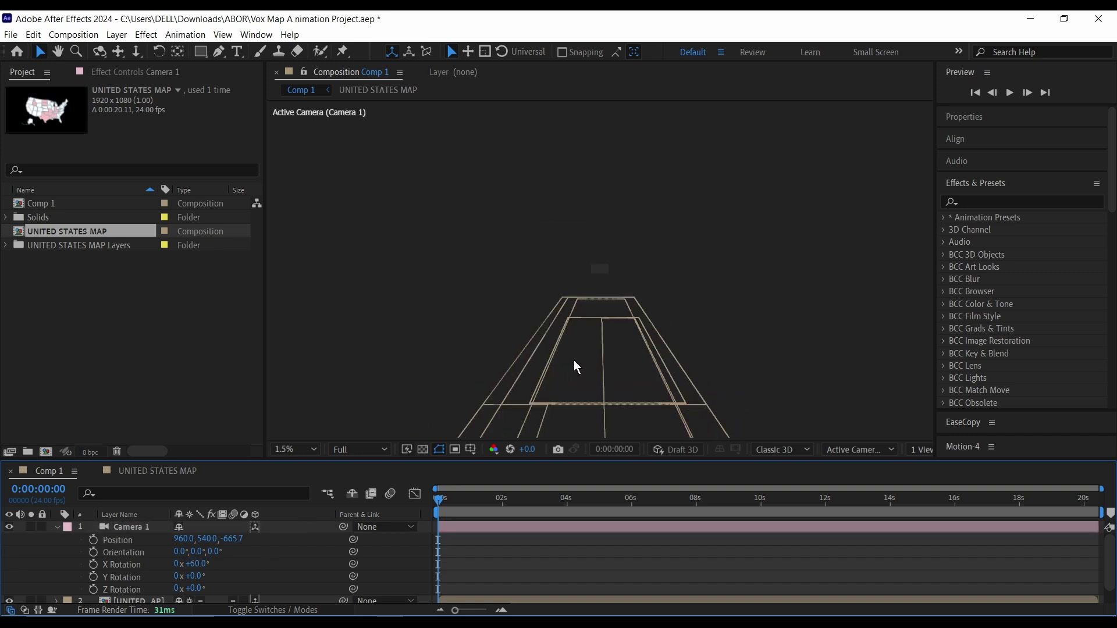
pyautogui.scroll(1, 591, 369)
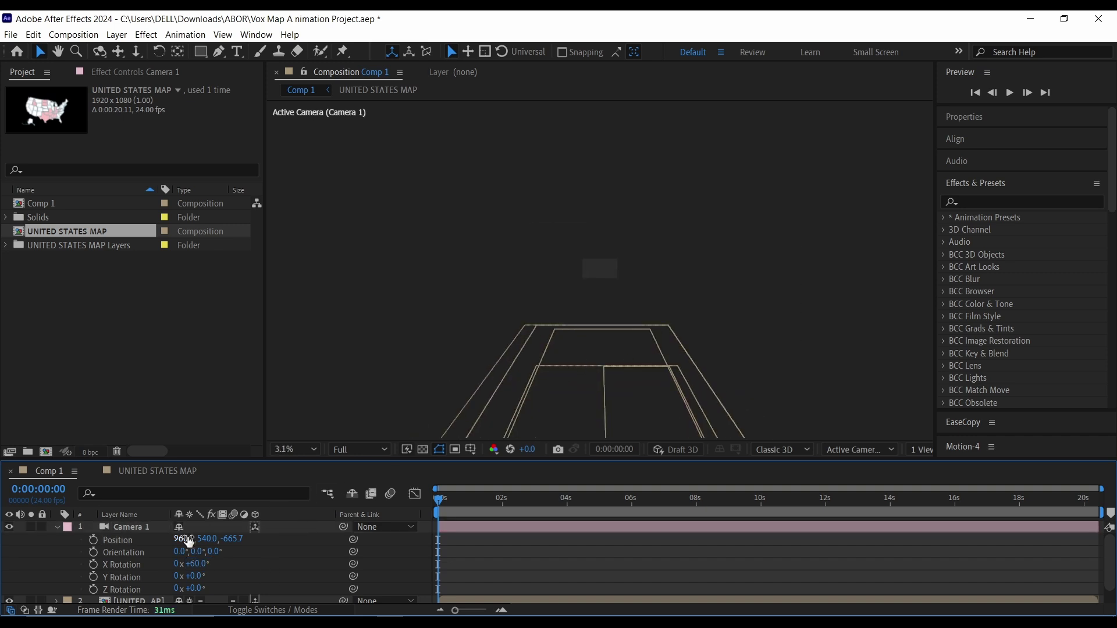
pyautogui.moveTo(206, 539); pyautogui.dragTo(1068, 519)
pyautogui.scroll(3, 577, 284)
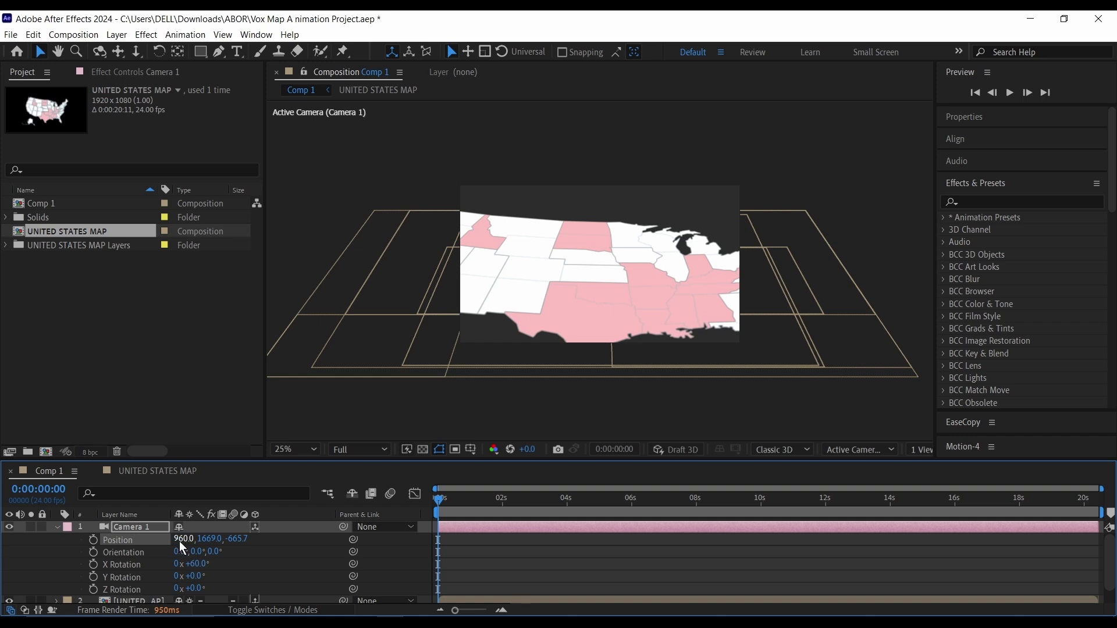
pyautogui.moveTo(180, 539); pyautogui.dragTo(99, 582)
pyautogui.moveTo(299, 588); pyautogui.dragTo(276, 588)
pyautogui.moveTo(210, 539); pyautogui.dragTo(186, 540)
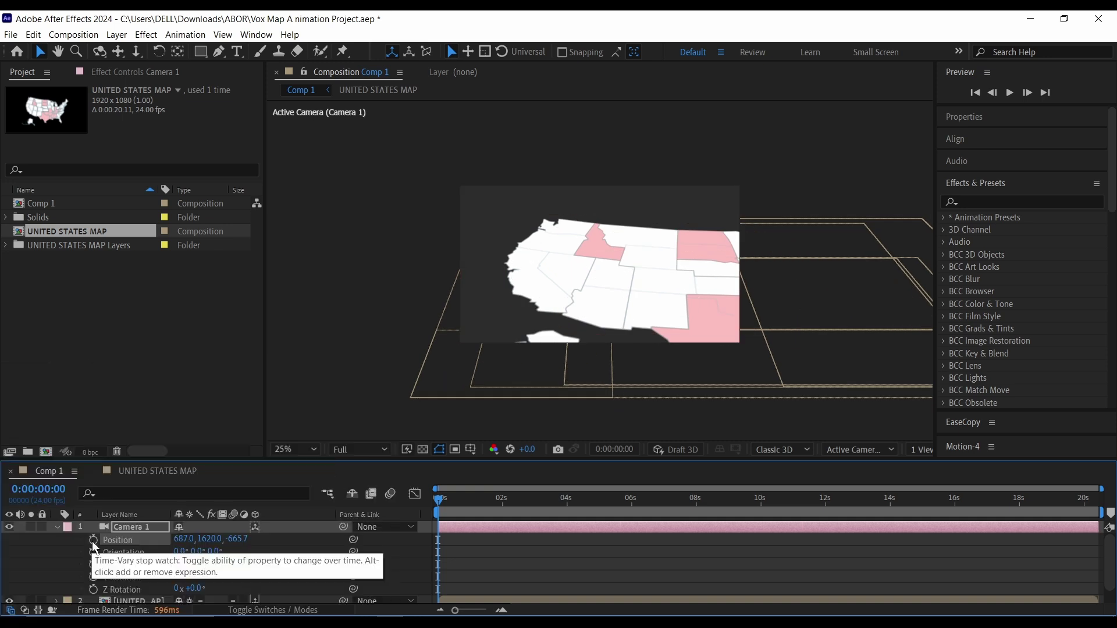
# Animate Camera 1's position with a keyframe at the start and one shifted slightly along X at about 6 seconds.
pyautogui.click(93, 541)
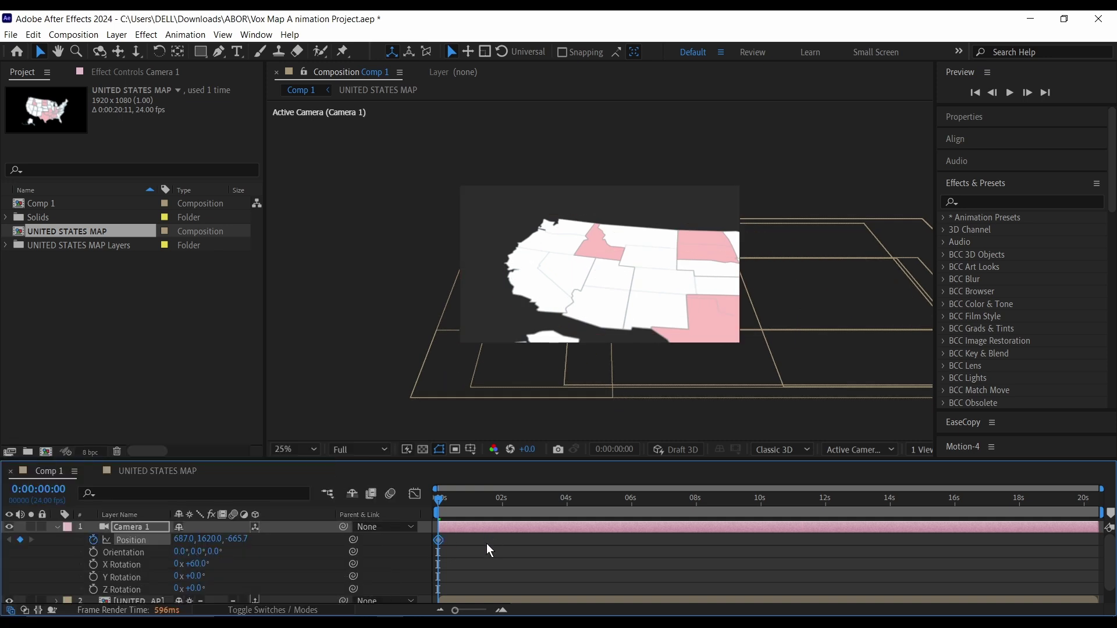
pyautogui.moveTo(444, 502); pyautogui.dragTo(635, 504)
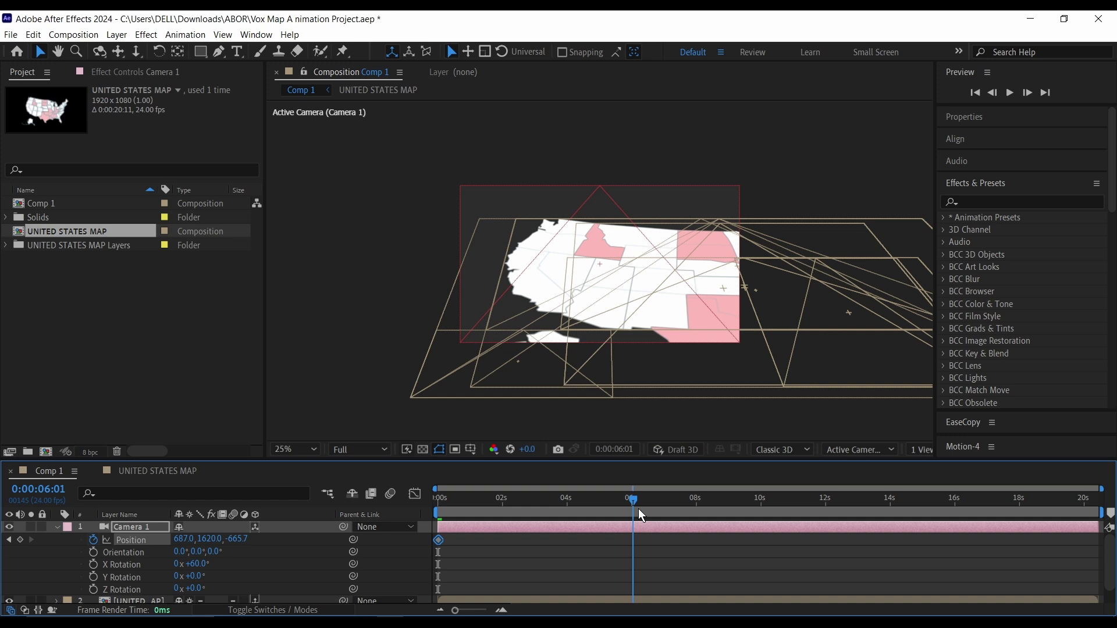
pyautogui.hotkey('alt', 'shift', 'p')
pyautogui.press('Home')
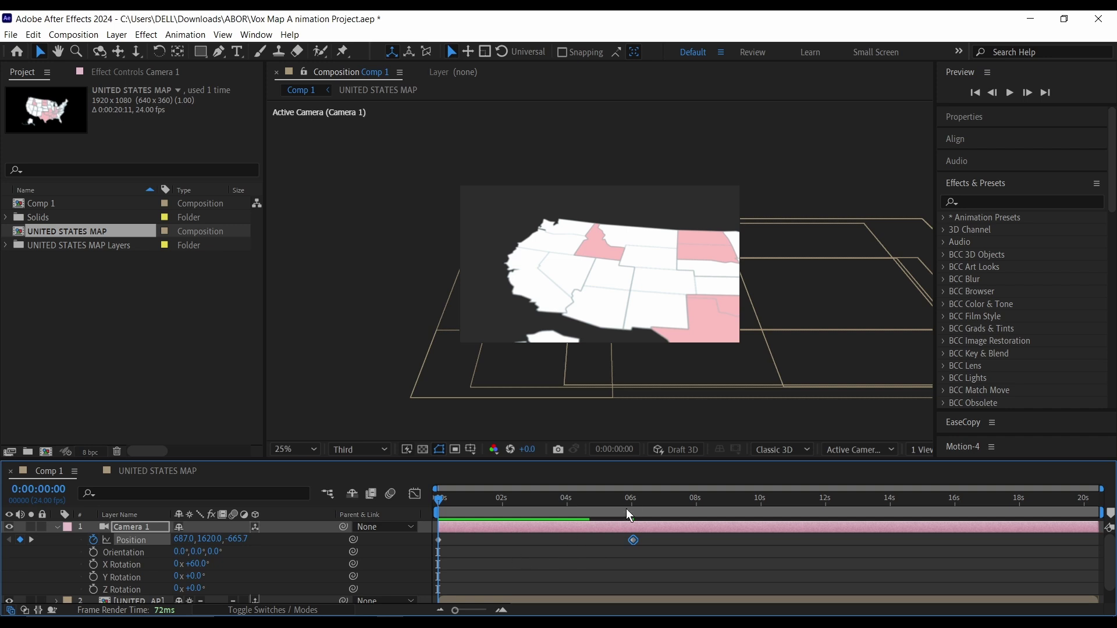
# Collapse Camera 1's properties and split the camera layer at the 2-second mark.
pyautogui.click(57, 527)
pyautogui.moveTo(439, 499); pyautogui.dragTo(515, 533)
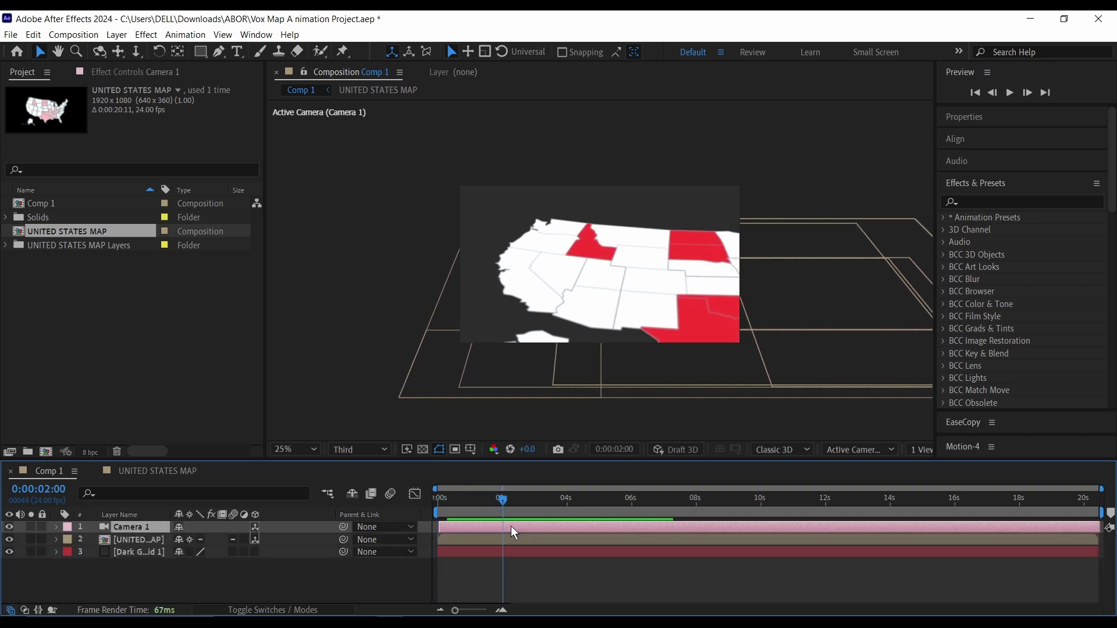
pyautogui.hotkey('ctrl', 'shift', 'd')
# Reveal the Camera 2 position property and delete all its keyframes.
pyautogui.press('p')
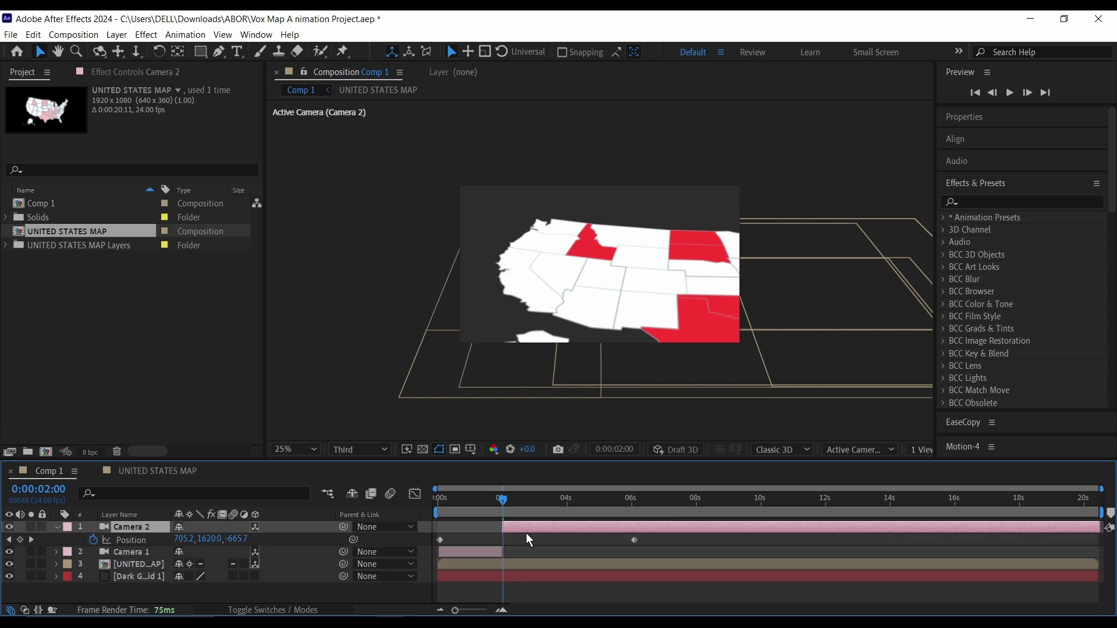
pyautogui.moveTo(644, 537); pyautogui.dragTo(413, 550)
pyautogui.press('Delete')
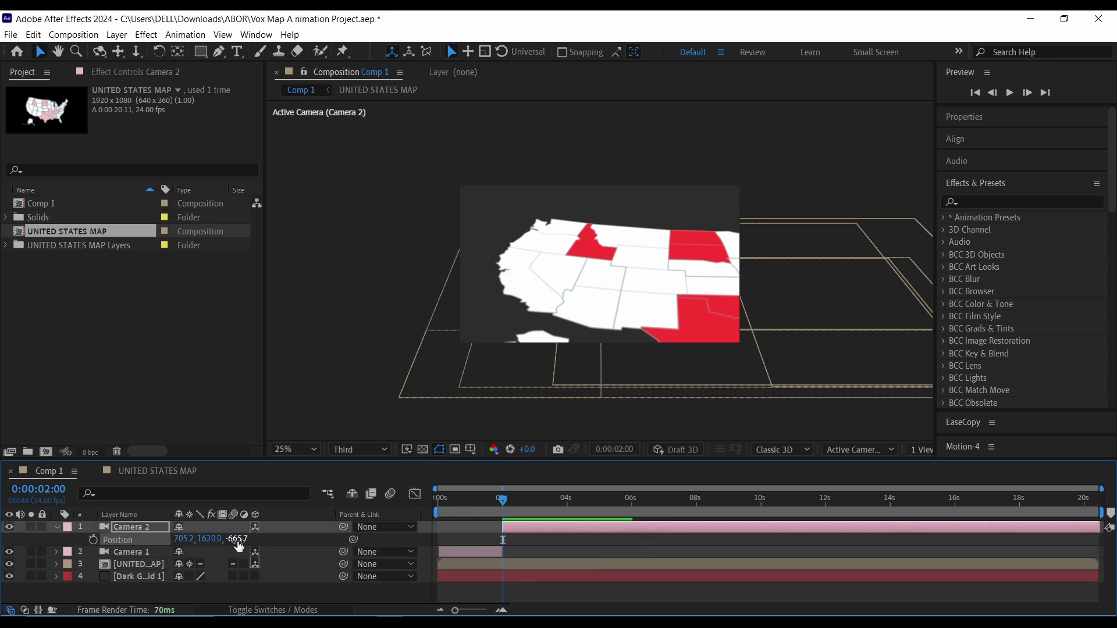
# Move Camera 2 to about X 1165.2 and Y 1723 over the eastern states and keyframe its position at 2 seconds.
pyautogui.moveTo(183, 538); pyautogui.dragTo(499, 521)
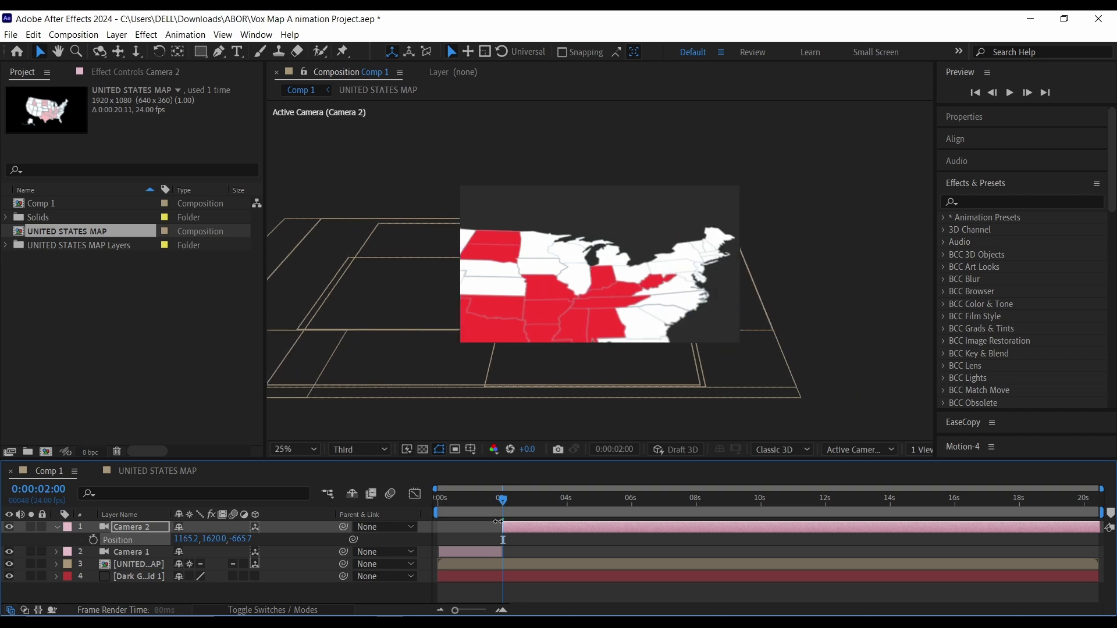
pyautogui.moveTo(213, 539); pyautogui.dragTo(134, 558)
pyautogui.click(93, 539)
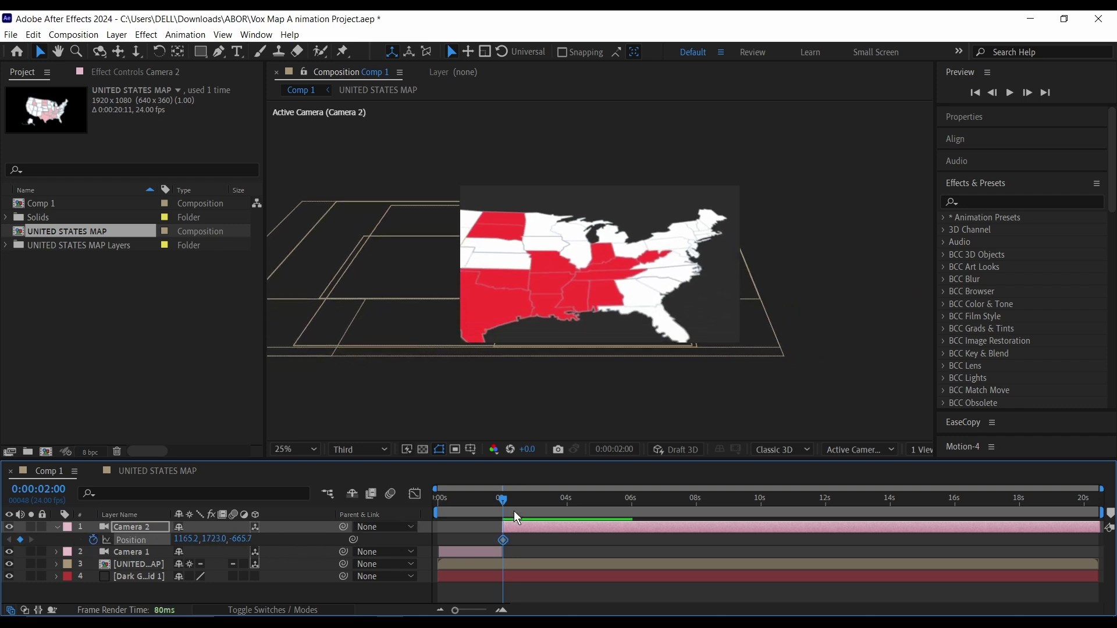
# Add a second Camera 2 position keyframe with X at 1243.2 at about 12 seconds and preview the animation from the start.
pyautogui.moveTo(502, 501); pyautogui.dragTo(764, 506)
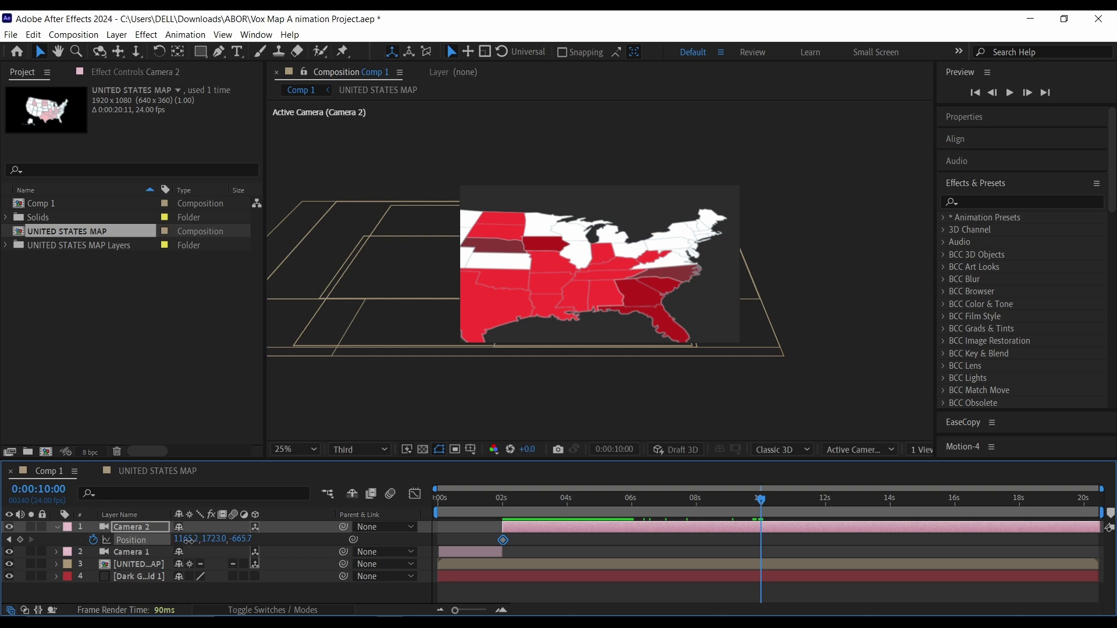
pyautogui.moveTo(200, 539); pyautogui.dragTo(242, 536)
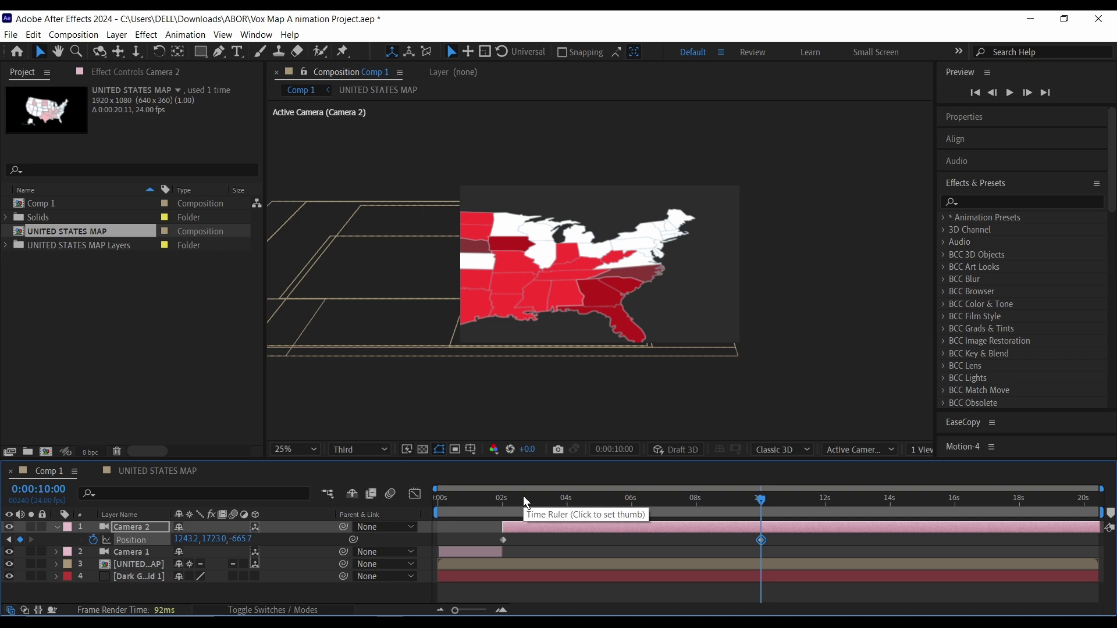
pyautogui.moveTo(761, 540); pyautogui.dragTo(833, 537)
pyautogui.moveTo(512, 499); pyautogui.dragTo(501, 498)
pyautogui.moveTo(503, 501); pyautogui.dragTo(395, 502)
pyautogui.press('space')
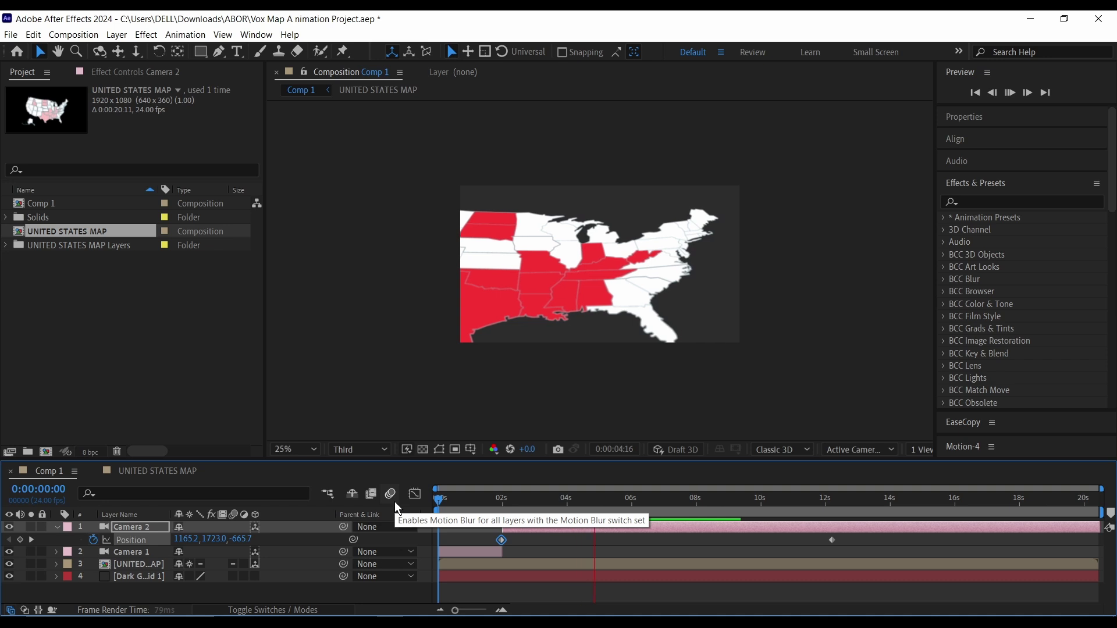
pyautogui.press('space')
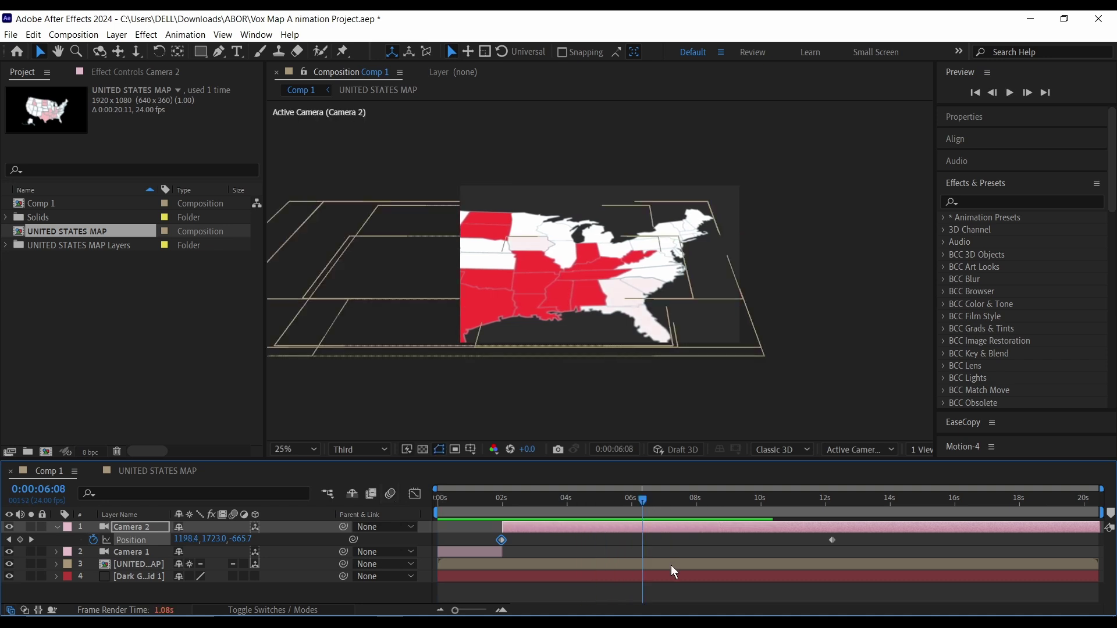
# Collapse Camera 2's properties and trim the end of its layer to 0:00:09:10.
pyautogui.press('u')
pyautogui.click(589, 498)
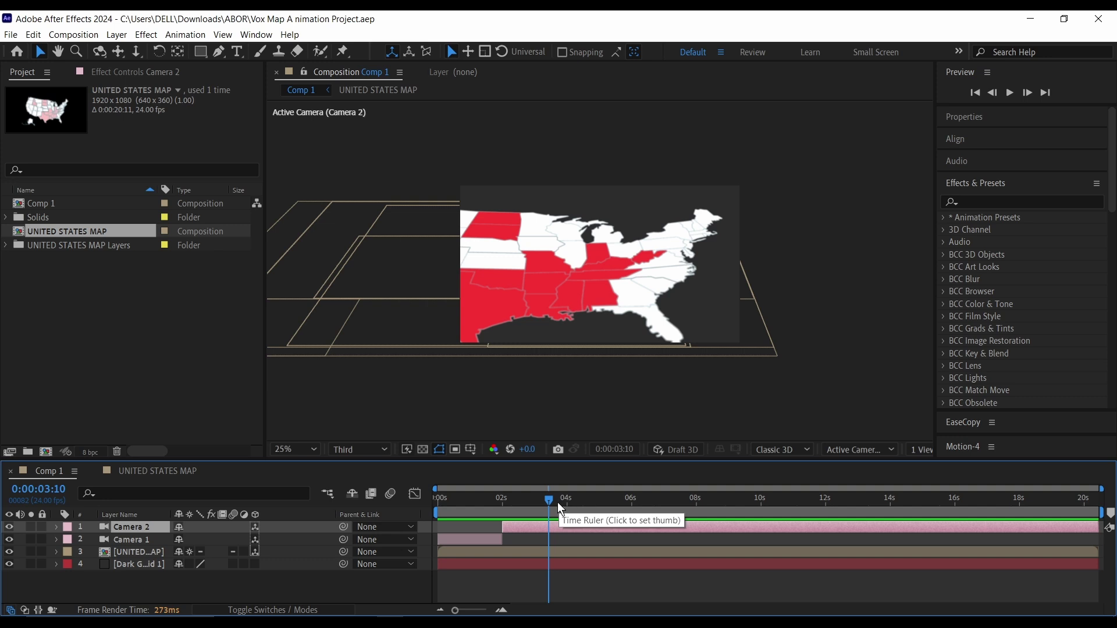
pyautogui.click(736, 499)
pyautogui.moveTo(736, 494); pyautogui.dragTo(745, 498)
pyautogui.hotkey('alt', ']')
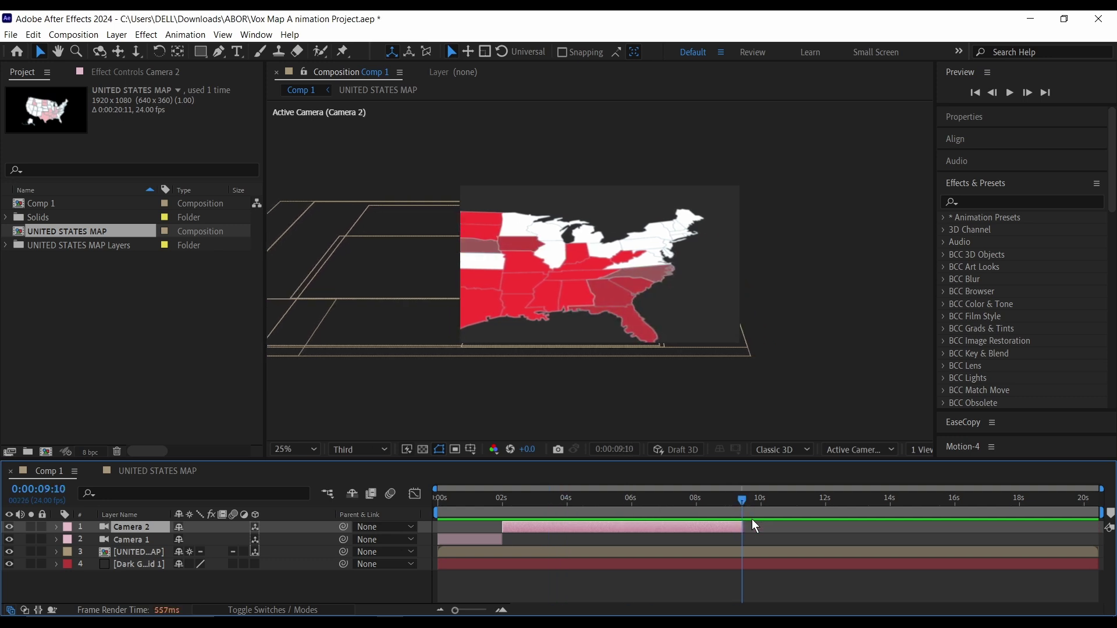
# Duplicate Camera 1 and place the copy directly after the end of Camera 2, with the current time at 0:00:09:11.
pyautogui.click(481, 542)
pyautogui.hotkey('ctrl', 'd')
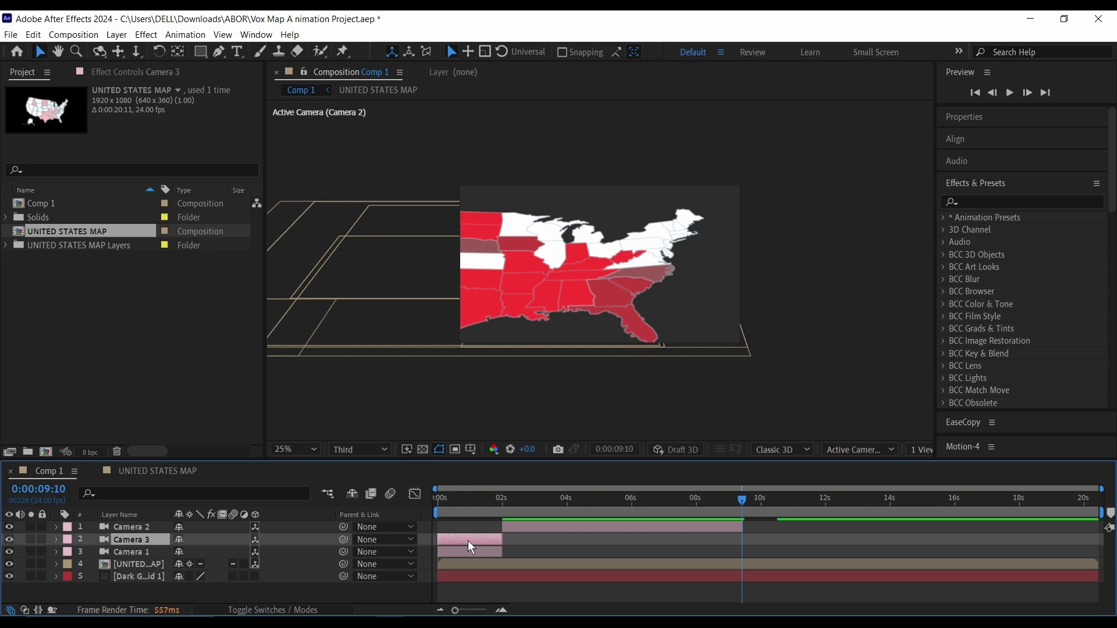
pyautogui.moveTo(468, 540); pyautogui.dragTo(773, 547)
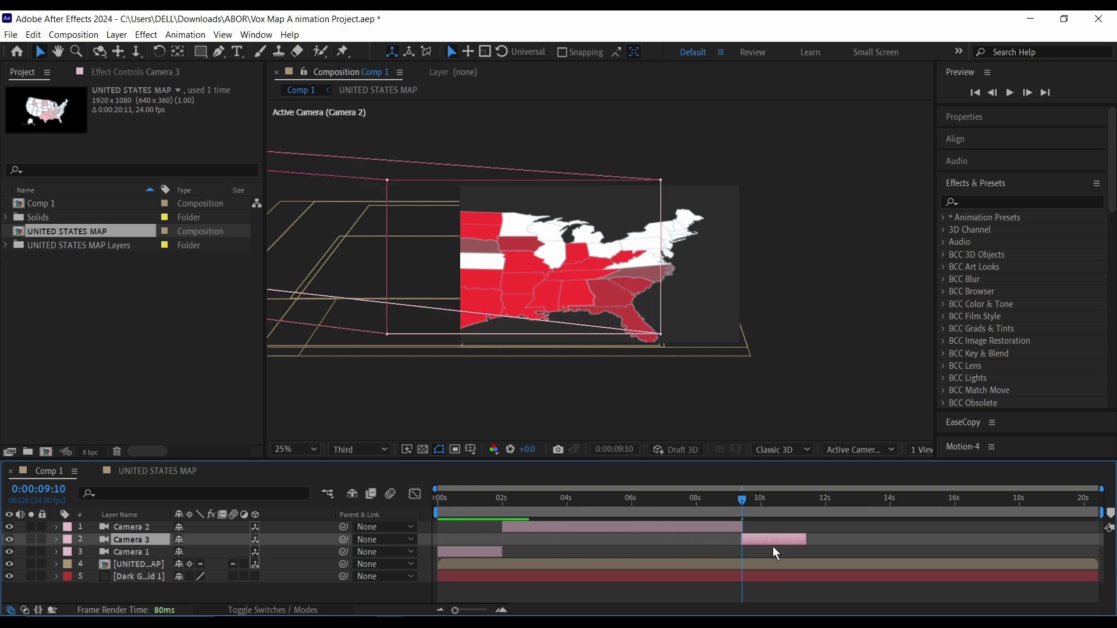
pyautogui.press(';')
pyautogui.press('pagedown')
pyautogui.press(';')
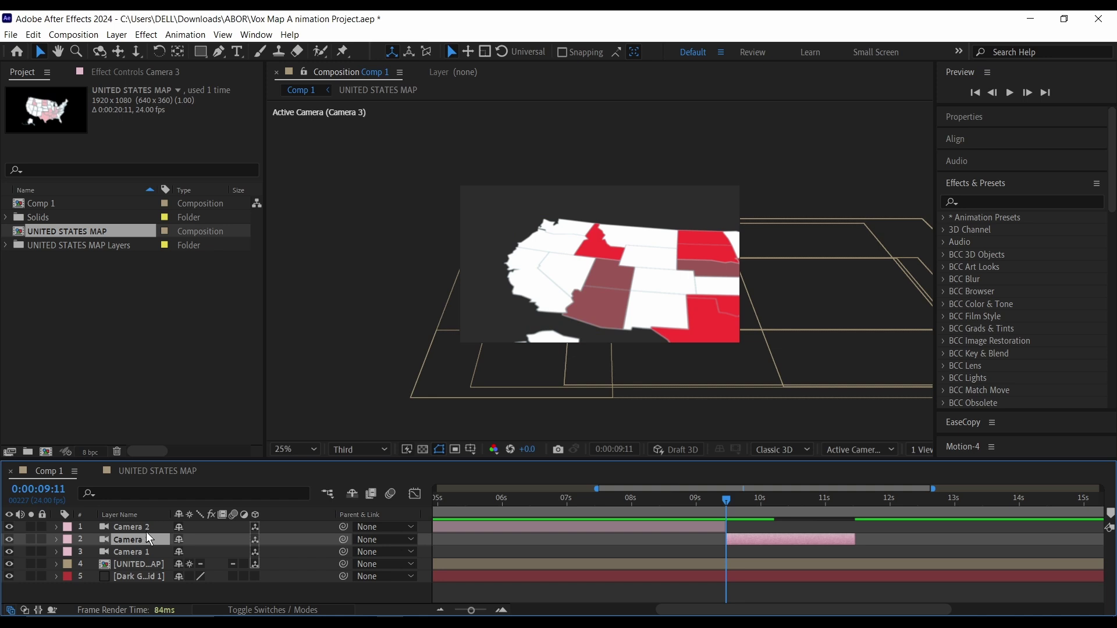
# Reveal Camera 3's position and rotation properties and delete all its position keyframes.
pyautogui.hotkey('alt', 'shift', 'p')
pyautogui.hotkey('shift', 'r')
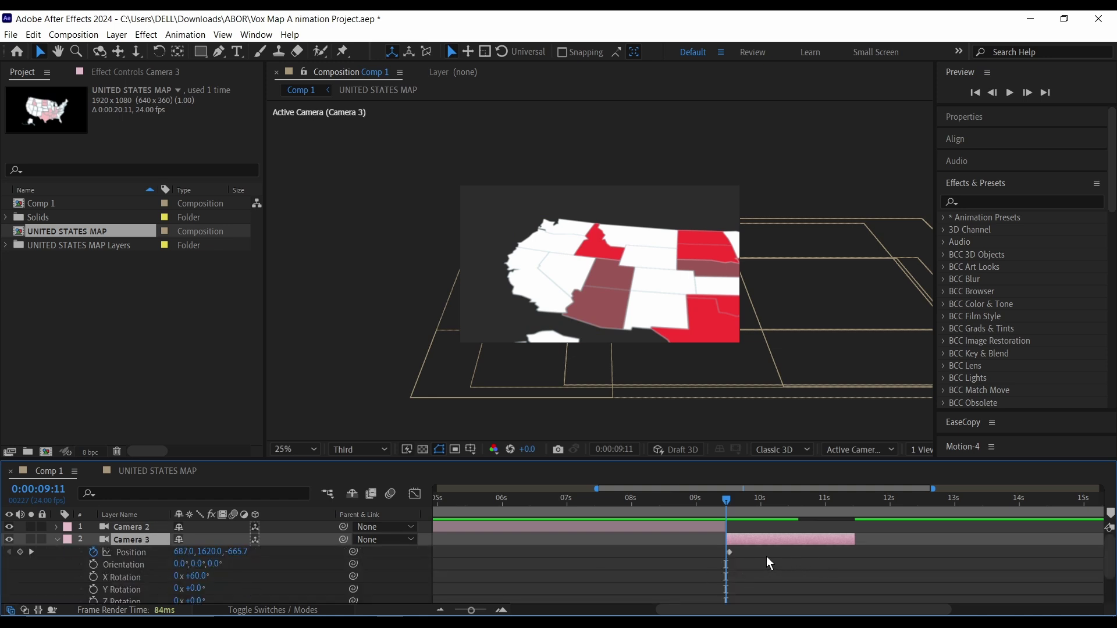
pyautogui.press(';')
pyautogui.moveTo(999, 553); pyautogui.dragTo(664, 571)
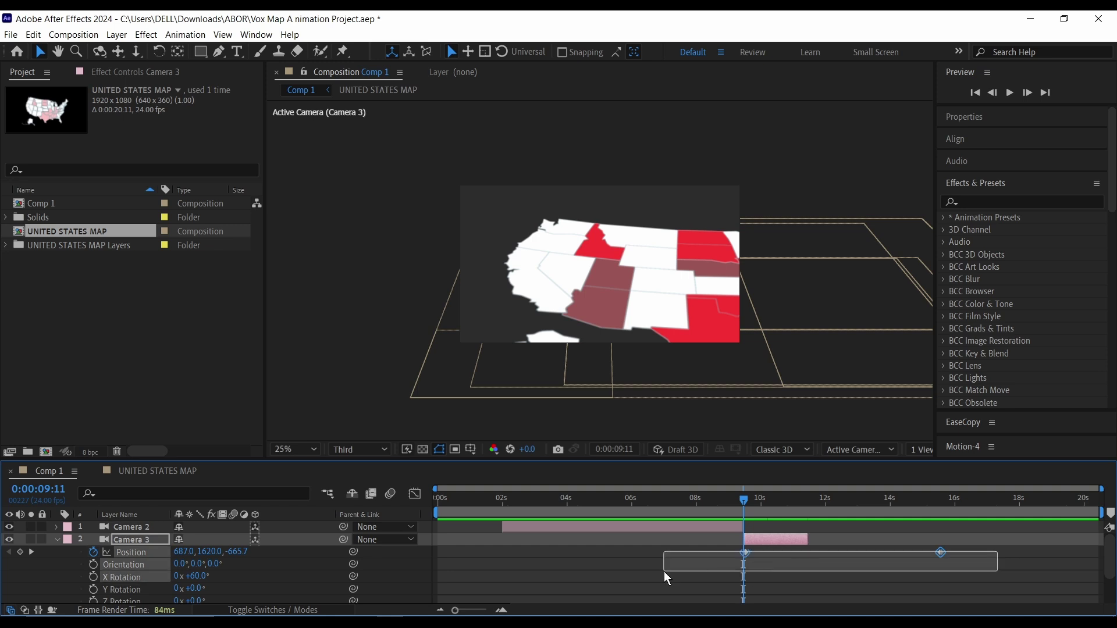
pyautogui.press('Delete')
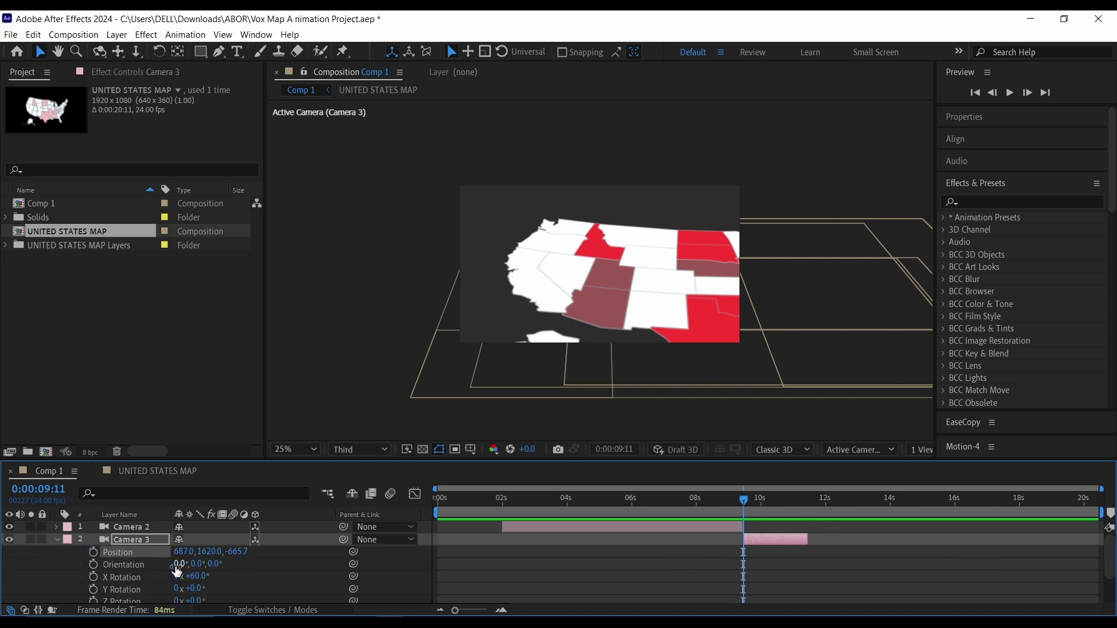
# Set Camera 3's Y position to 1770 and its Y Rotation to 33°.
pyautogui.click(762, 540)
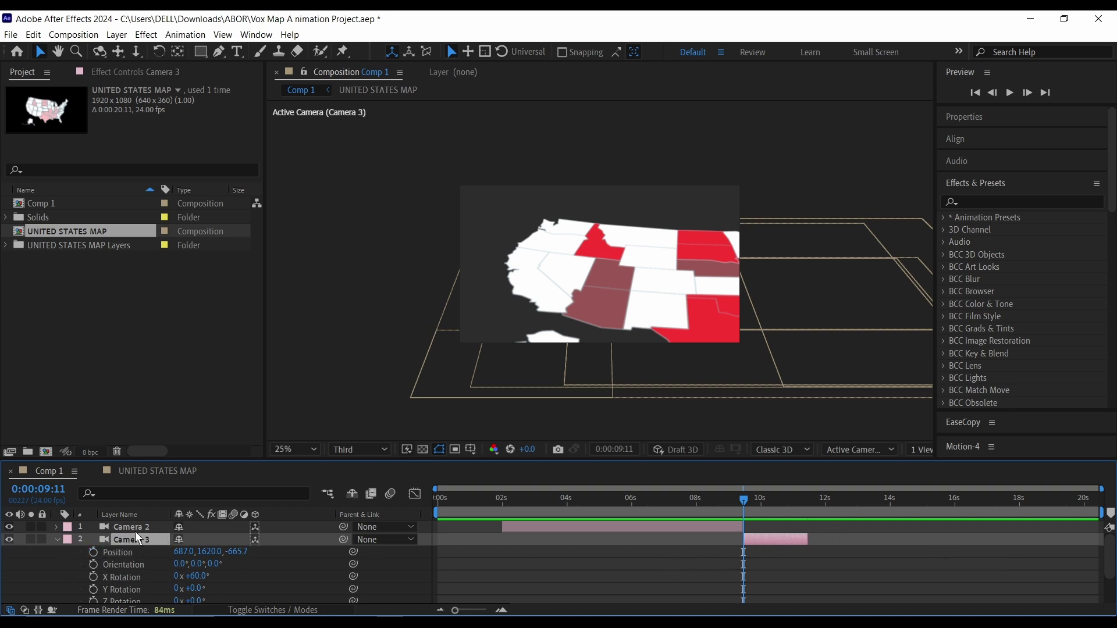
pyautogui.moveTo(208, 558); pyautogui.dragTo(312, 561)
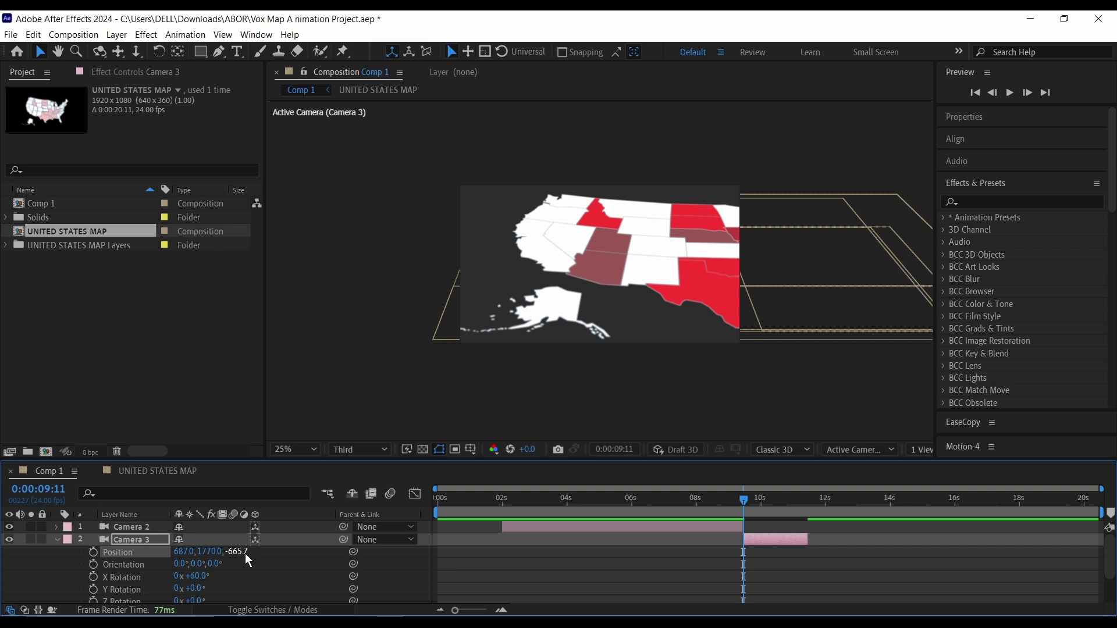
pyautogui.click(198, 593)
pyautogui.press('Return')
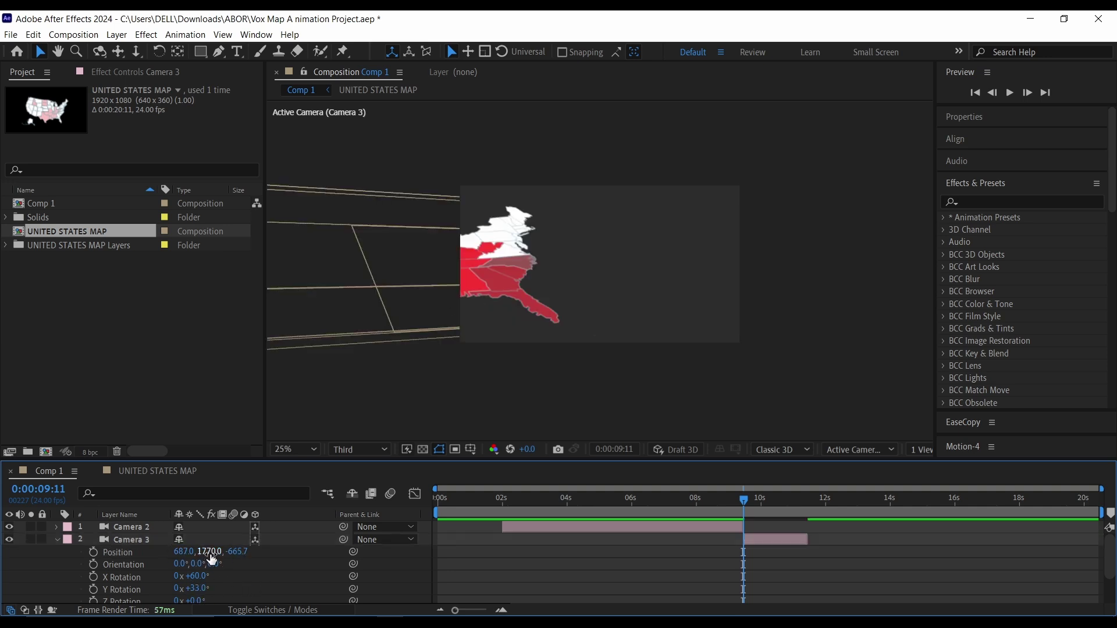
# Reposition Camera 3 to -127, 1837, -828 to frame the tilted map.
pyautogui.moveTo(211, 558); pyautogui.dragTo(256, 553)
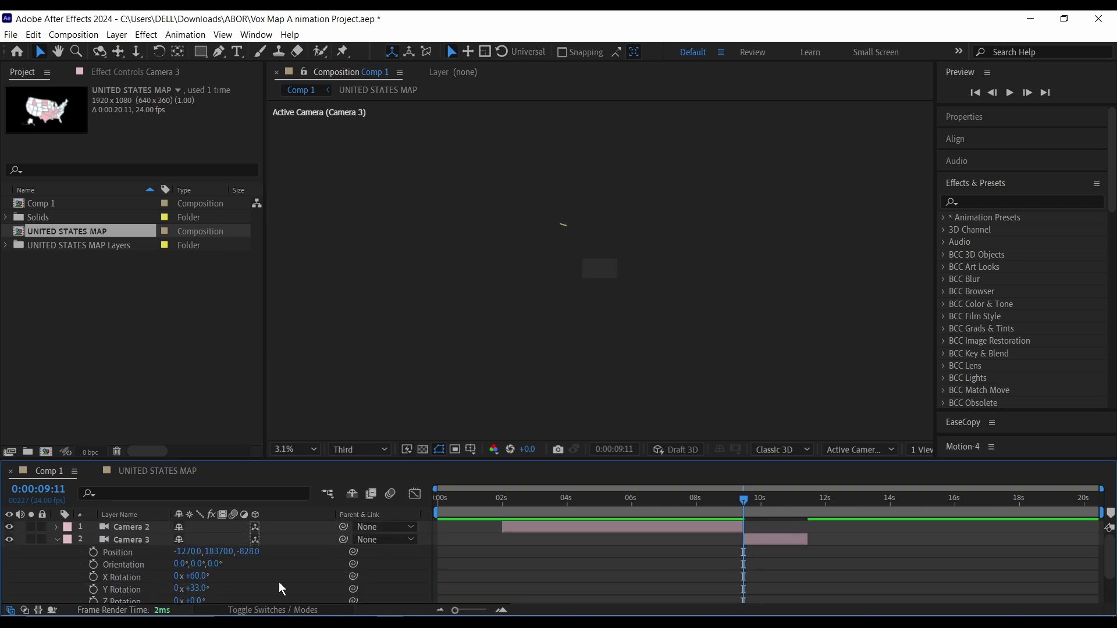
pyautogui.click(214, 552)
pyautogui.press('Return')
pyautogui.press('.')
pyautogui.press('.')
pyautogui.press('.')
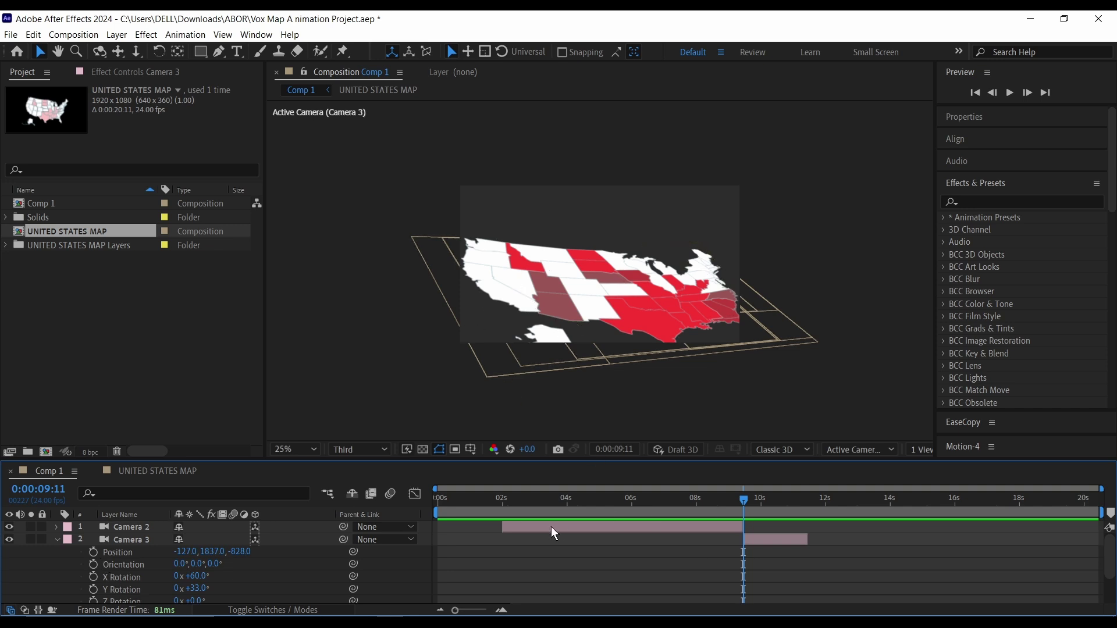
# Extend the Camera 3 layer past 17 seconds and keyframe its position at 0:00:09:11 and at 0:00:15:21 with X at -209.
pyautogui.click(94, 553)
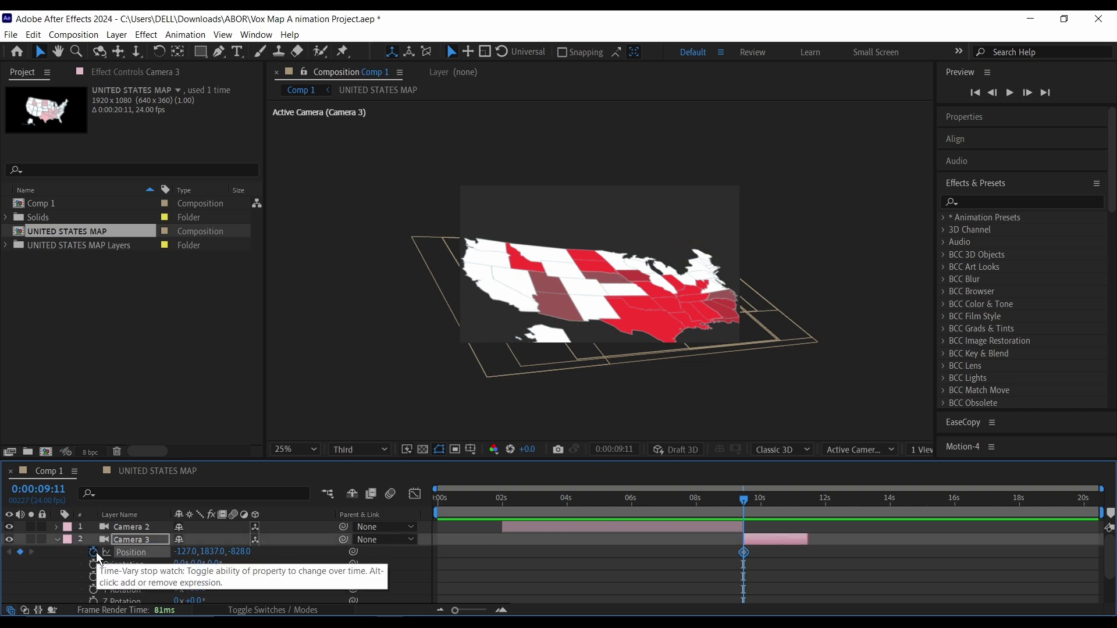
pyautogui.moveTo(743, 498); pyautogui.dragTo(915, 543)
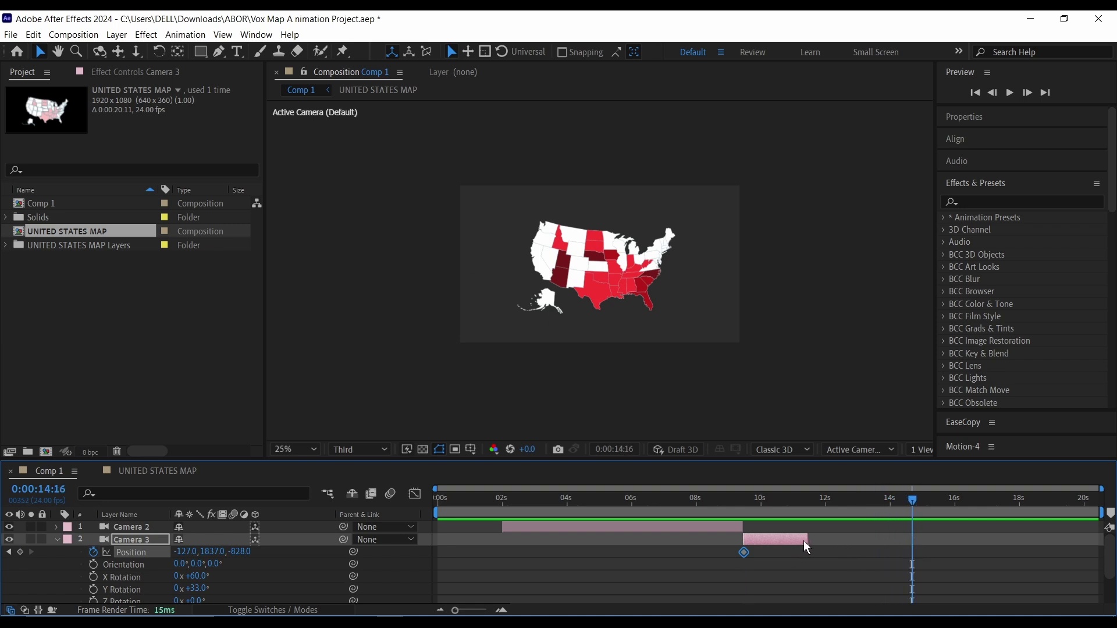
pyautogui.moveTo(806, 547); pyautogui.dragTo(968, 542)
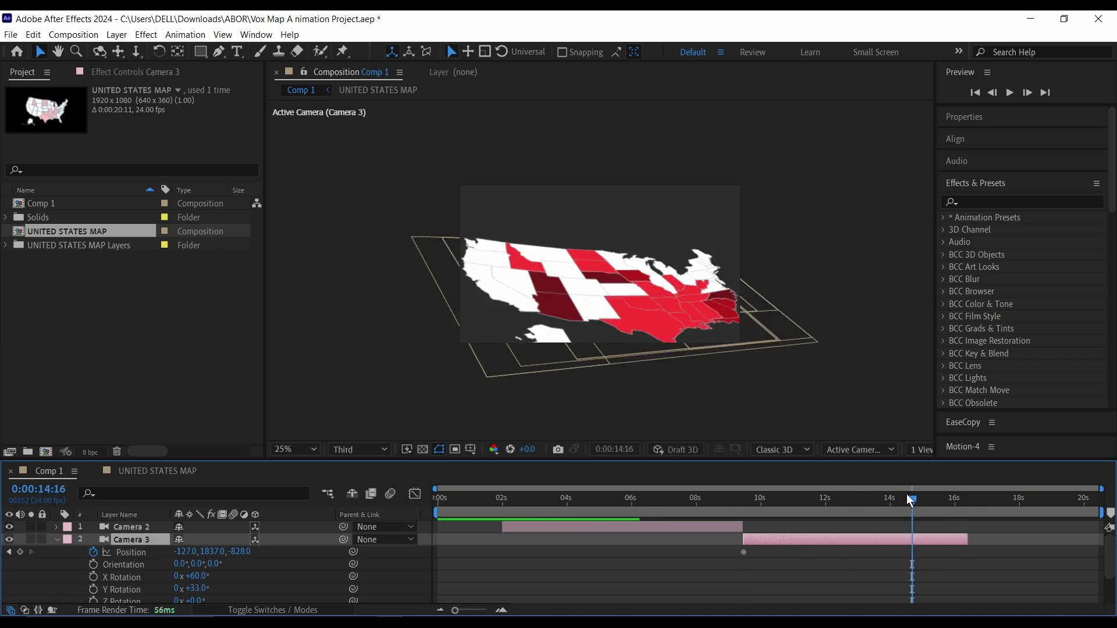
pyautogui.moveTo(911, 500); pyautogui.dragTo(951, 499)
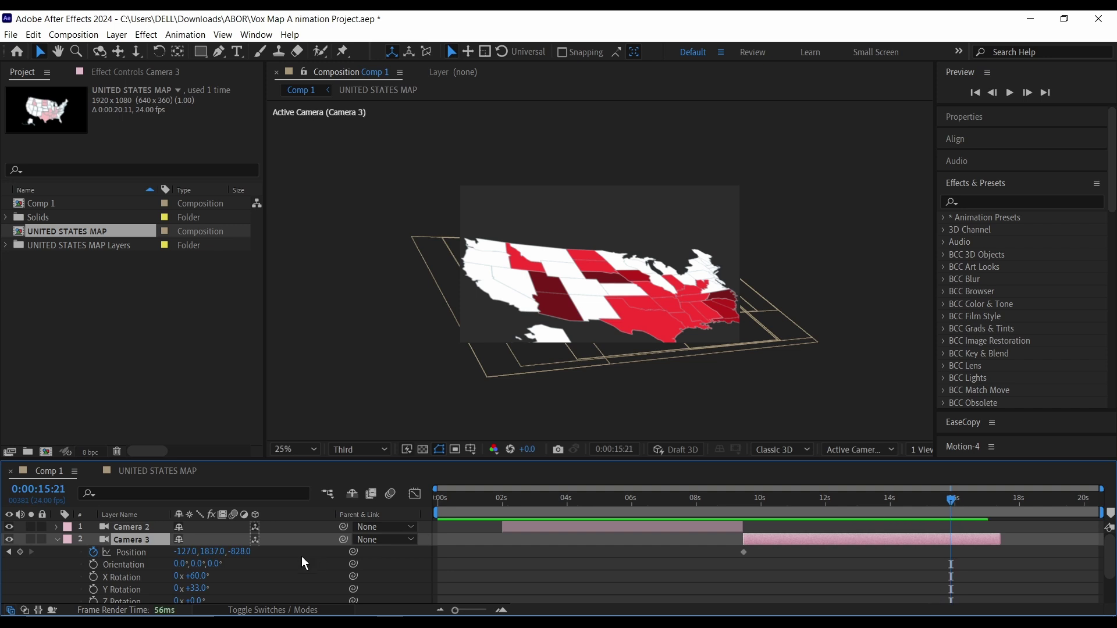
pyautogui.moveTo(188, 551); pyautogui.dragTo(128, 552)
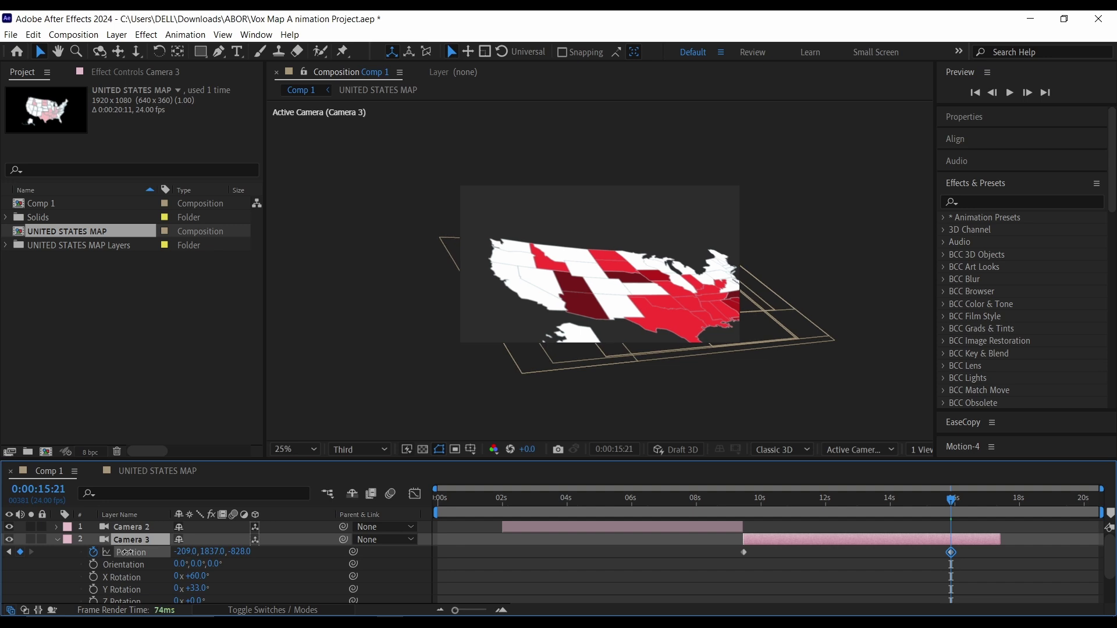
# Scrub through the Camera 3 shot and trim the end of its layer to 15 seconds.
pyautogui.click(738, 499)
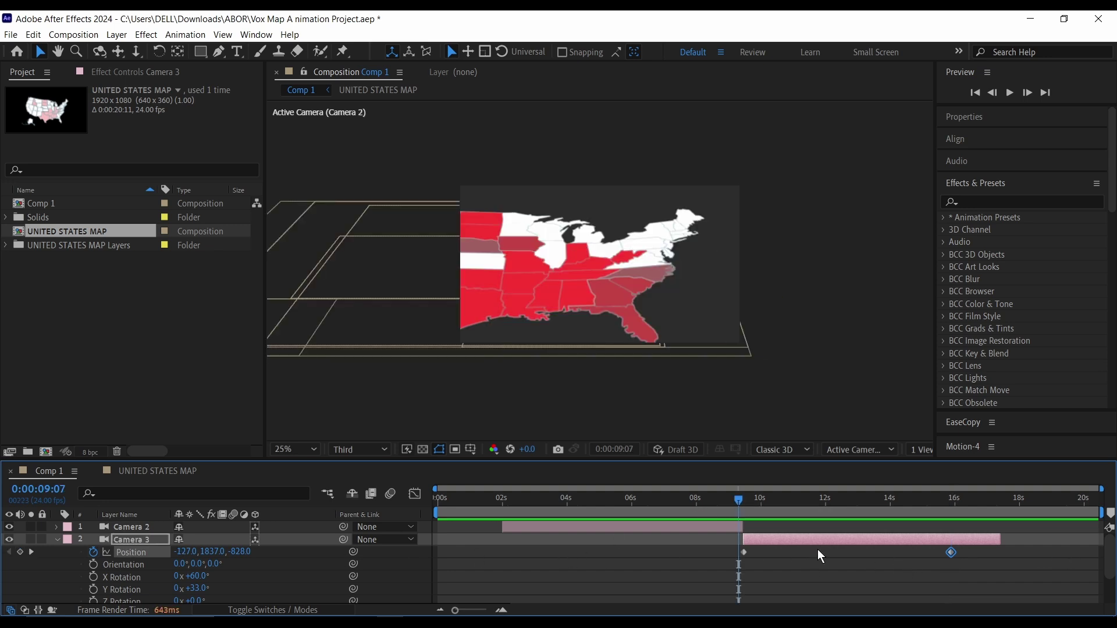
pyautogui.moveTo(825, 500); pyautogui.dragTo(920, 517)
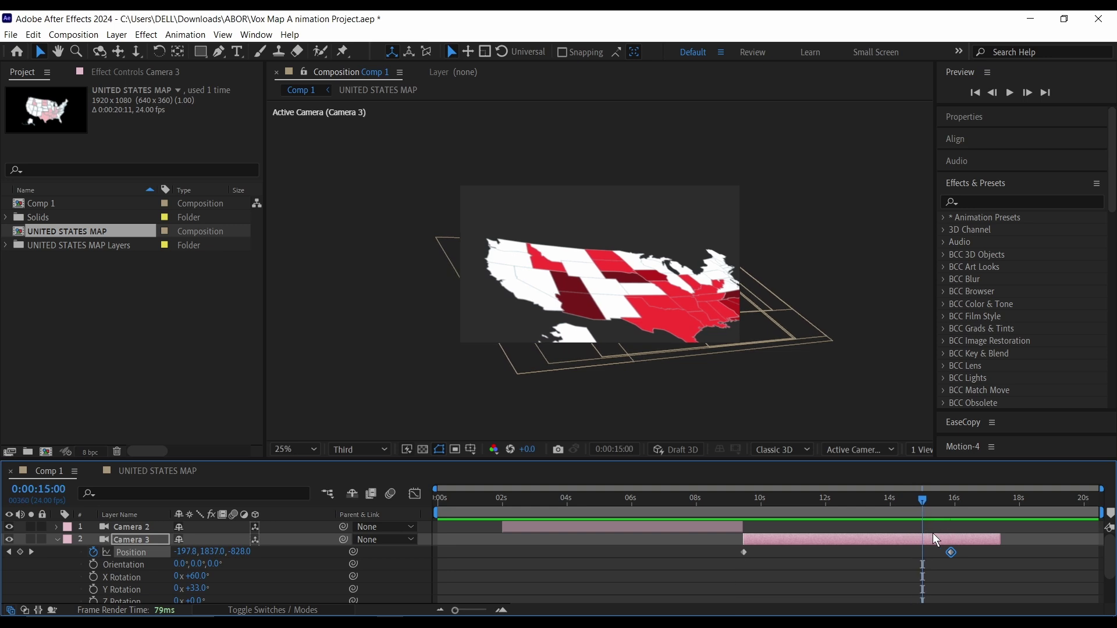
pyautogui.hotkey('alt', ']')
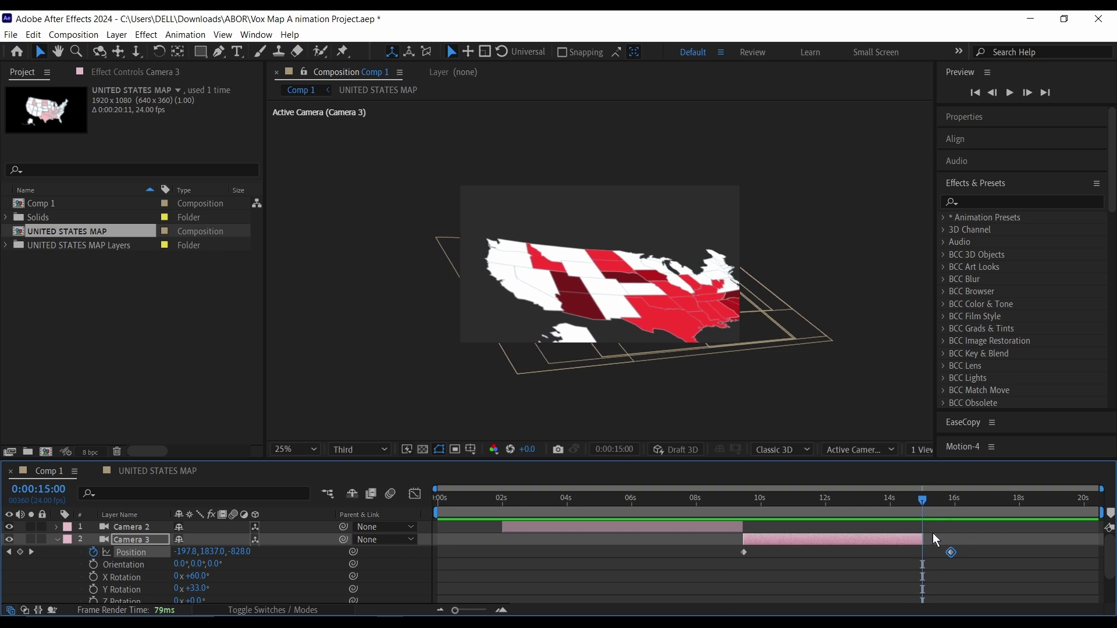
# Duplicate Camera 3 and move the copy to start at the 15-second mark.
pyautogui.click(787, 541)
pyautogui.hotkey('ctrl', 'd')
pyautogui.moveTo(789, 541); pyautogui.dragTo(972, 542)
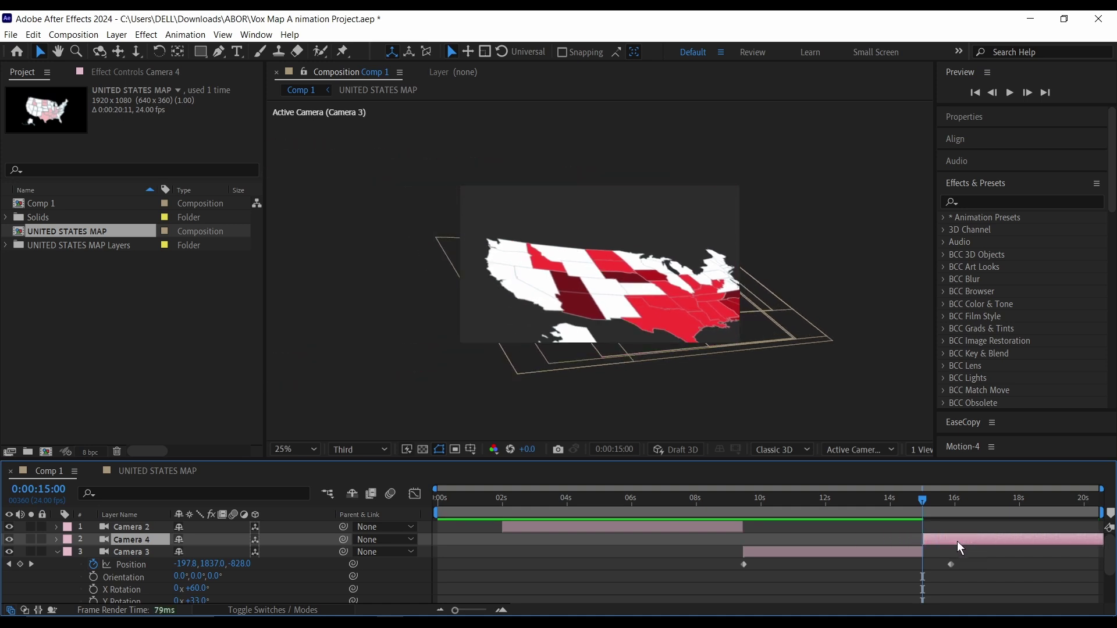
# Delete Camera 4's position keyframes, keeping the layer directly after Camera 3 at about 15 seconds.
pyautogui.press('u')
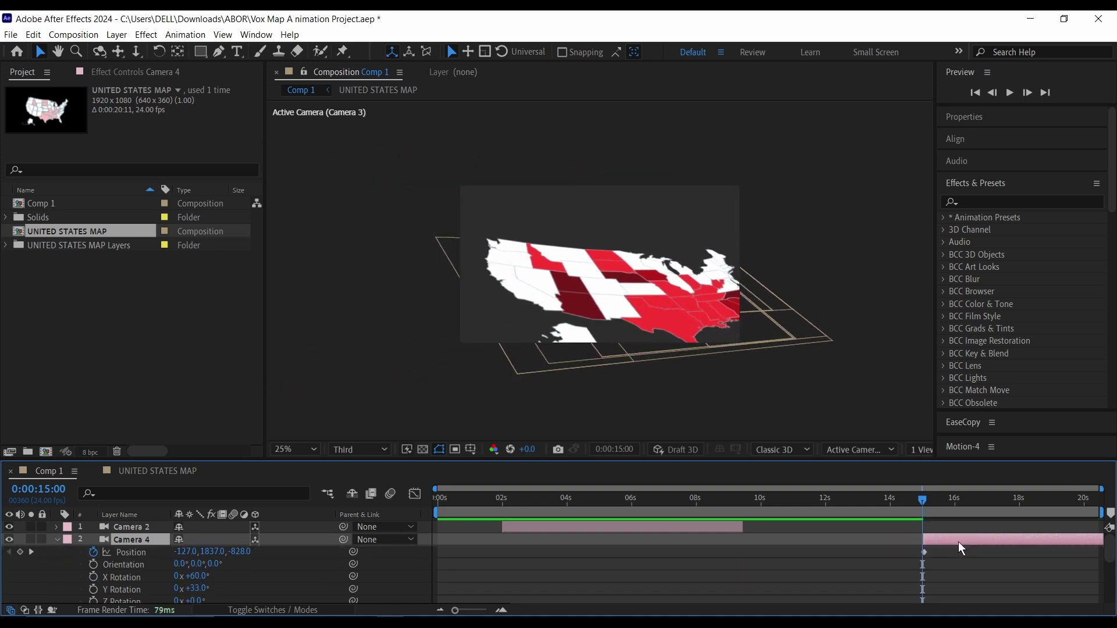
pyautogui.moveTo(891, 546); pyautogui.dragTo(1084, 564)
pyautogui.scroll(-3, 989, 562)
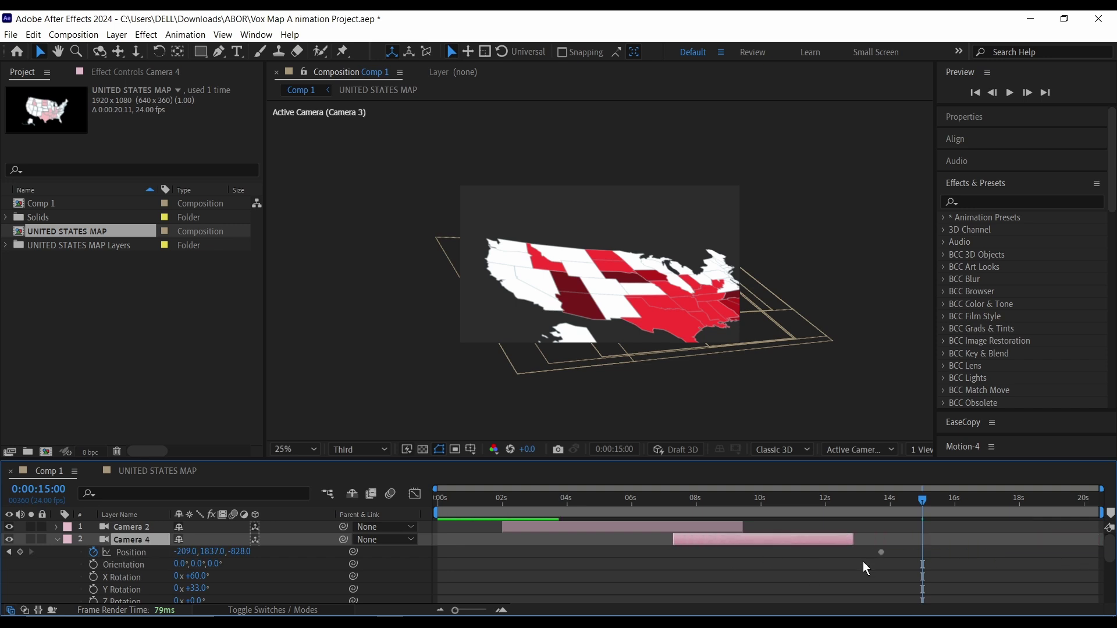
pyautogui.press('u')
pyautogui.scroll(5, 773, 531)
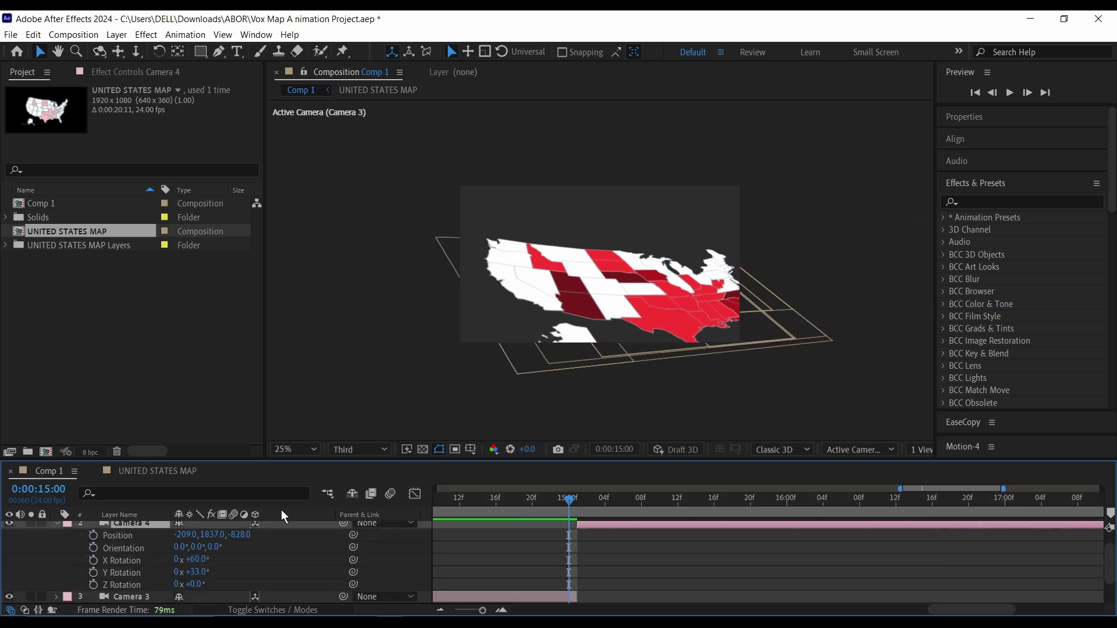
# Reset Camera 4's position, X Rotation and Y Rotation, and check its view at 0:00:15:03.
pyautogui.click(129, 534)
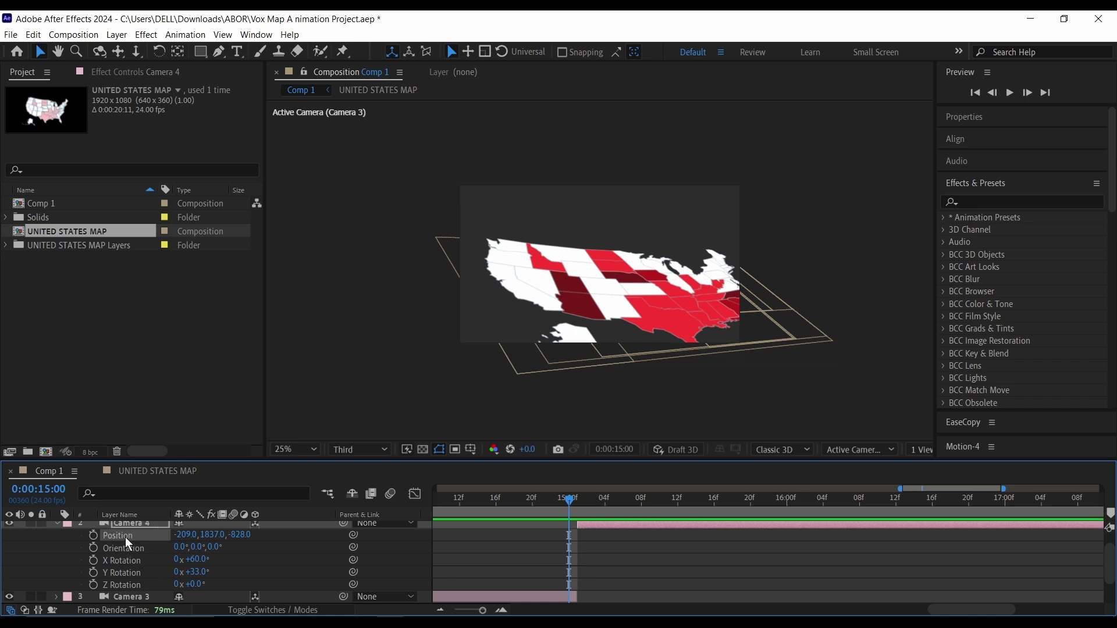
pyautogui.rightClick(124, 536)
pyautogui.click(172, 459)
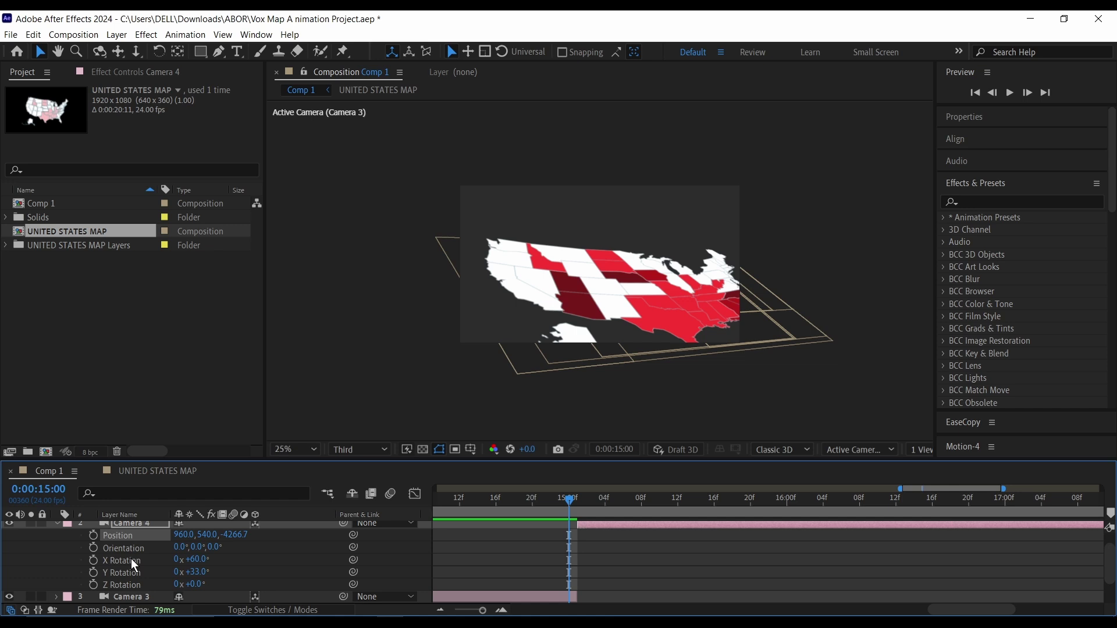
pyautogui.rightClick(131, 560)
pyautogui.click(178, 482)
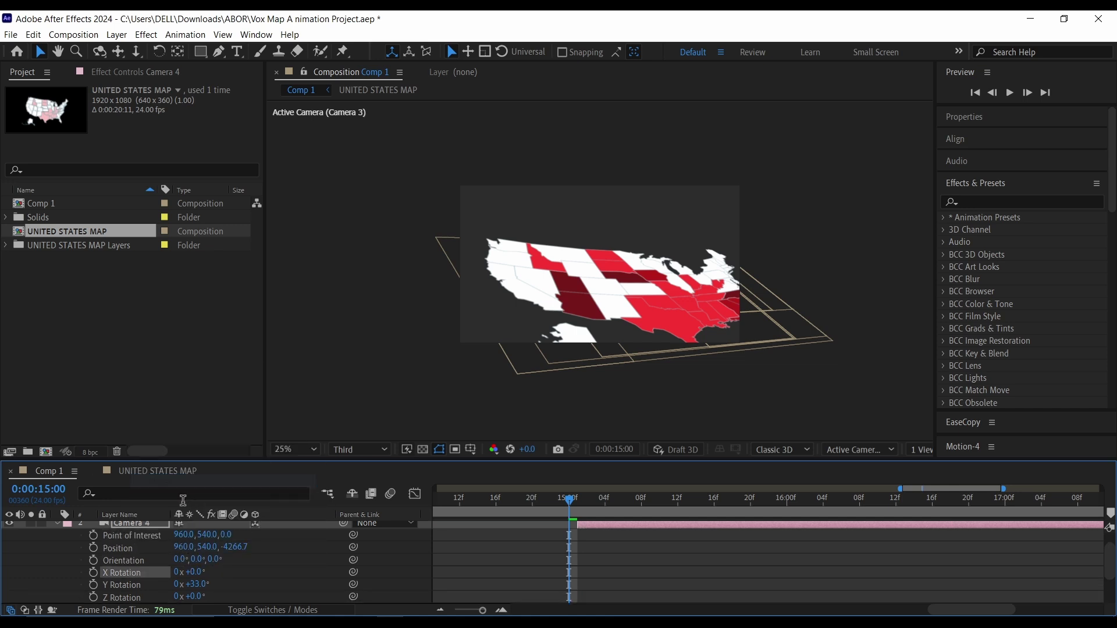
pyautogui.rightClick(135, 586)
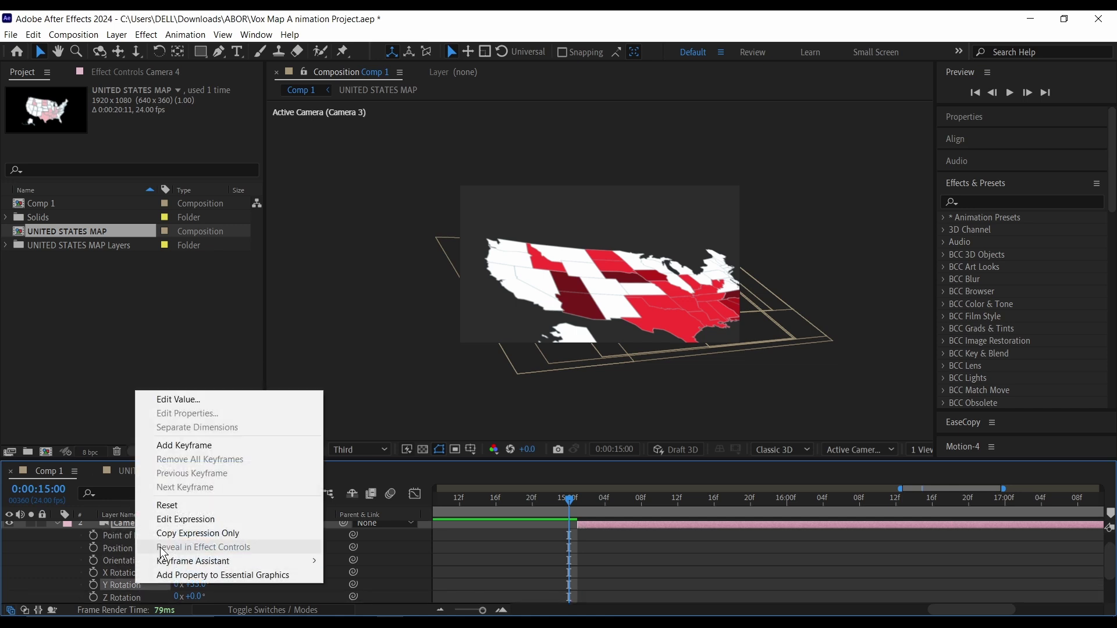
pyautogui.click(168, 505)
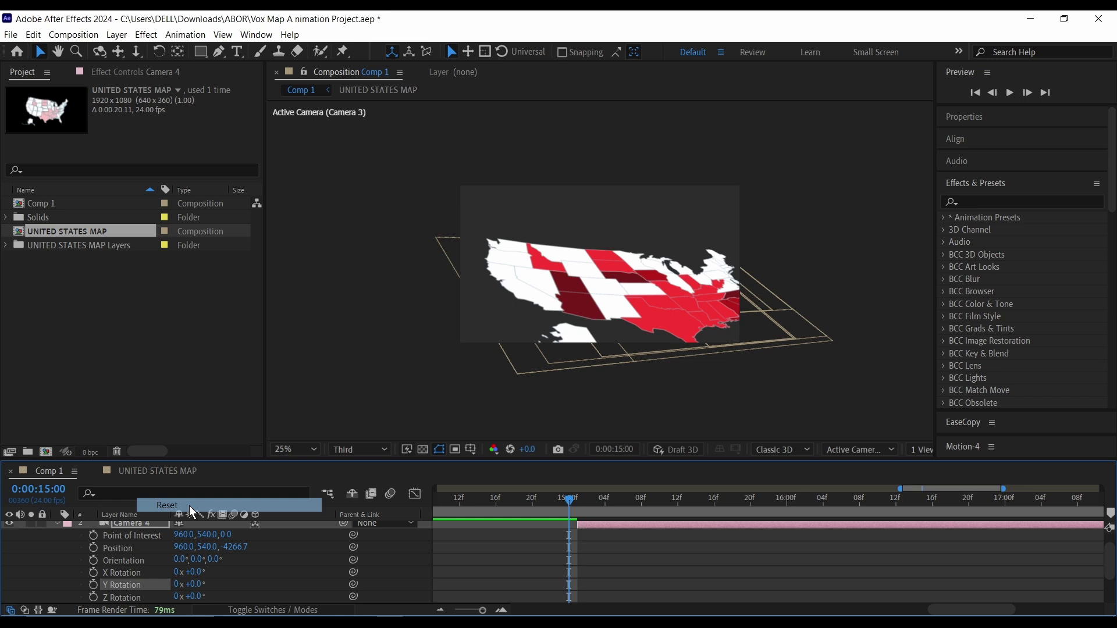
pyautogui.click(579, 509)
pyautogui.moveTo(588, 510); pyautogui.dragTo(597, 515)
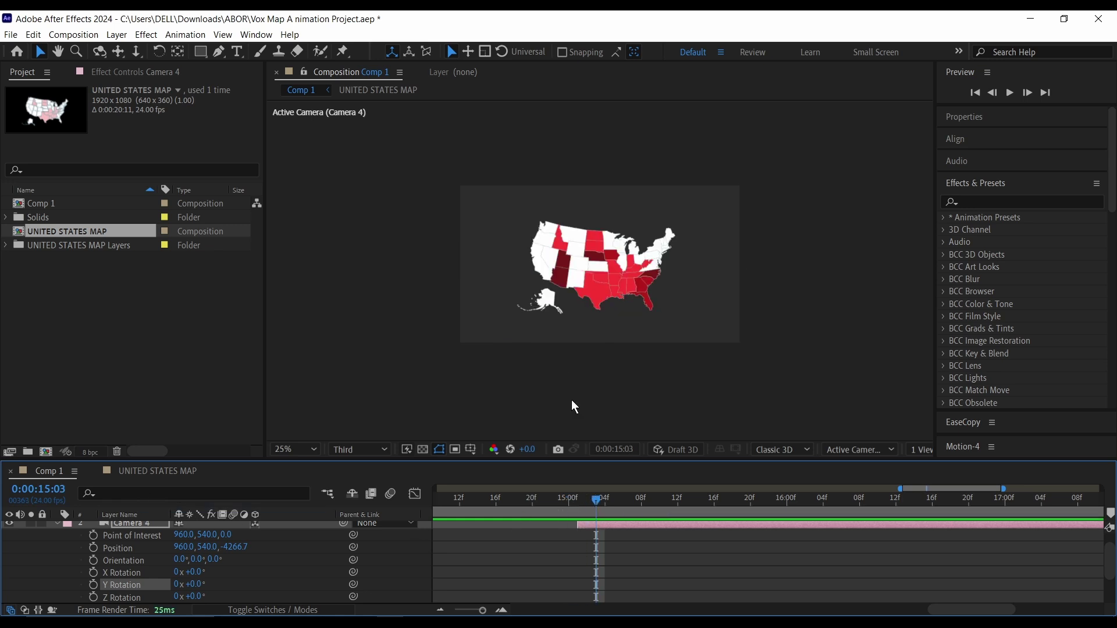
# Animate Camera 4's position with a keyframe at 0:00:15:01 and a closer Z position at 0:00:20:07.
pyautogui.scroll(1, 114, 569)
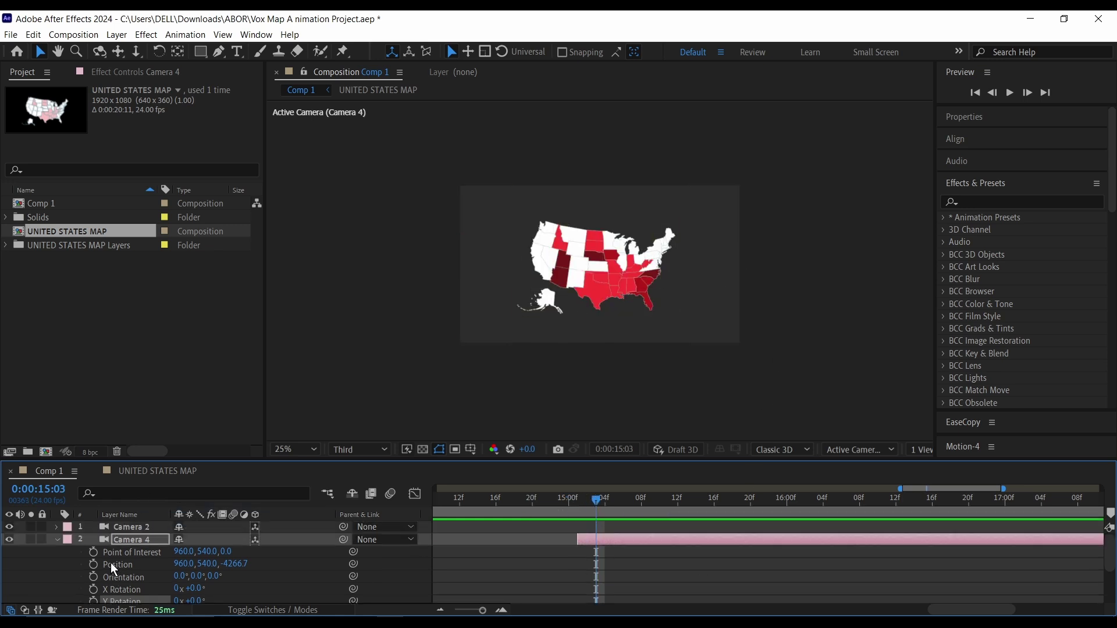
pyautogui.click(57, 540)
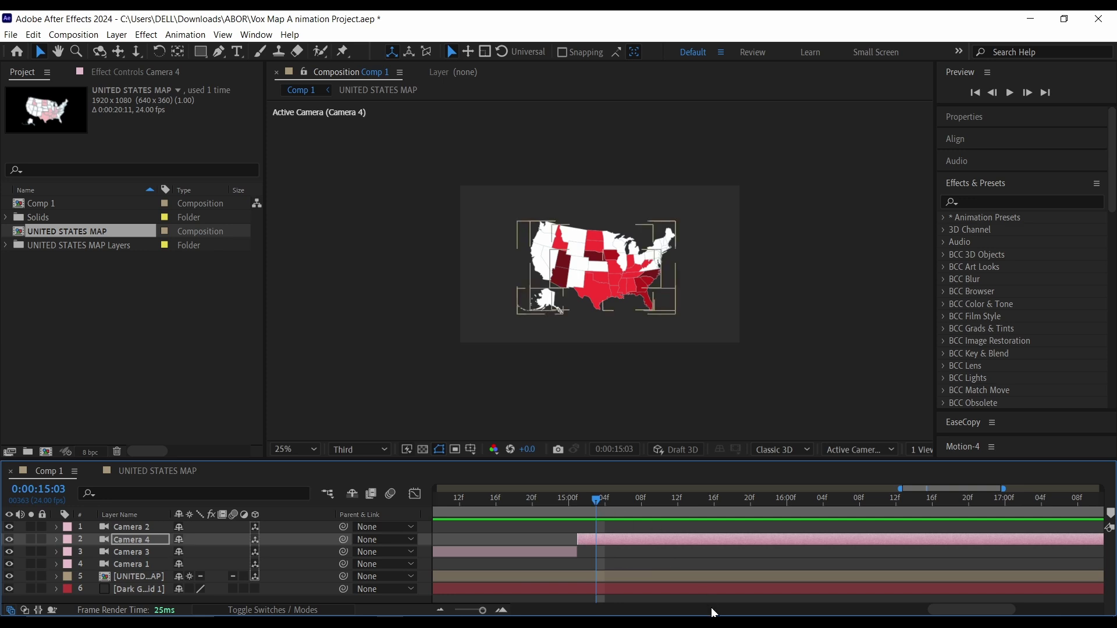
pyautogui.hscroll(2, 713, 605)
pyautogui.scroll(-5, 681, 591)
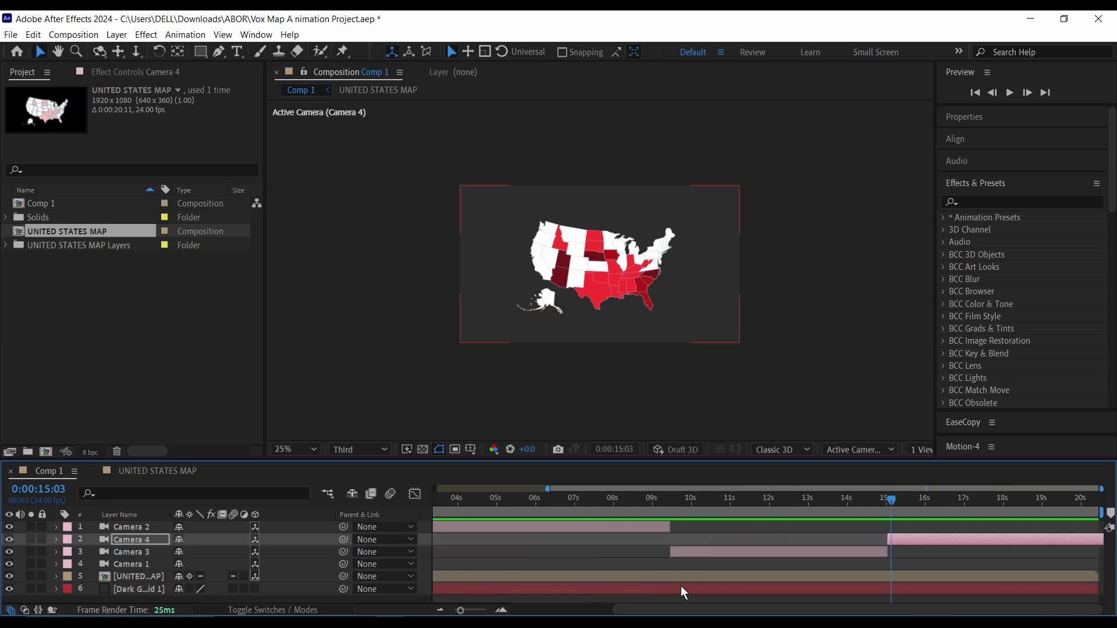
pyautogui.click(893, 498)
pyautogui.click(907, 543)
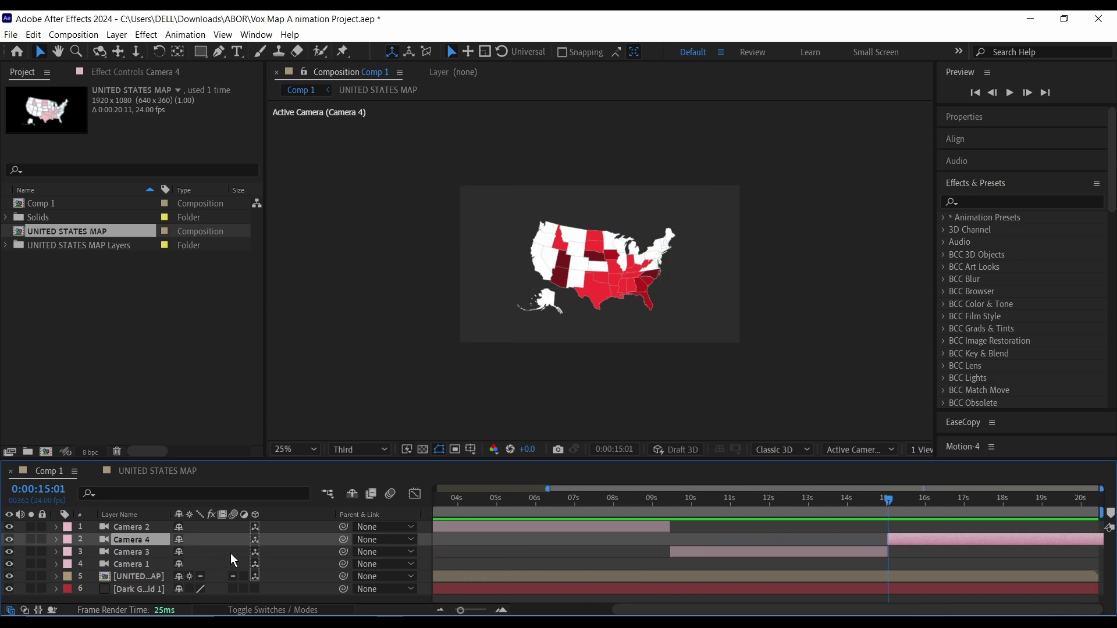
pyautogui.press('p')
pyautogui.click(93, 553)
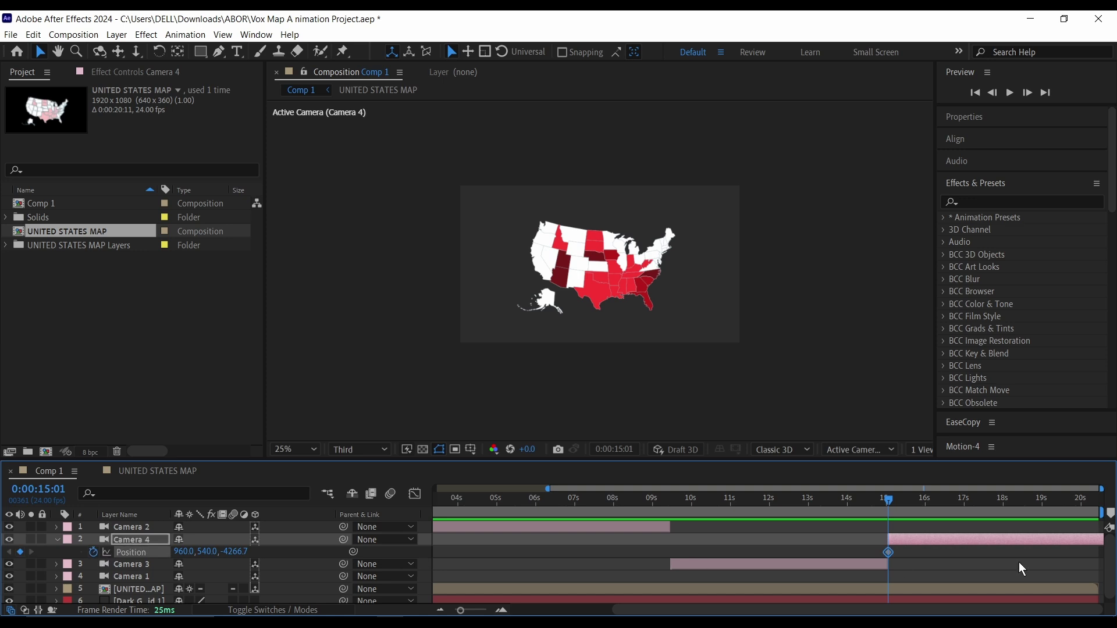
pyautogui.moveTo(900, 504); pyautogui.dragTo(1099, 517)
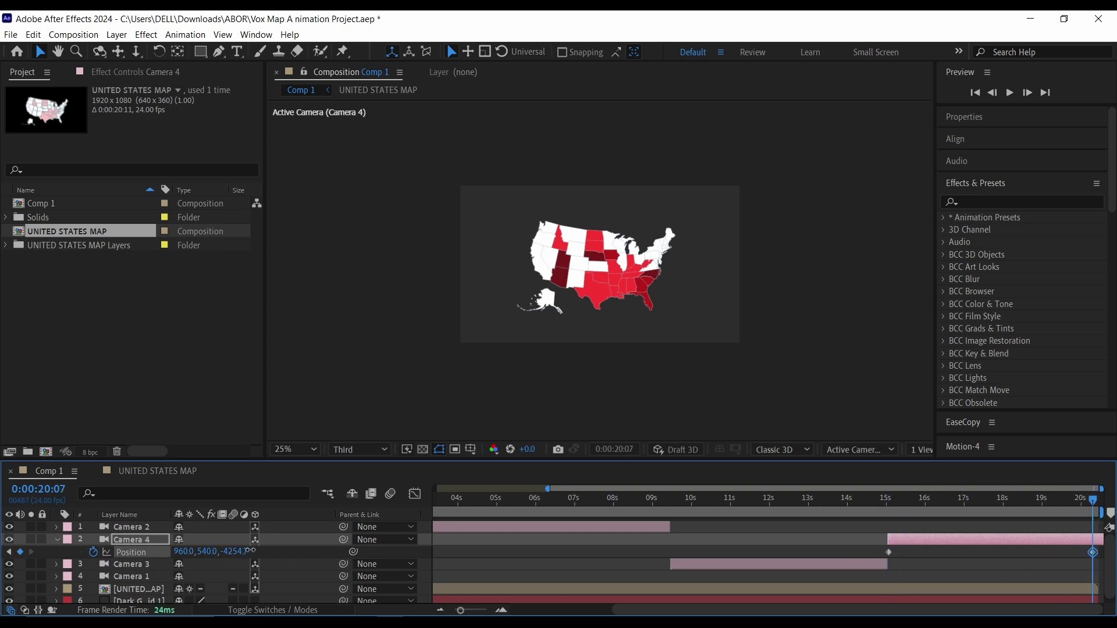
pyautogui.moveTo(238, 552); pyautogui.dragTo(516, 546)
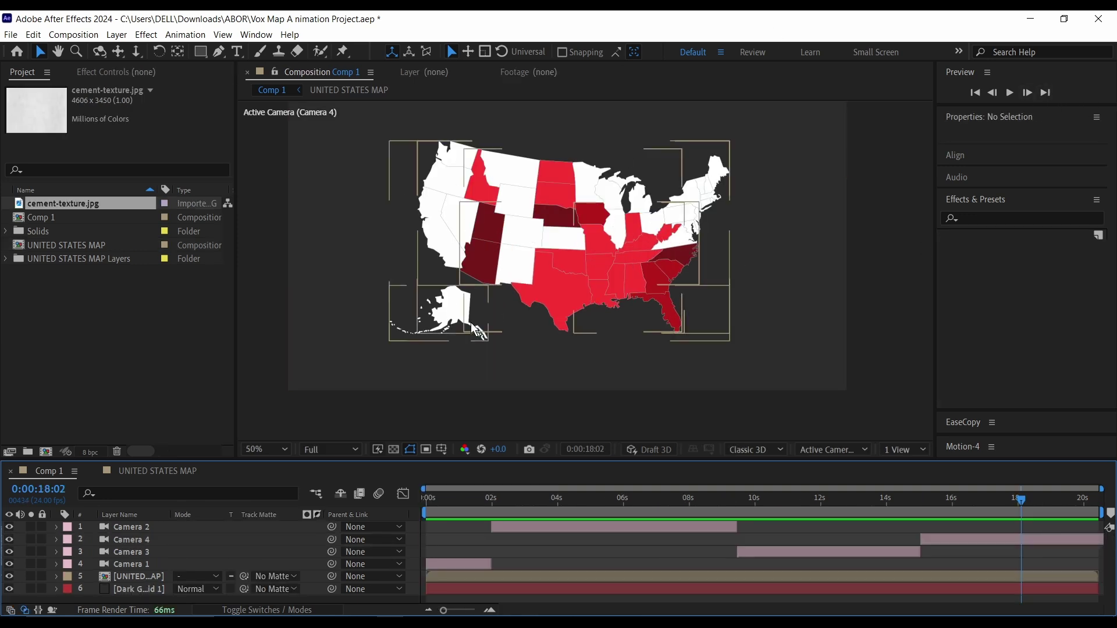
# Preview the cement-texture.jpg footage and place it in Comp 1 directly above the UNITED STATES MAP layer.
pyautogui.doubleClick(75, 203)
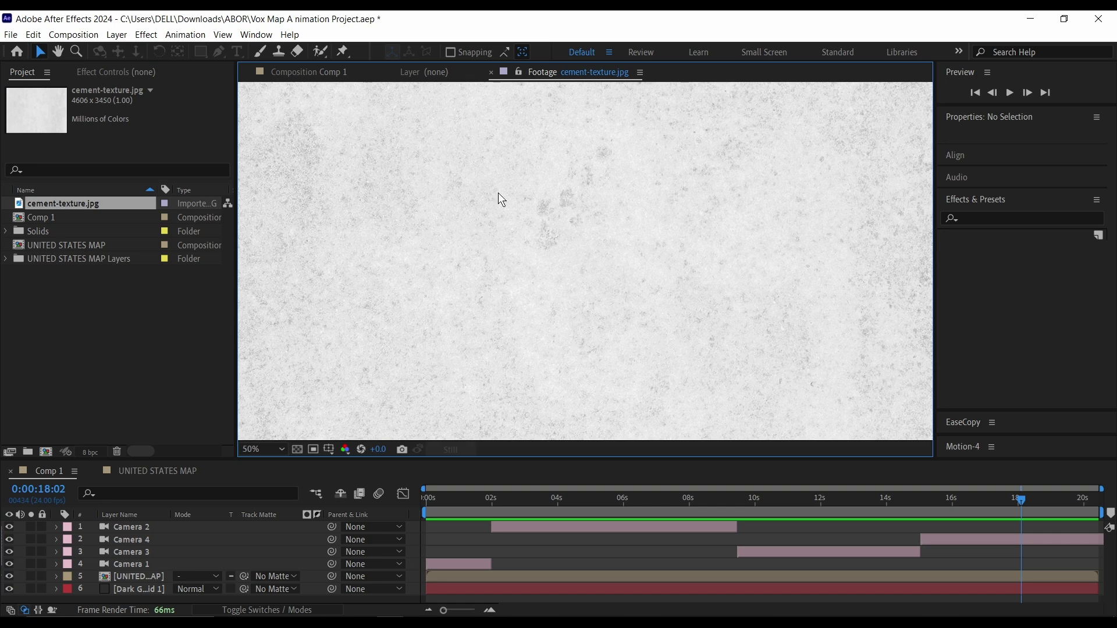
pyautogui.scroll(-1, 541, 230)
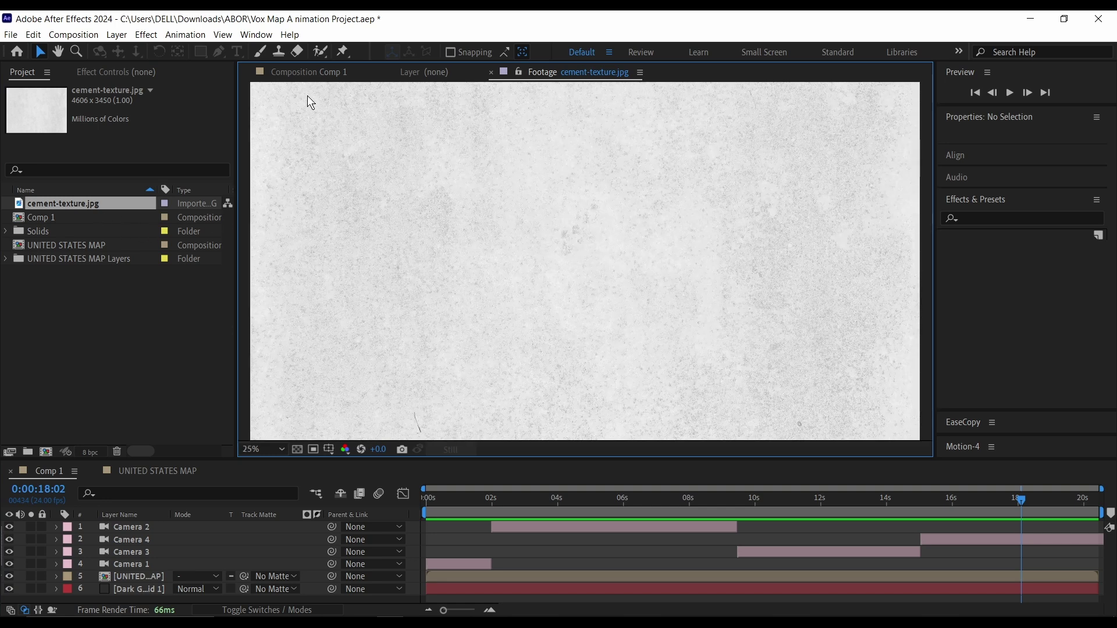
pyautogui.click(308, 72)
pyautogui.moveTo(82, 245); pyautogui.dragTo(134, 571)
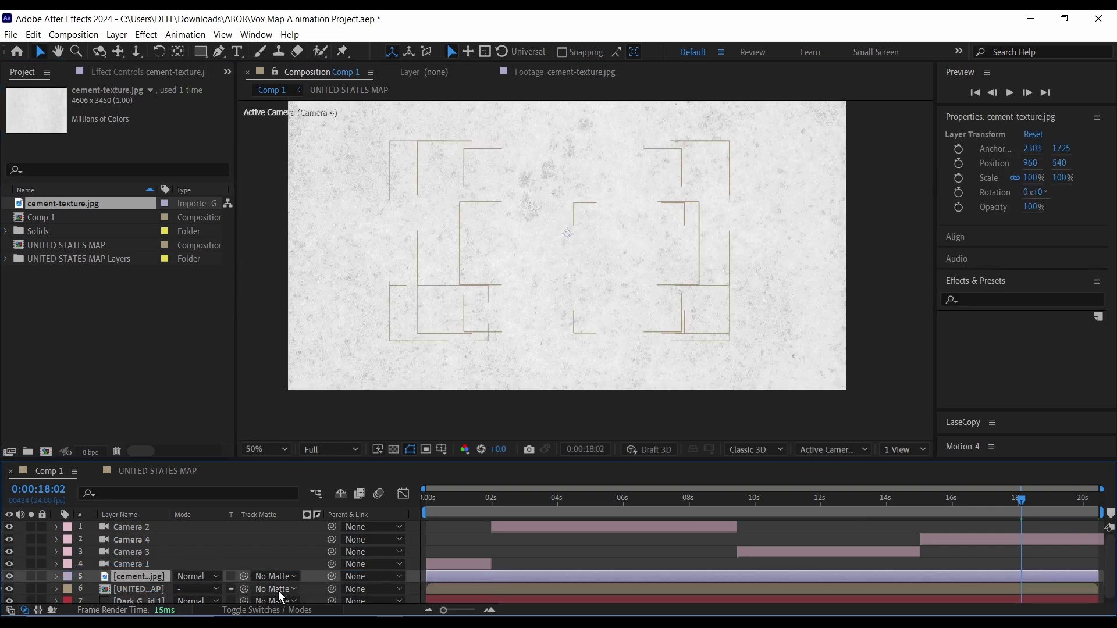
# Set cement-texture.jpg as the UNITED STATES MAP layer's track matte, compare alpha with luma, and keep Luma Matte.
pyautogui.click(279, 590)
pyautogui.click(151, 589)
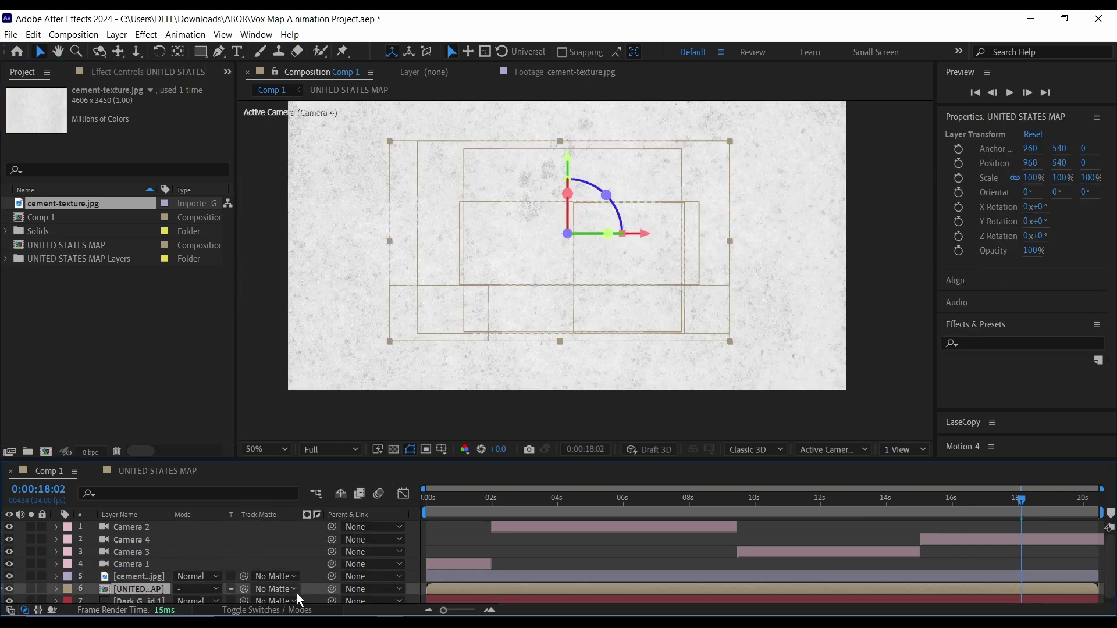
pyautogui.click(271, 589)
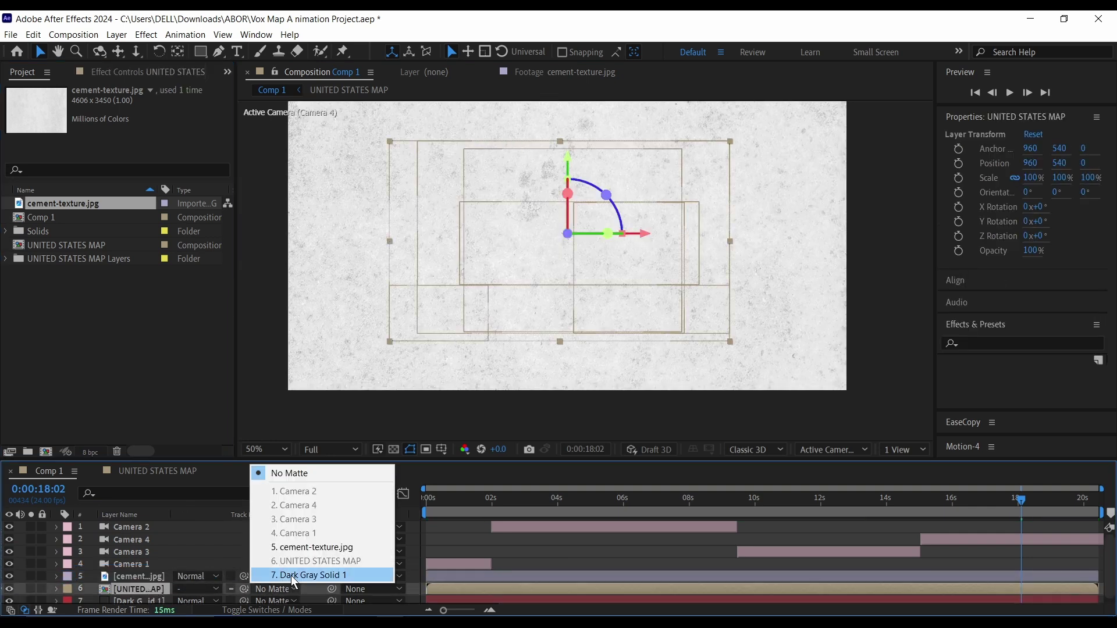
pyautogui.click(326, 547)
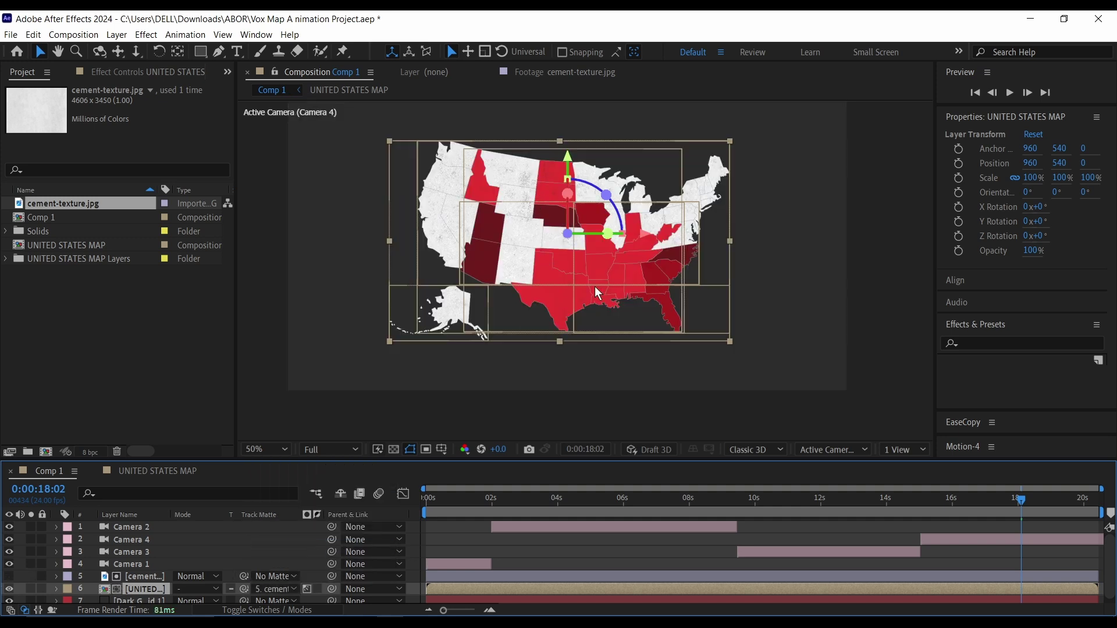
pyautogui.click(306, 589)
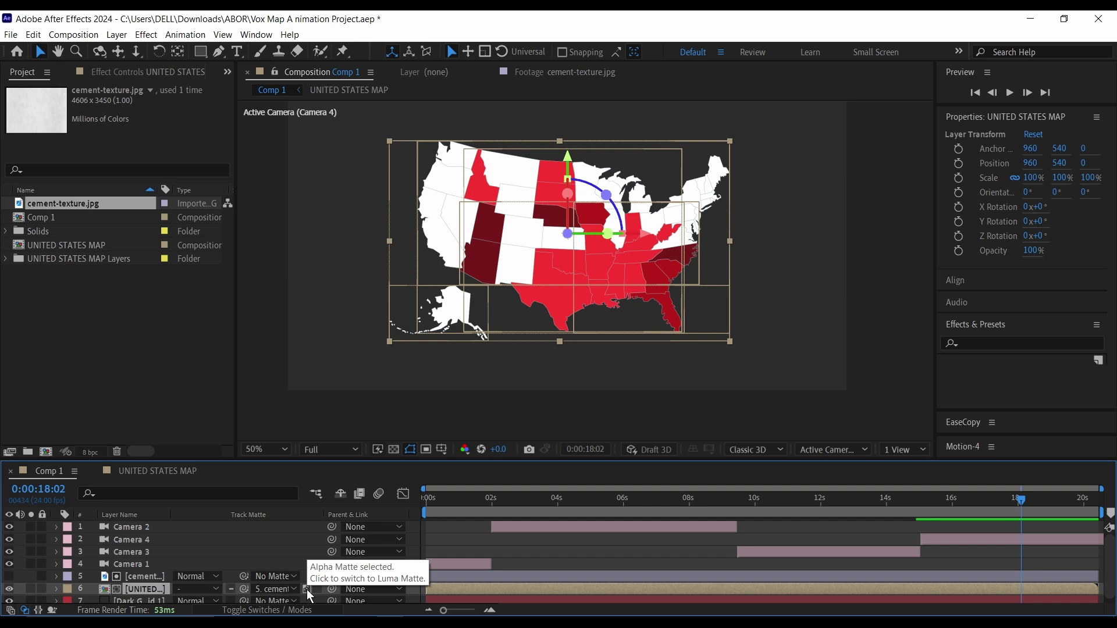
pyautogui.click(307, 588)
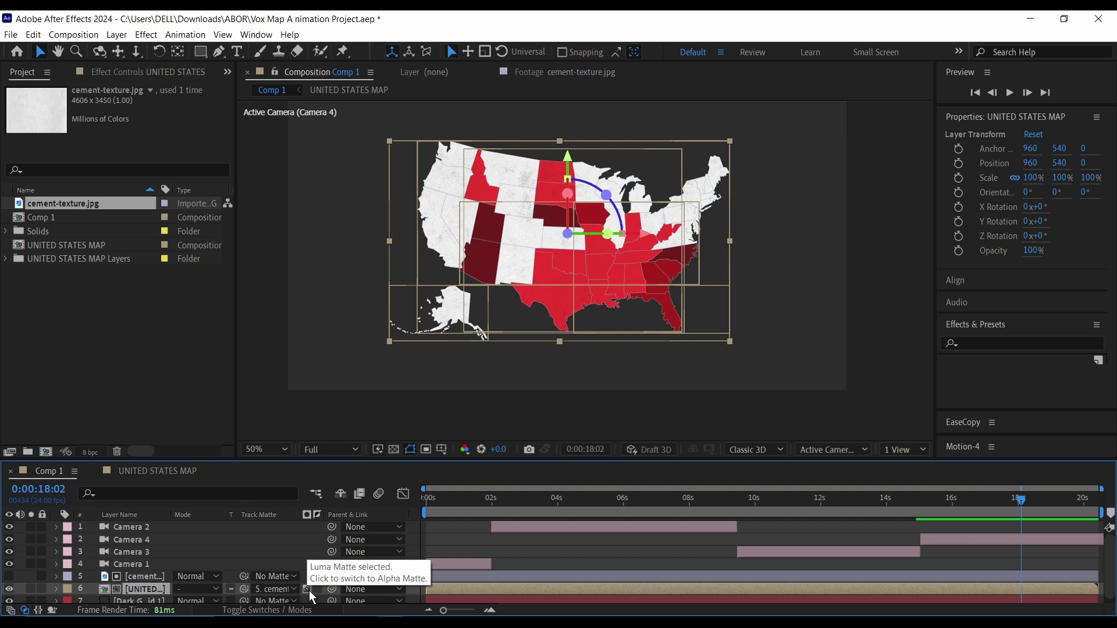
pyautogui.press('/')
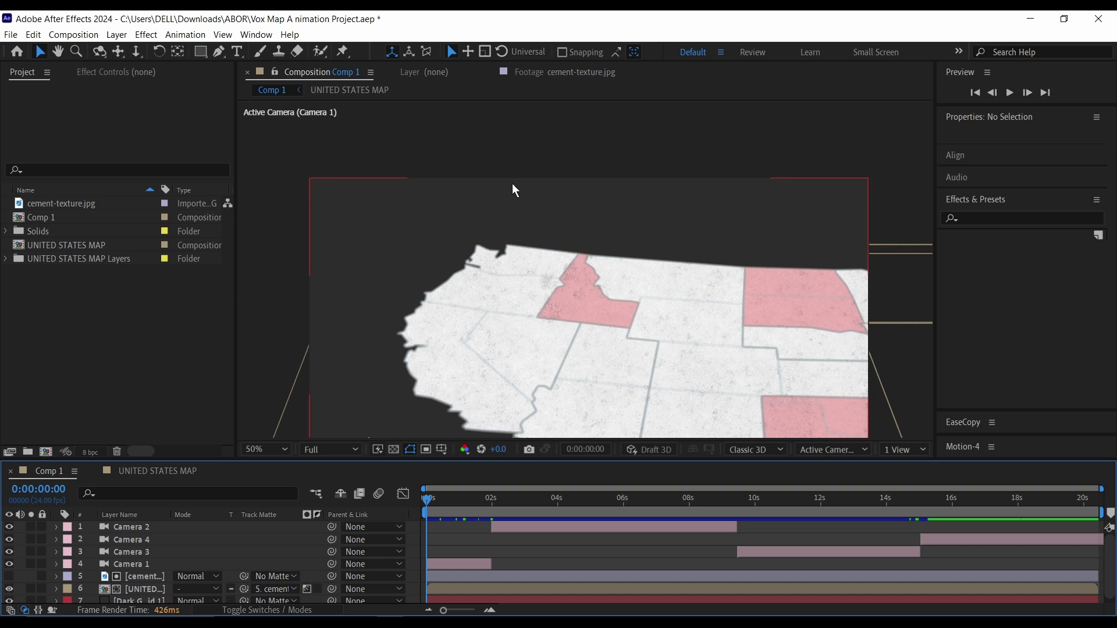
# Draw a small dark red 32 px square above the northwest of the map and centre its anchor point.
pyautogui.moveTo(200, 52); pyautogui.dragTo(269, 52)
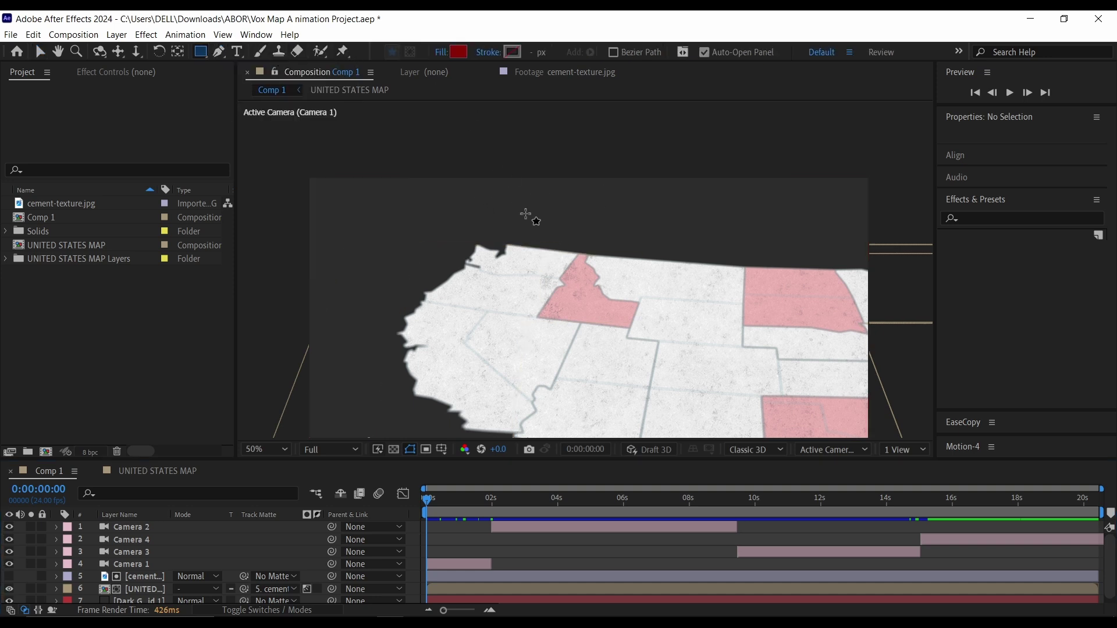
pyautogui.click(494, 191)
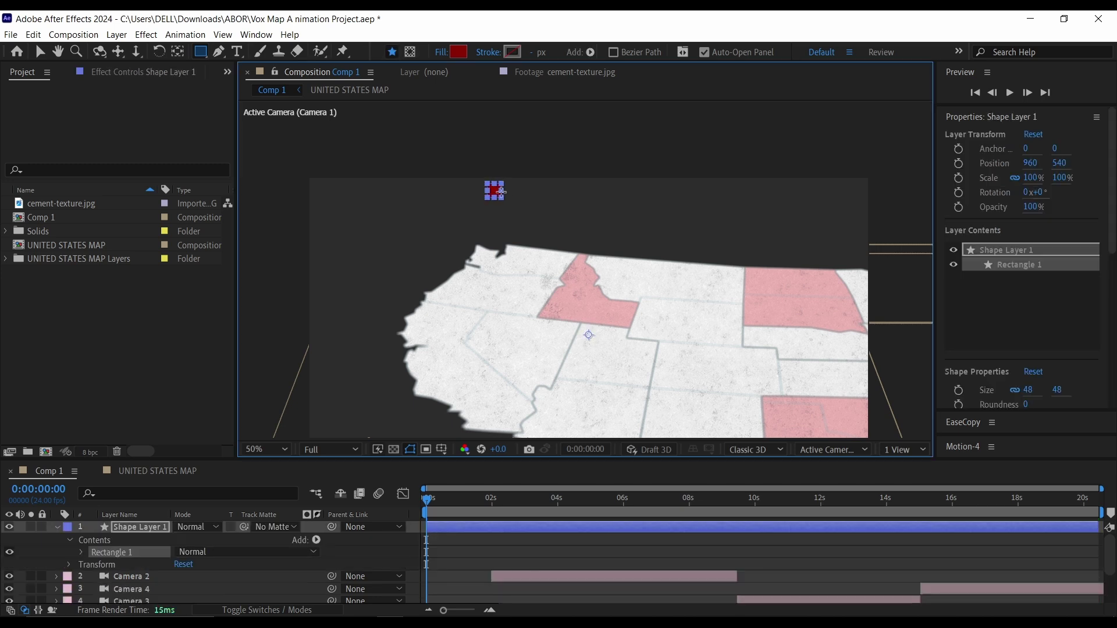
pyautogui.hotkey('ctrl', 'alt', 'Home')
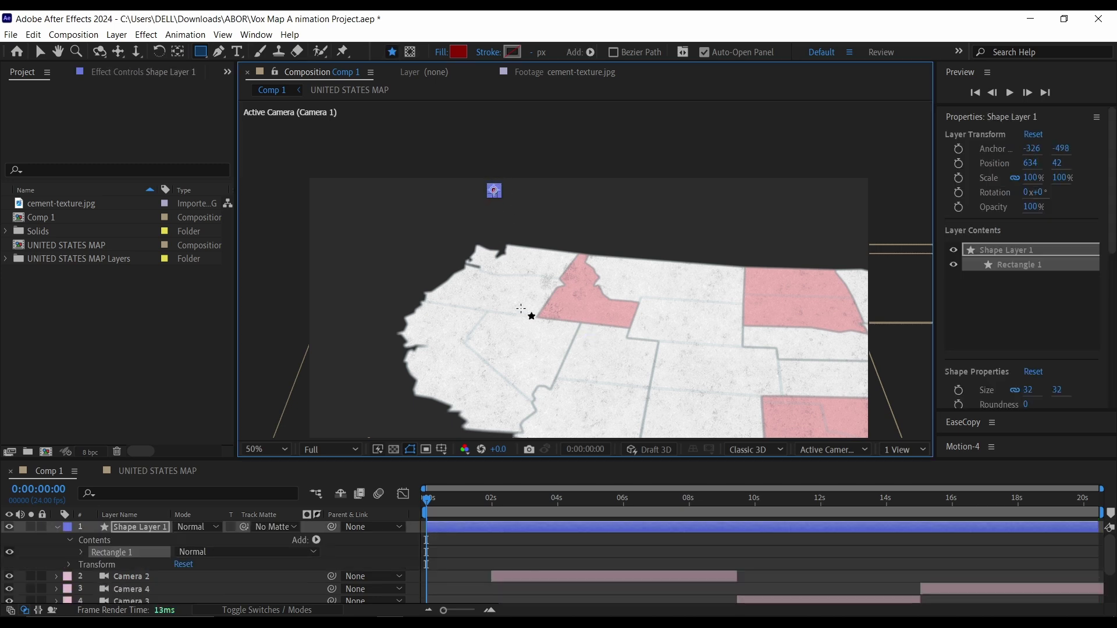
pyautogui.click(506, 546)
pyautogui.press('v')
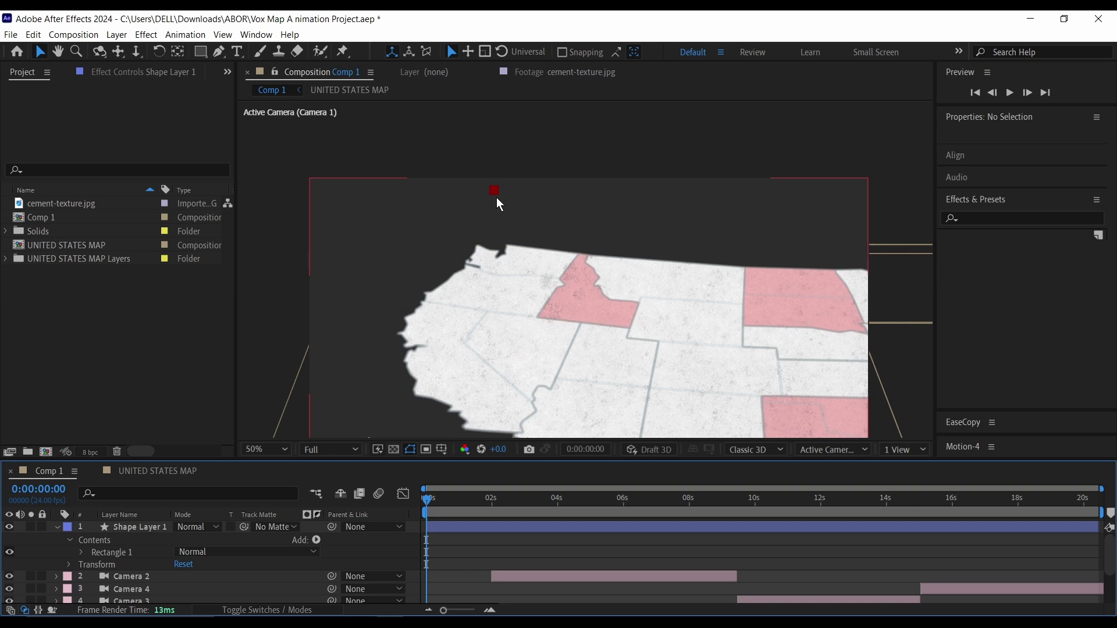
# Move the red square slightly down to position 628, 72 and scale it to 107%.
pyautogui.moveTo(499, 199); pyautogui.dragTo(496, 204)
pyautogui.press('s')
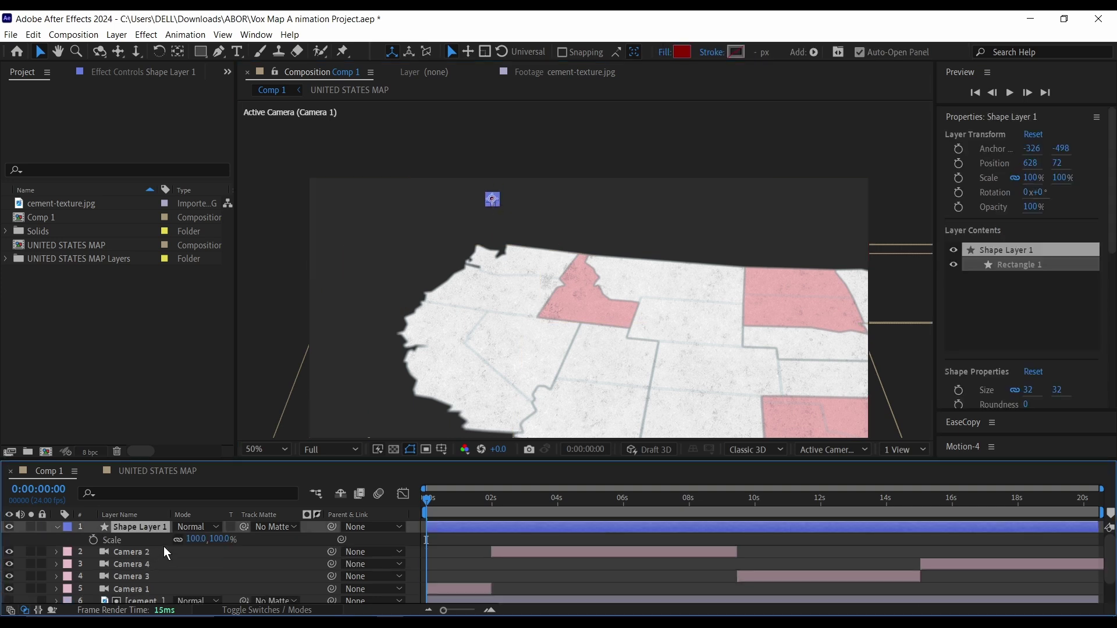
pyautogui.moveTo(197, 540); pyautogui.dragTo(201, 540)
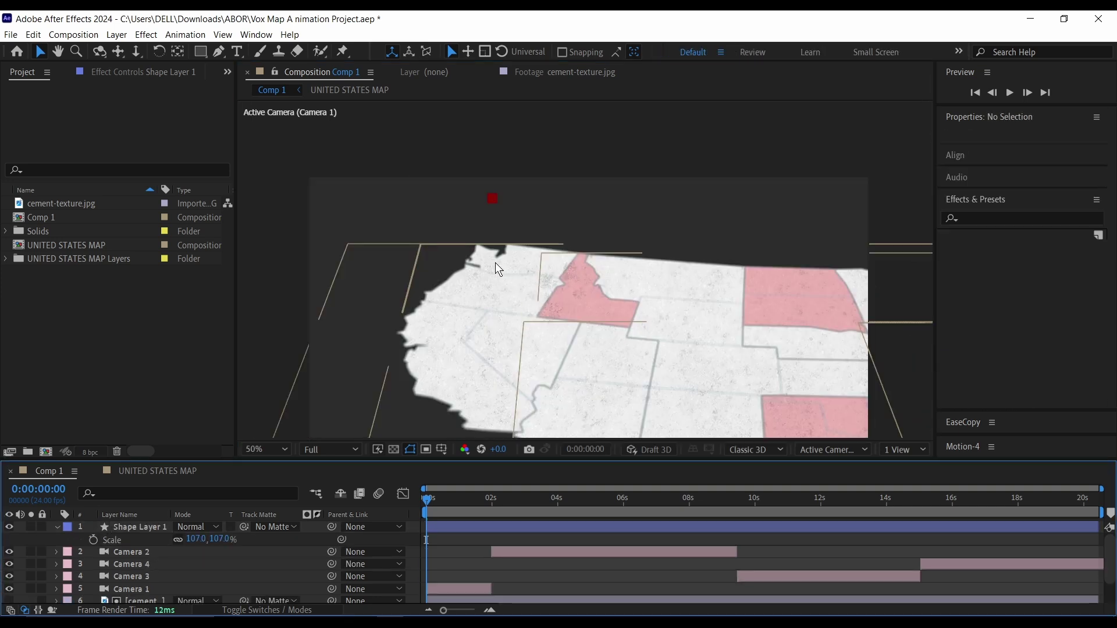
# Add the text "Full abortion ban" and align it just to the right of the red square.
pyautogui.scroll(2, 495, 263)
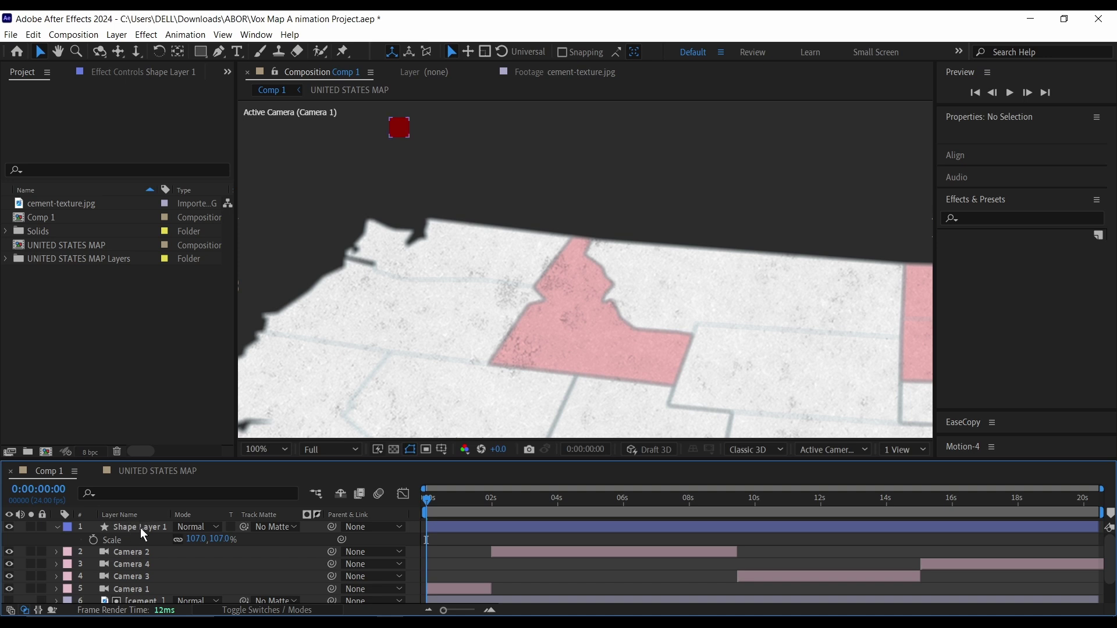
pyautogui.click(237, 51)
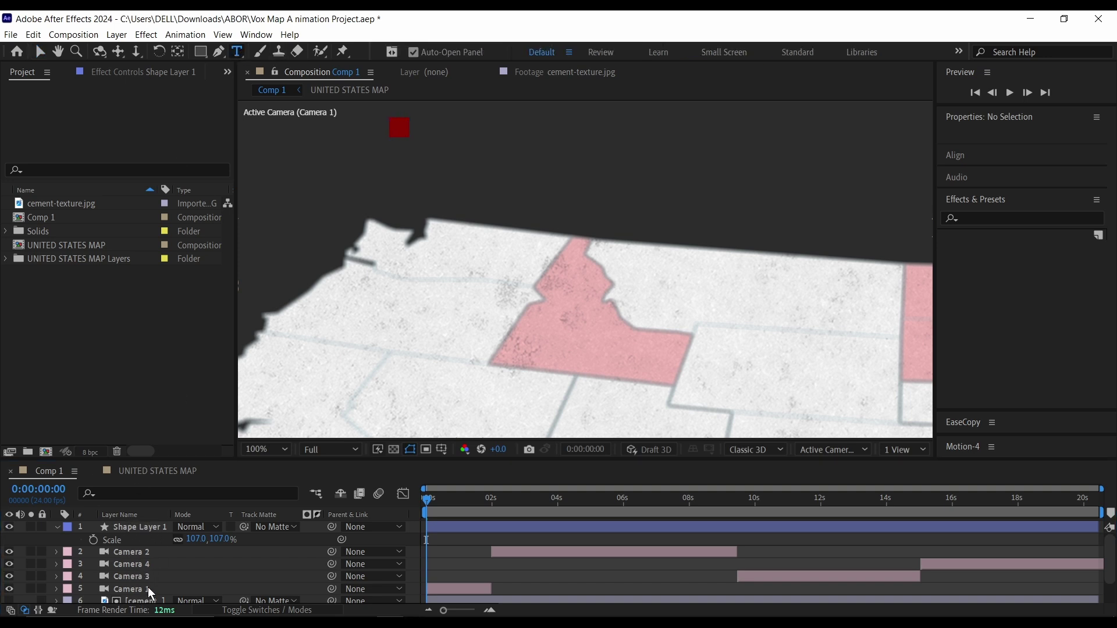
pyautogui.click(431, 130)
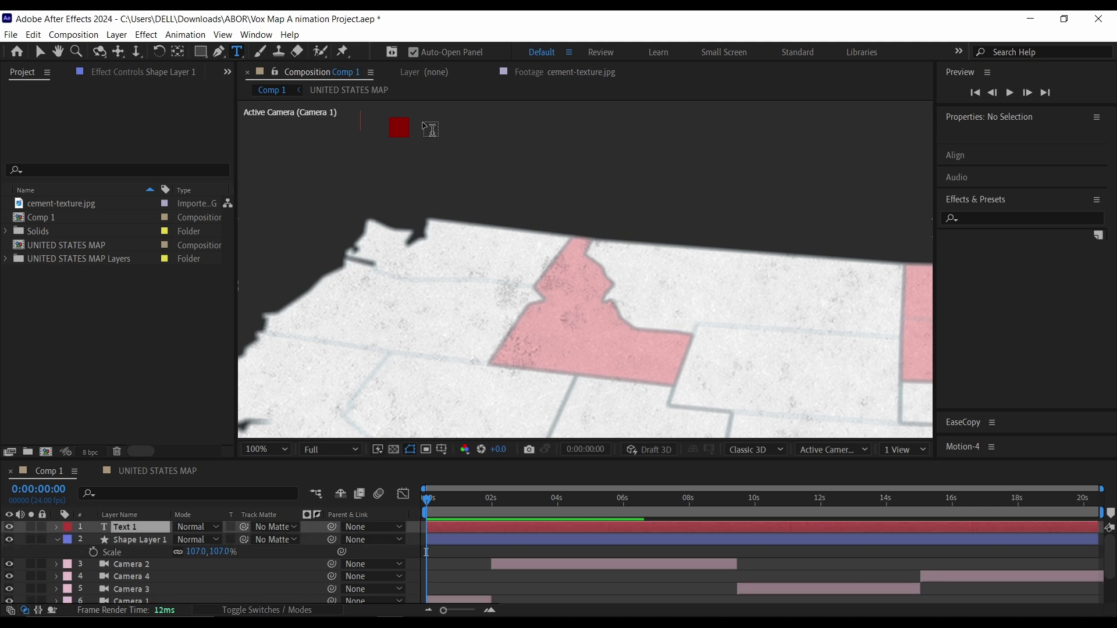
pyautogui.write('Full abortion ban')
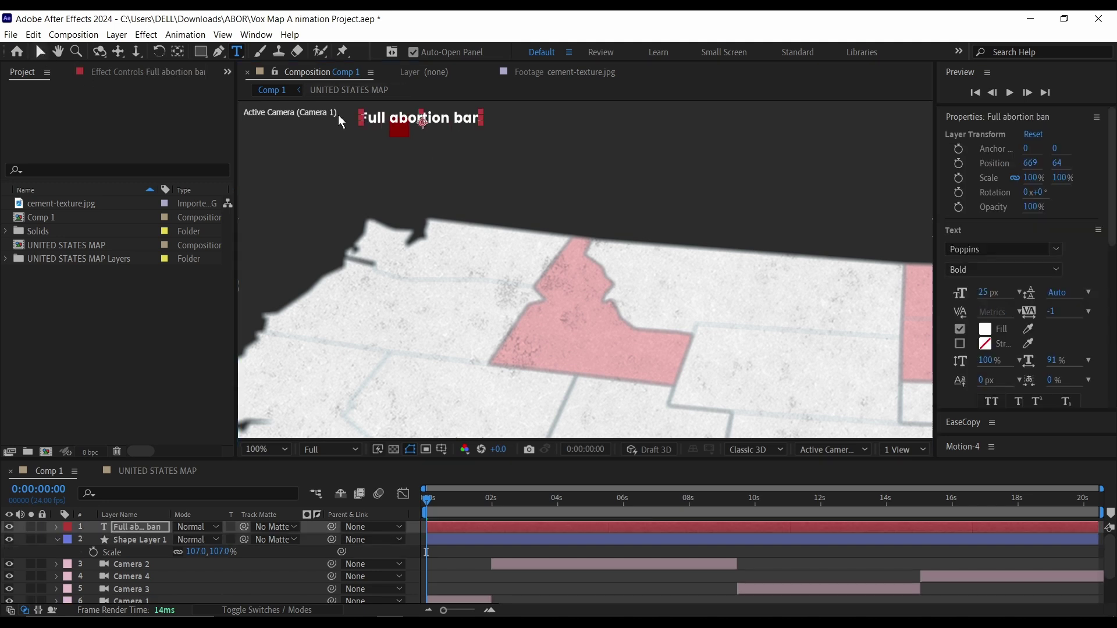
pyautogui.write('v')
pyautogui.moveTo(384, 126); pyautogui.dragTo(441, 135)
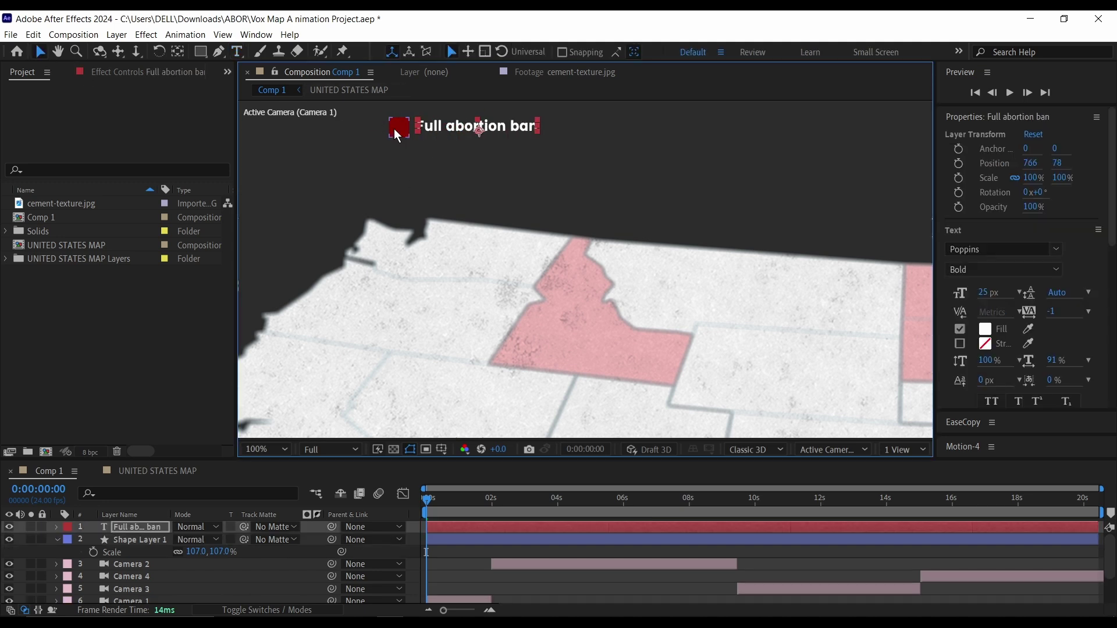
pyautogui.click(468, 141)
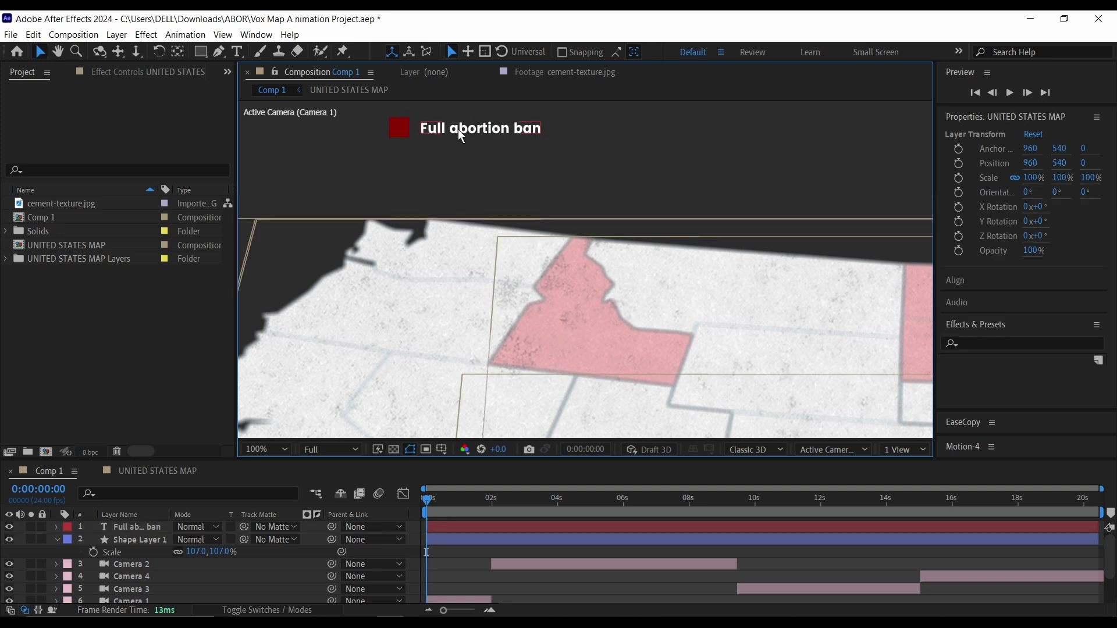
# Pre-compose the red square and the "Full abortion ban" text layer together.
pyautogui.click(141, 538)
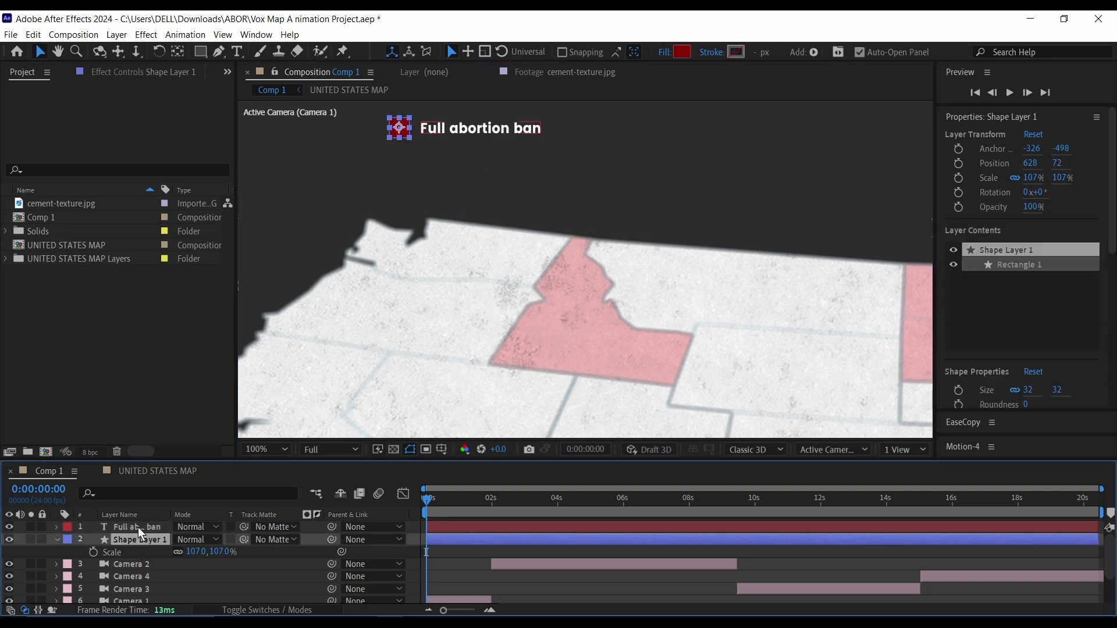
pyautogui.keyDown('ctrl'); pyautogui.click(138, 528); pyautogui.keyUp('ctrl')
pyautogui.rightClick(138, 528)
pyautogui.click(181, 444)
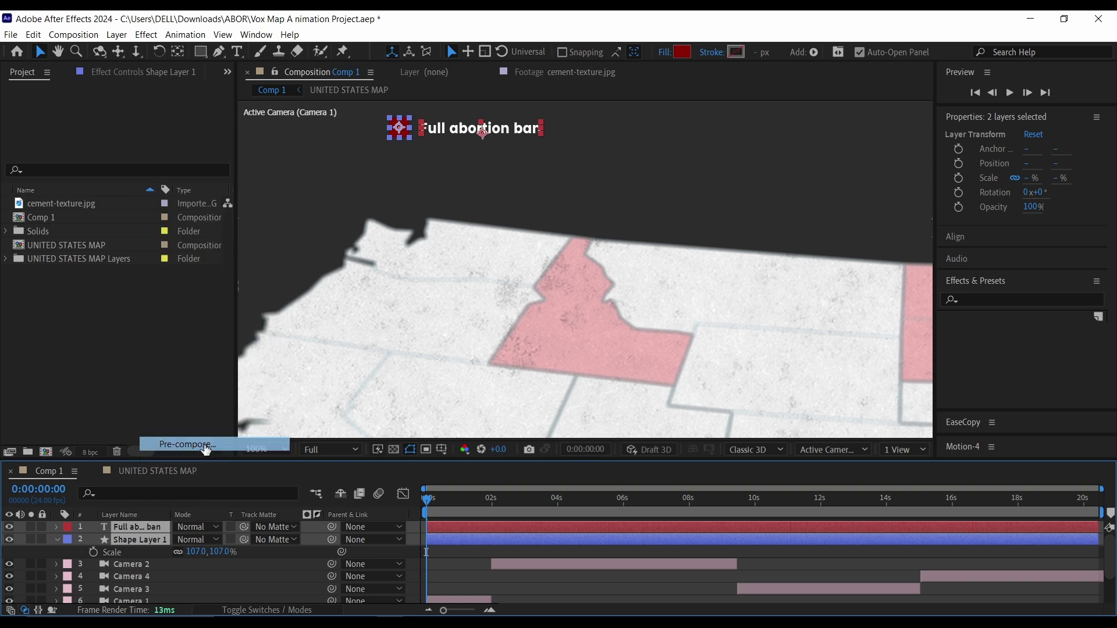
pyautogui.click(595, 415)
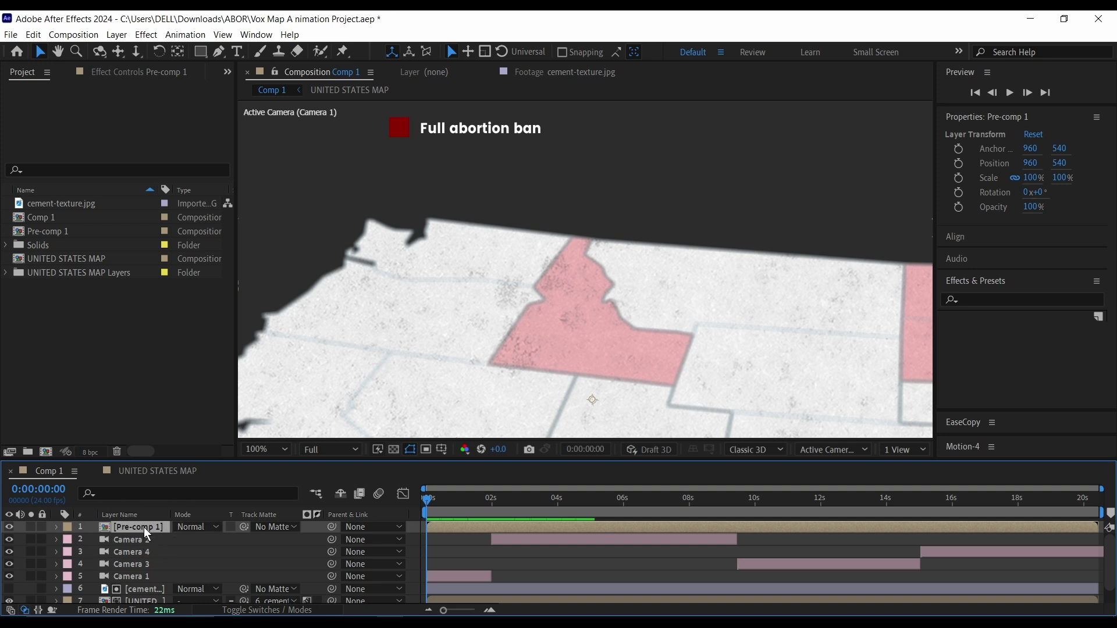
# Duplicate Pre-comp 1 as Pre-comp 2, place the copy at the top of Comp 1 and shift it to position 1253, 540.
pyautogui.click(59, 236)
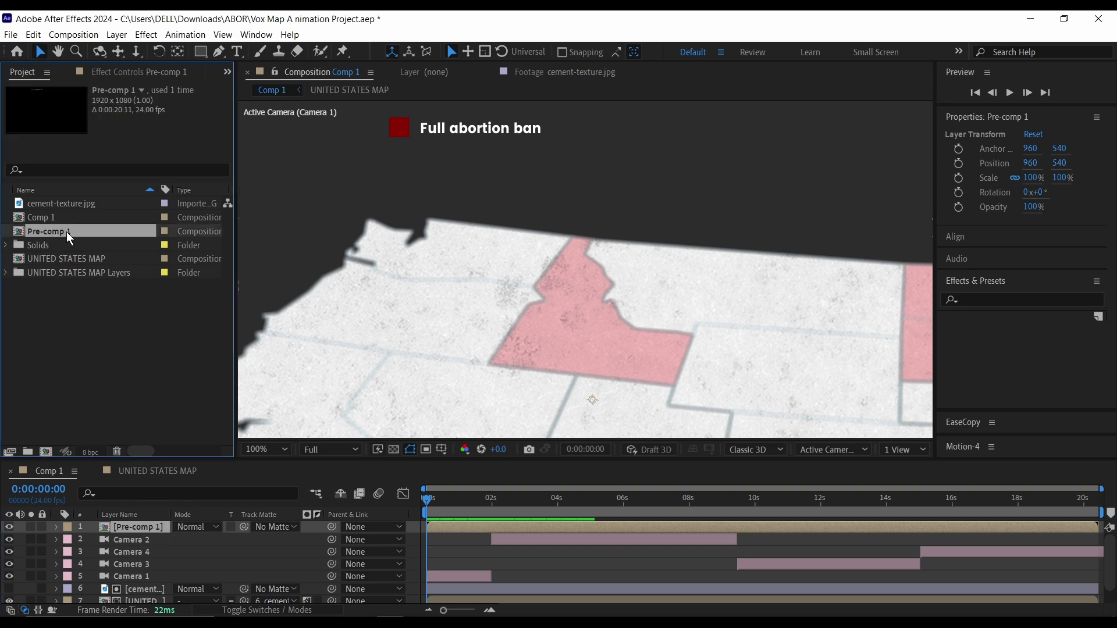
pyautogui.hotkey('ctrl', 'd')
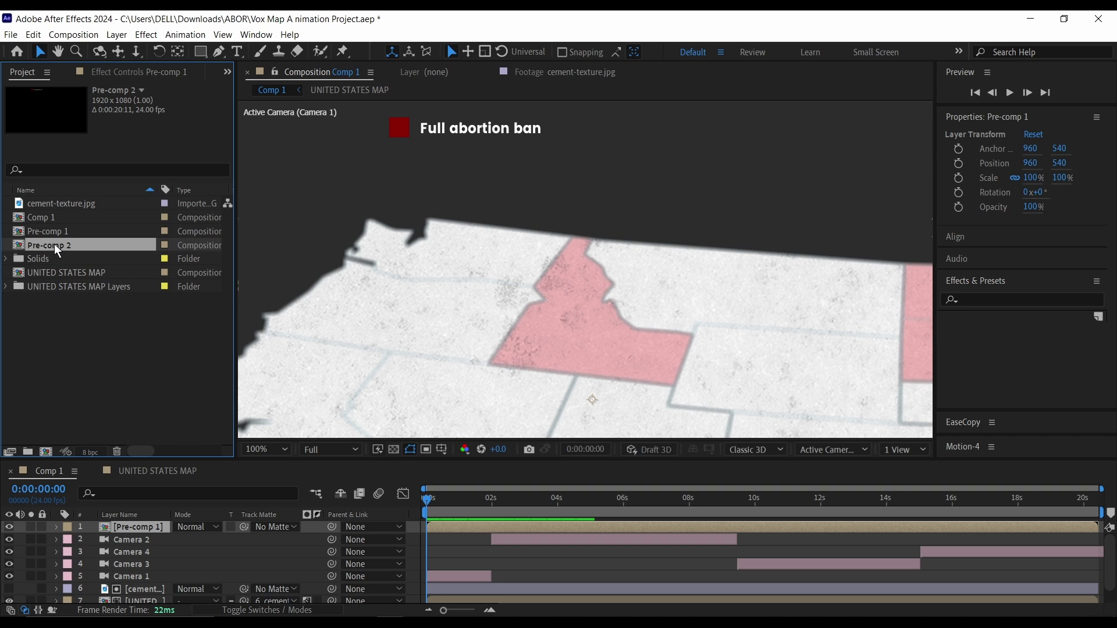
pyautogui.moveTo(54, 243); pyautogui.dragTo(91, 531)
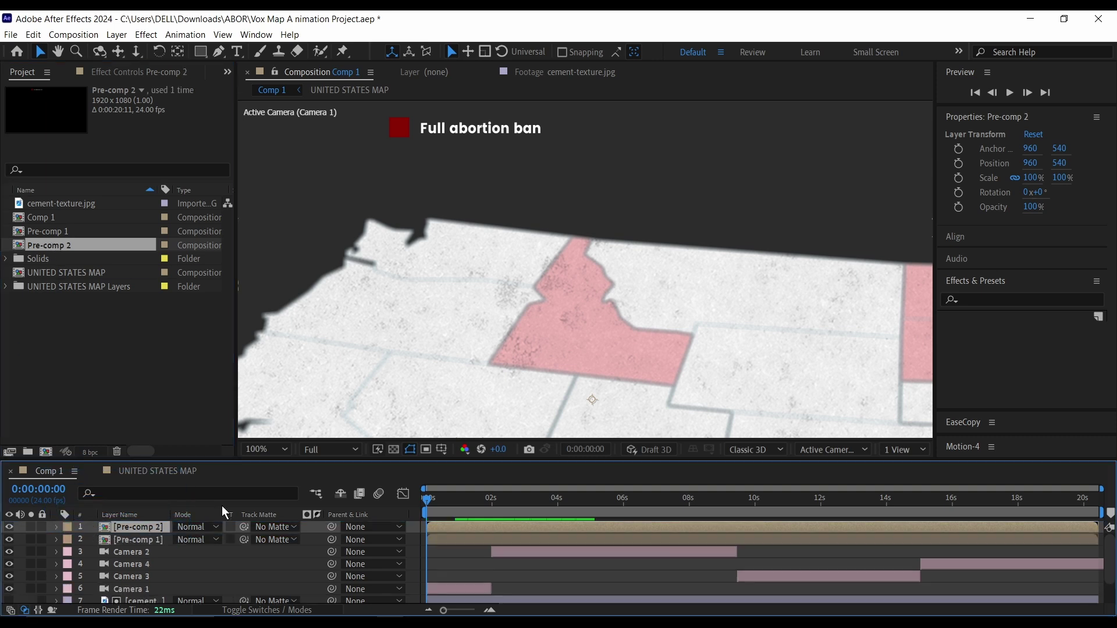
pyautogui.press('p')
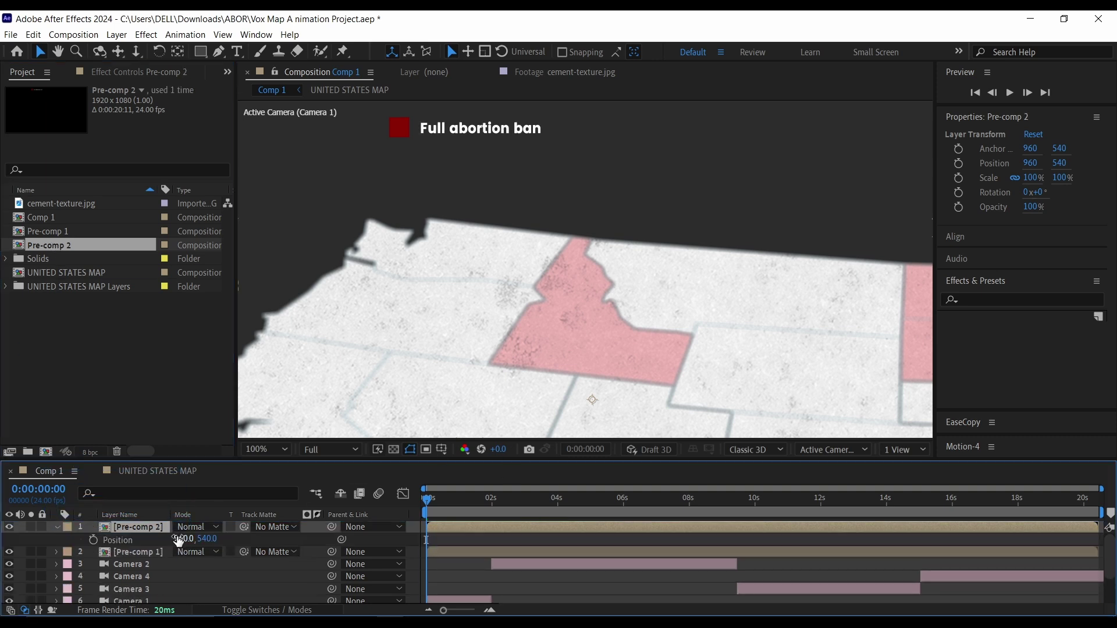
pyautogui.moveTo(183, 539); pyautogui.dragTo(321, 554)
# Inside Pre-comp 2, replace the legend text with "6 - week ban", keeping the square's dark red fill 8B0404.
pyautogui.doubleClick(117, 526)
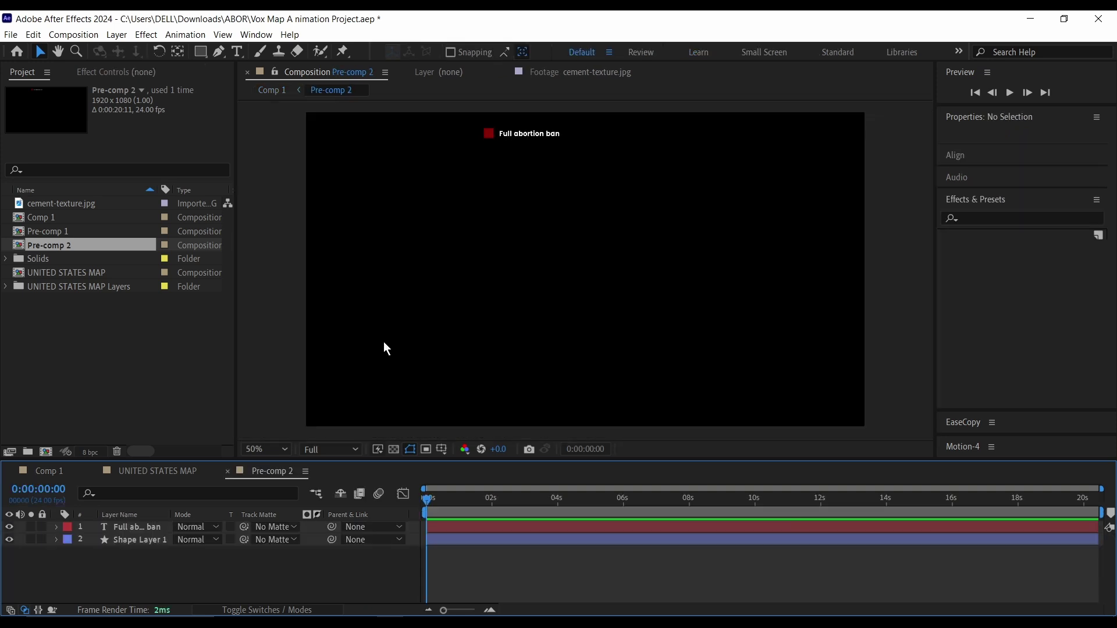
pyautogui.click(427, 320)
pyautogui.click(136, 540)
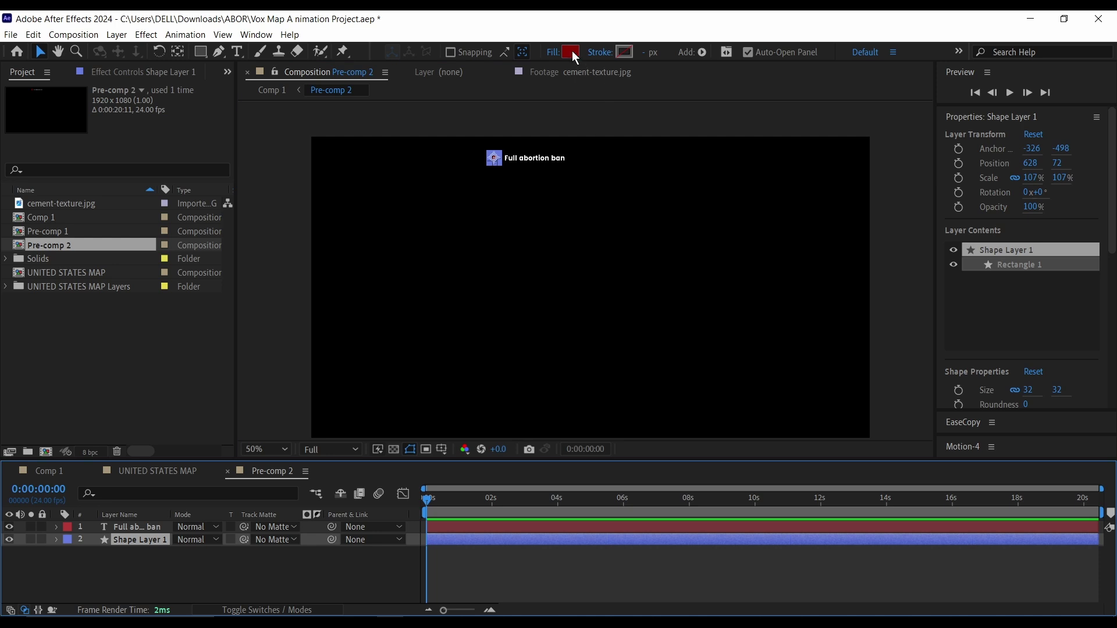
pyautogui.click(572, 52)
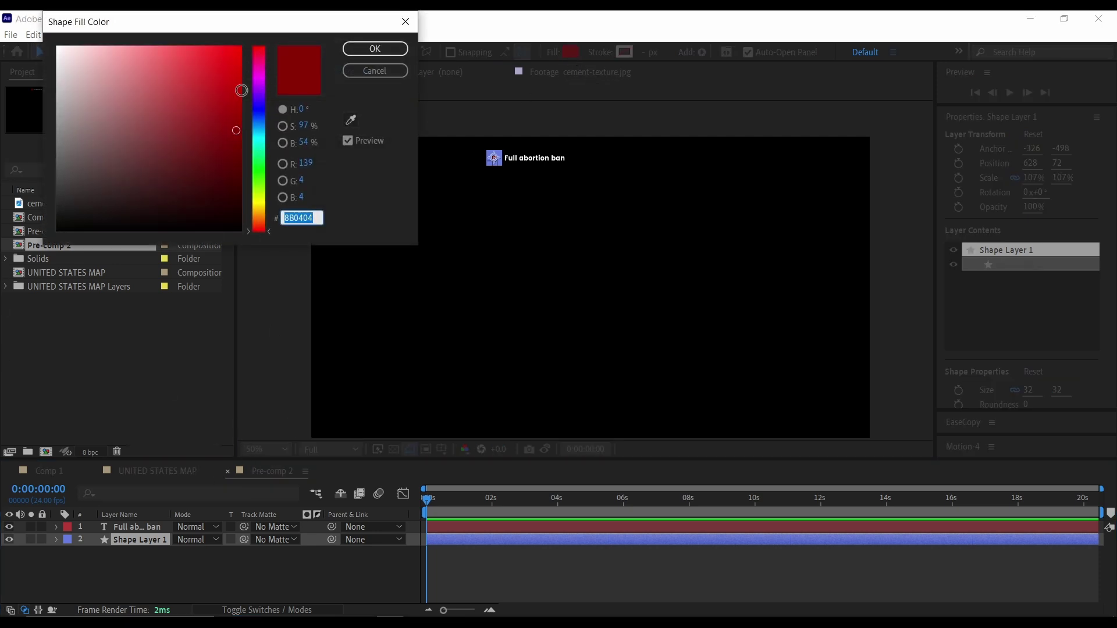
pyautogui.click(365, 51)
pyautogui.doubleClick(145, 527)
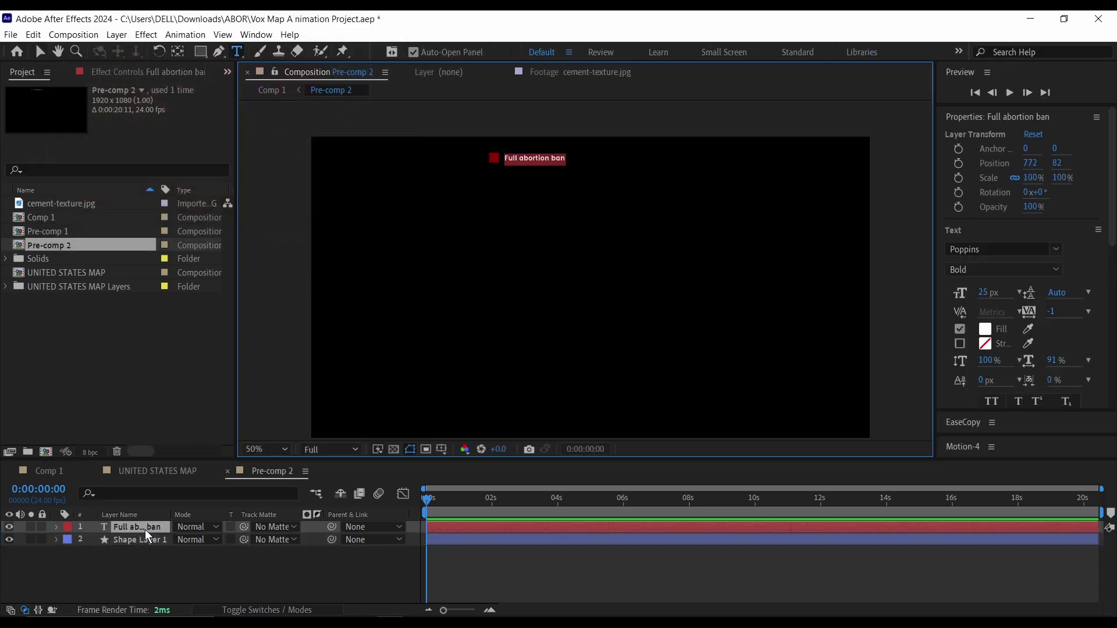
pyautogui.write('6')
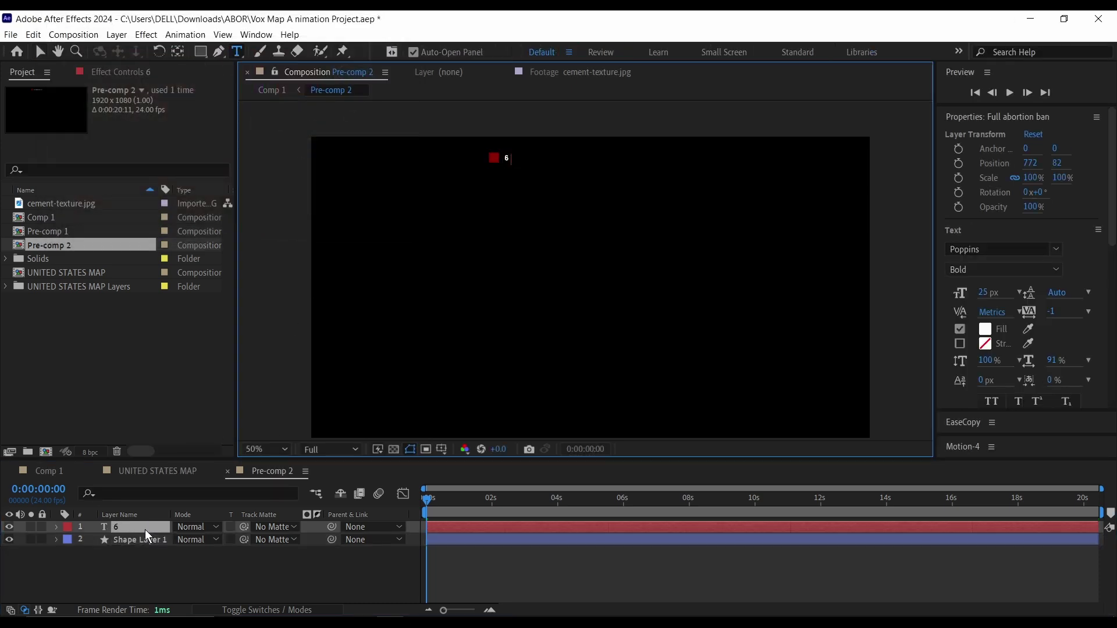
pyautogui.write(' - week ban')
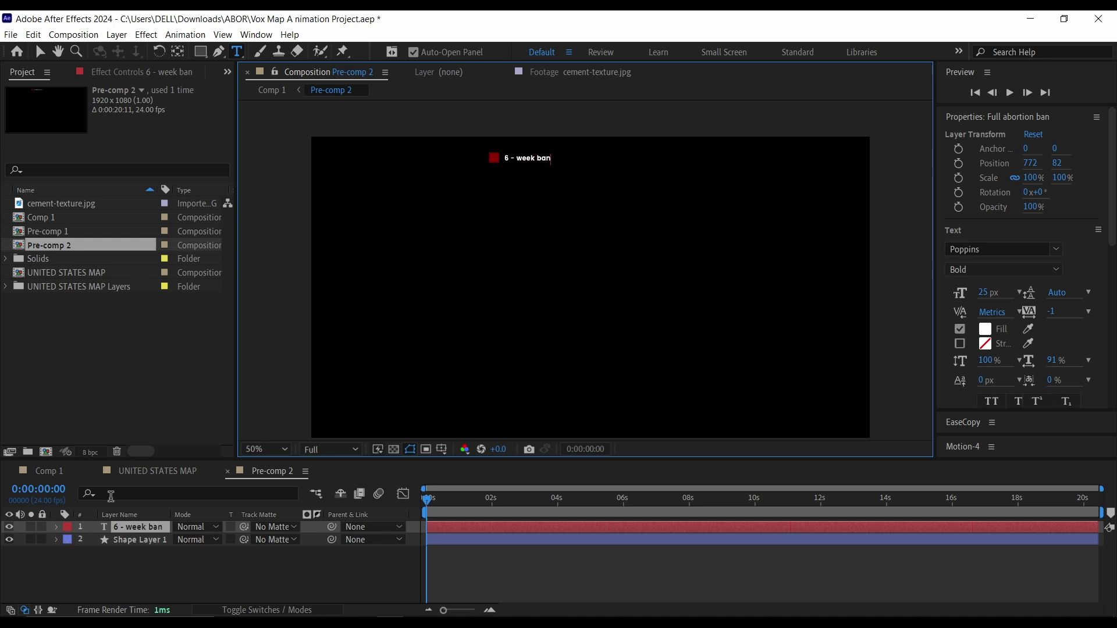
# Recolour the "Full abortion ban" square inside Pre-comp 1 to bright red and return to Comp 1.
pyautogui.click(44, 471)
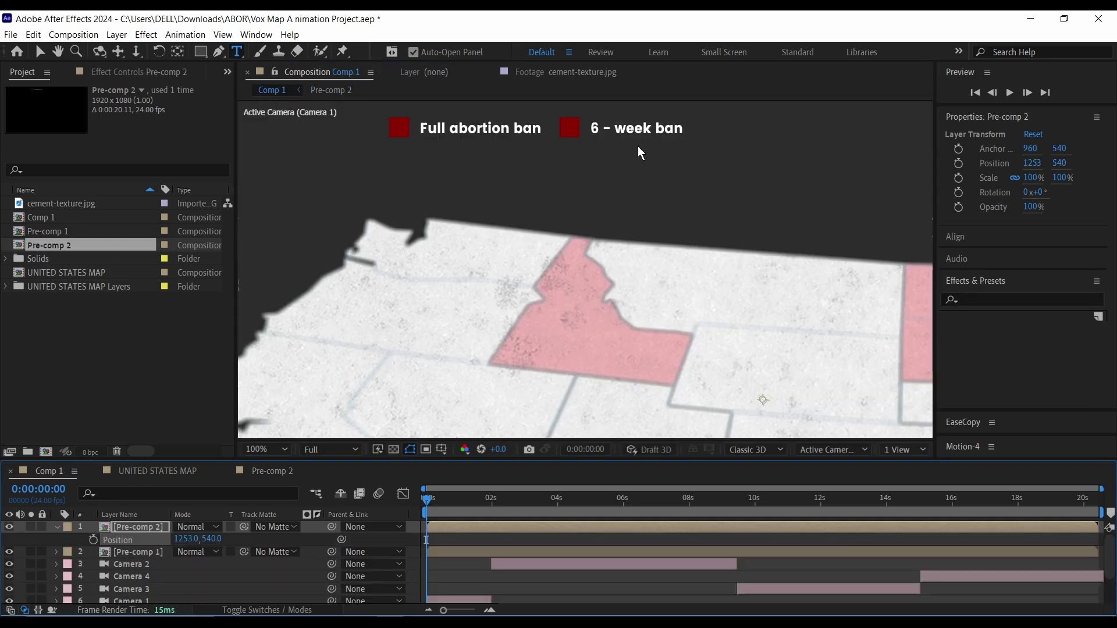
pyautogui.doubleClick(135, 553)
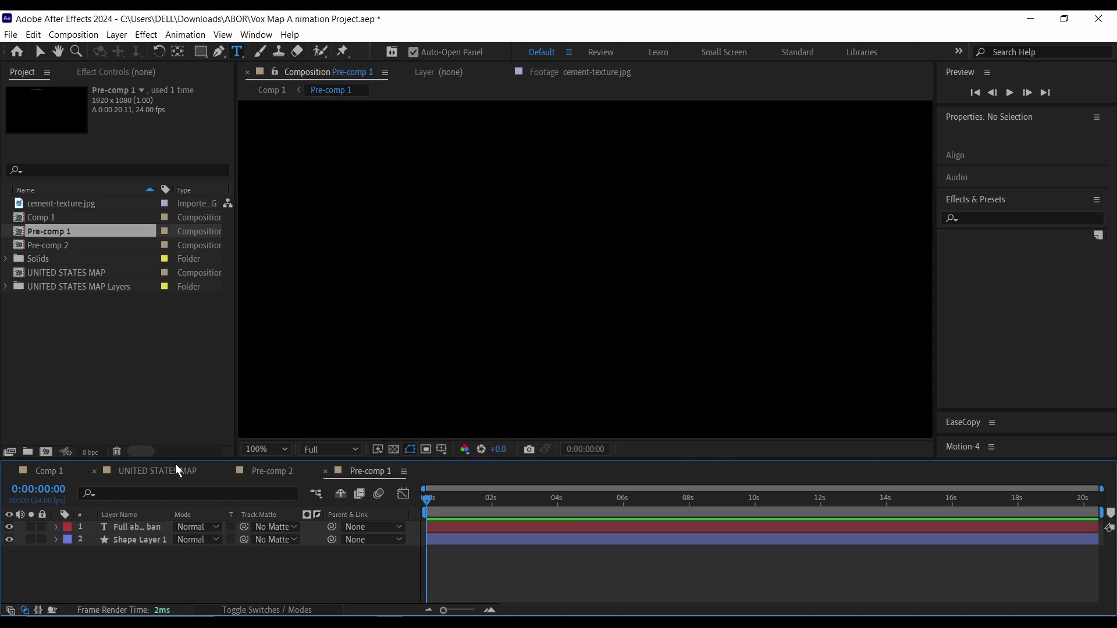
pyautogui.press('v')
pyautogui.click(44, 471)
# Pre-compose Pre-comp 1 and Pre-comp 2 together as Pre-comp 3, moving all attributes into the new composition.
pyautogui.click(57, 527)
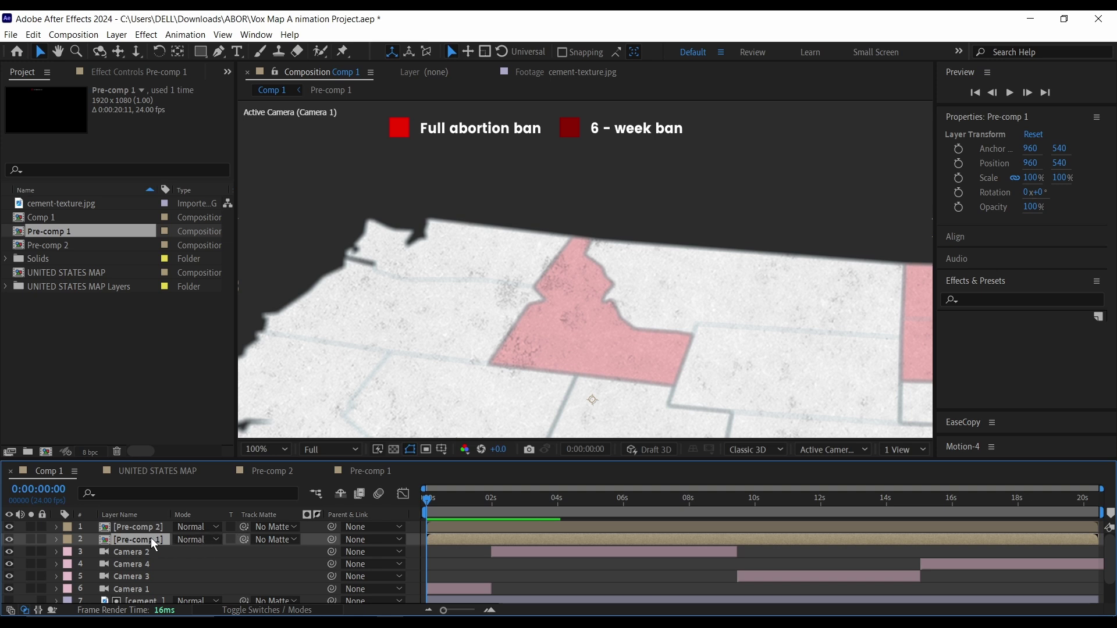
pyautogui.keyDown('shift'); pyautogui.click(139, 526); pyautogui.keyUp('shift')
pyautogui.rightClick(138, 526)
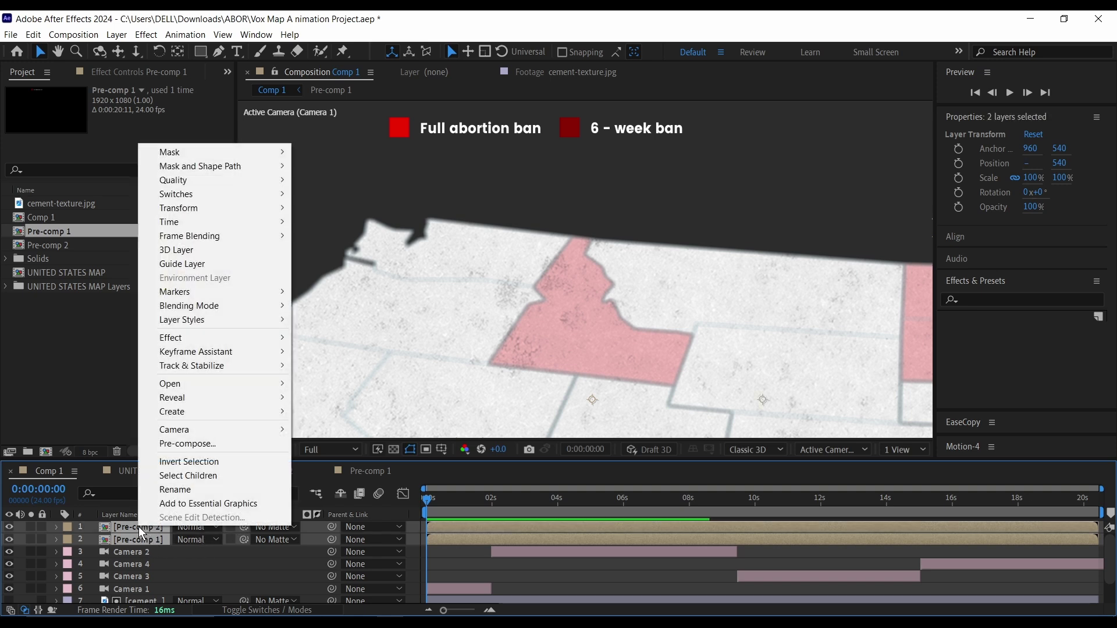
pyautogui.click(194, 448)
pyautogui.click(600, 412)
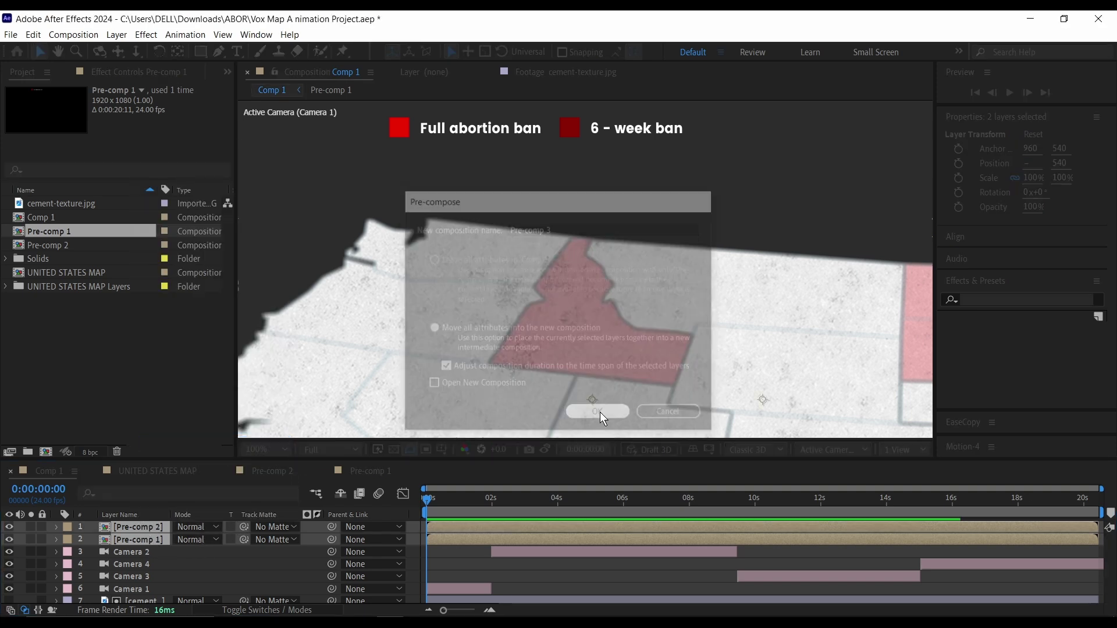
pyautogui.scroll(-2, 371, 259)
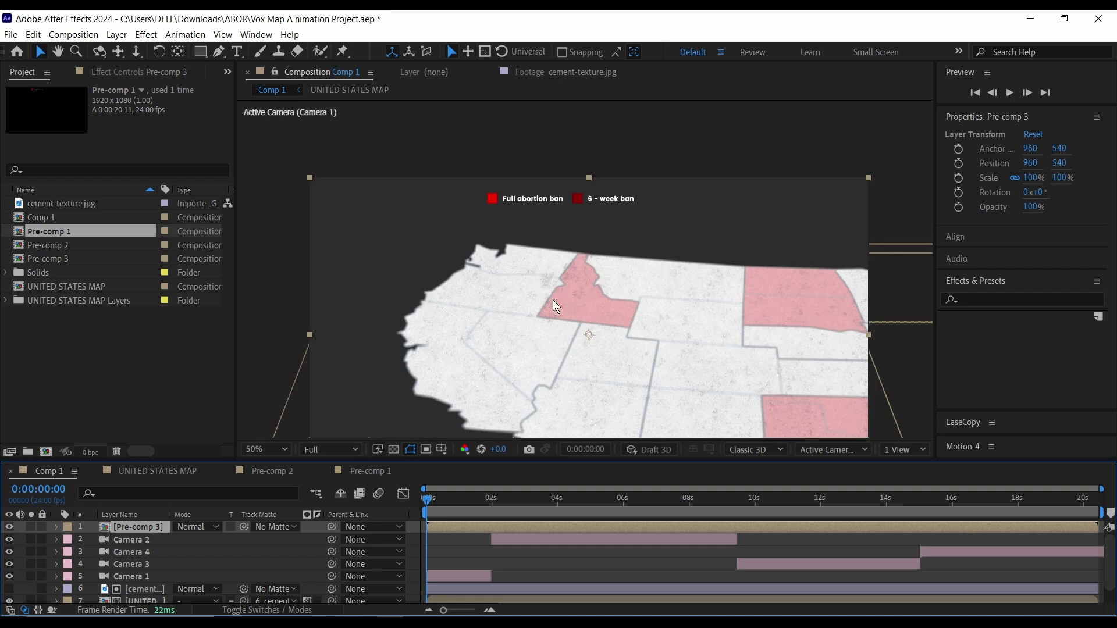
# At 0:00:06:10, draw a rectangular mask around the "6 - week ban" label on Pre-comp 3 and set its mode to Subtract.
pyautogui.moveTo(428, 498); pyautogui.dragTo(641, 502)
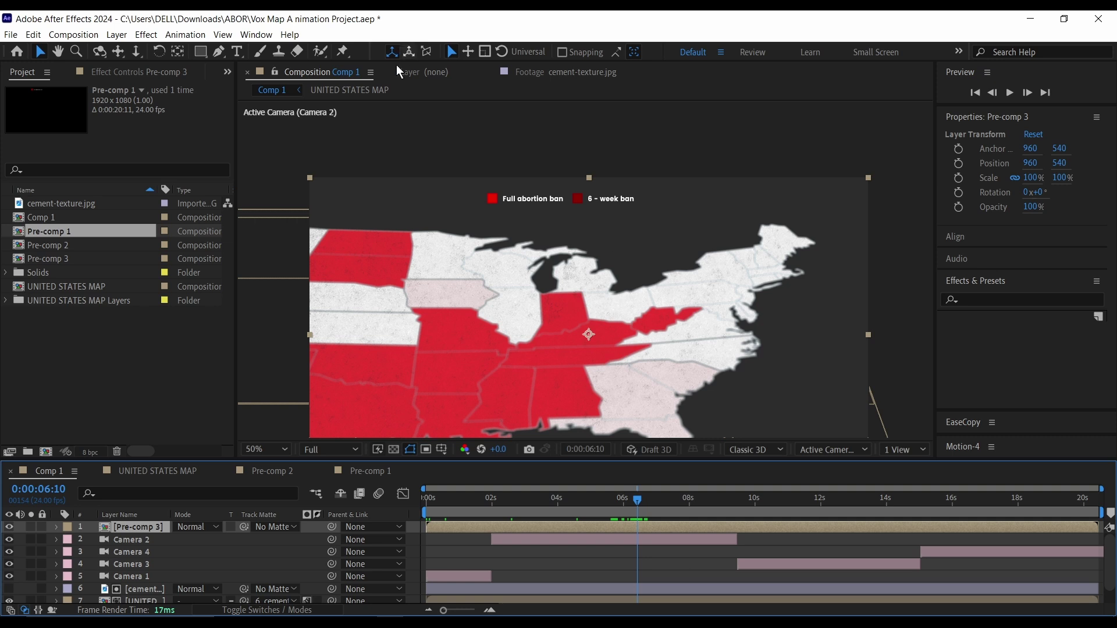
pyautogui.click(201, 51)
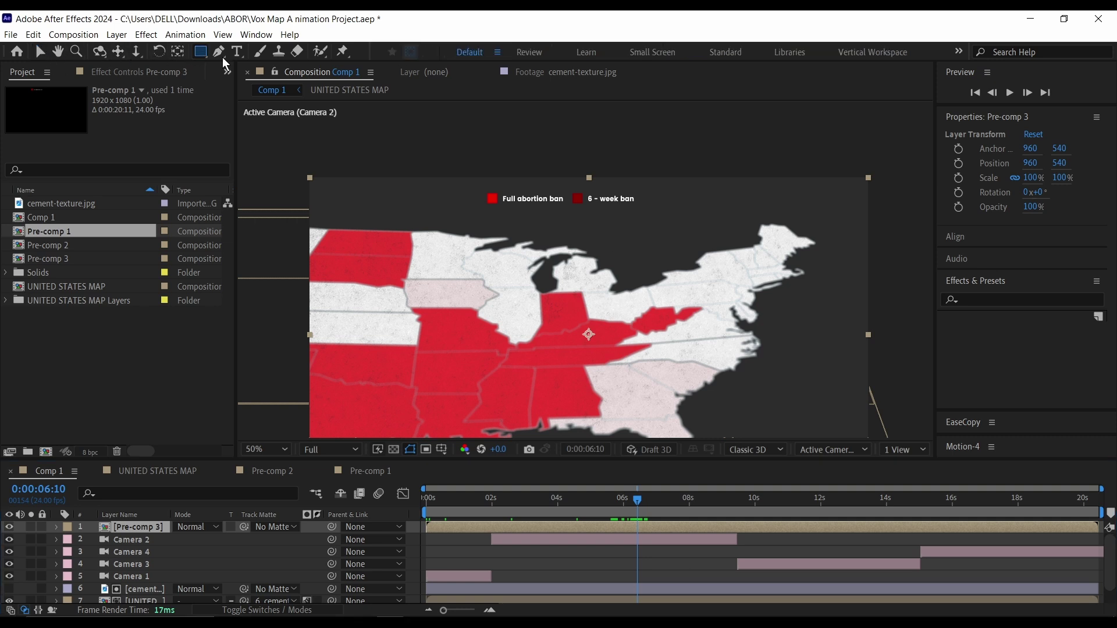
pyautogui.moveTo(567, 177)
pyautogui.mouseDown()
pyautogui.moveTo(617, 213)
pyautogui.moveTo(664, 225)
pyautogui.mouseUp()
pyautogui.click(215, 552)
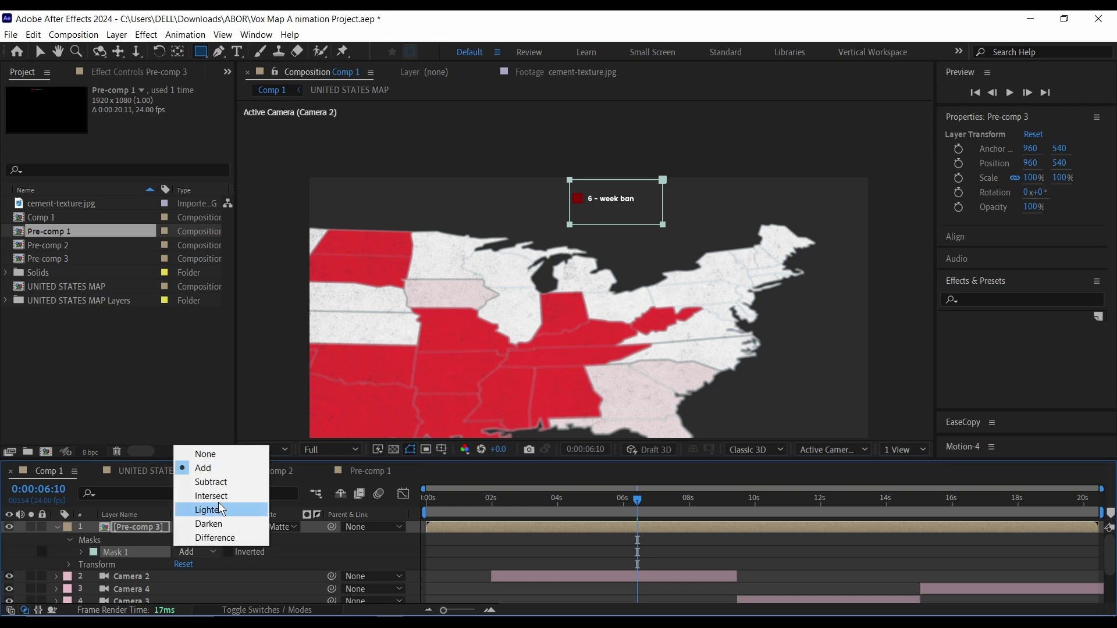
pyautogui.click(201, 481)
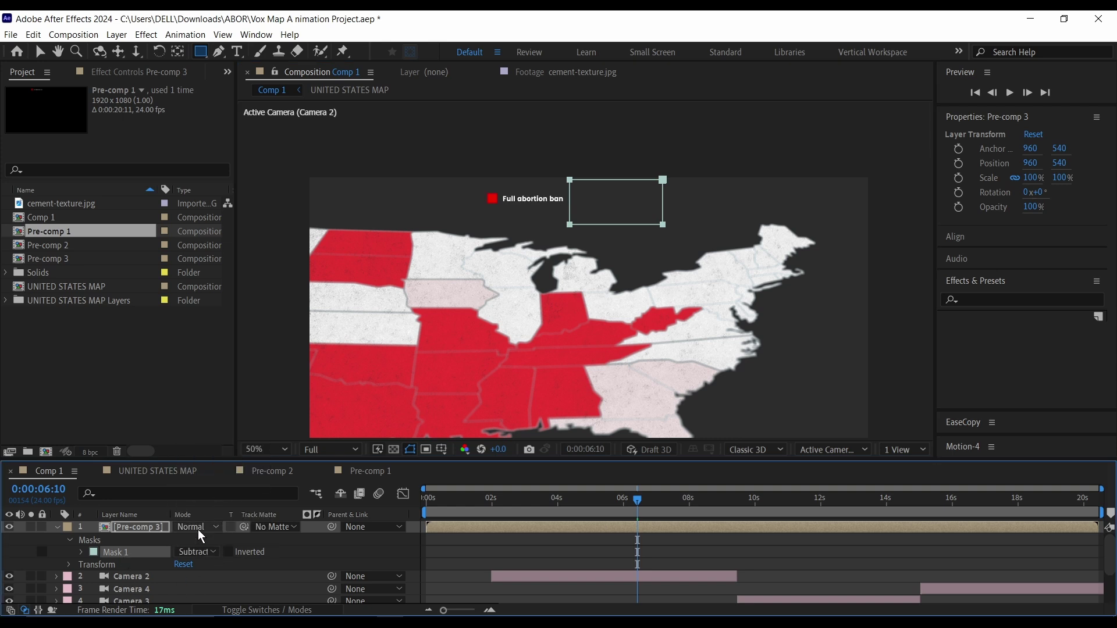
# Add starting keyframes for Pre-comp 3's Position and Mask Path at 0:00:06:10.
pyautogui.click(132, 528)
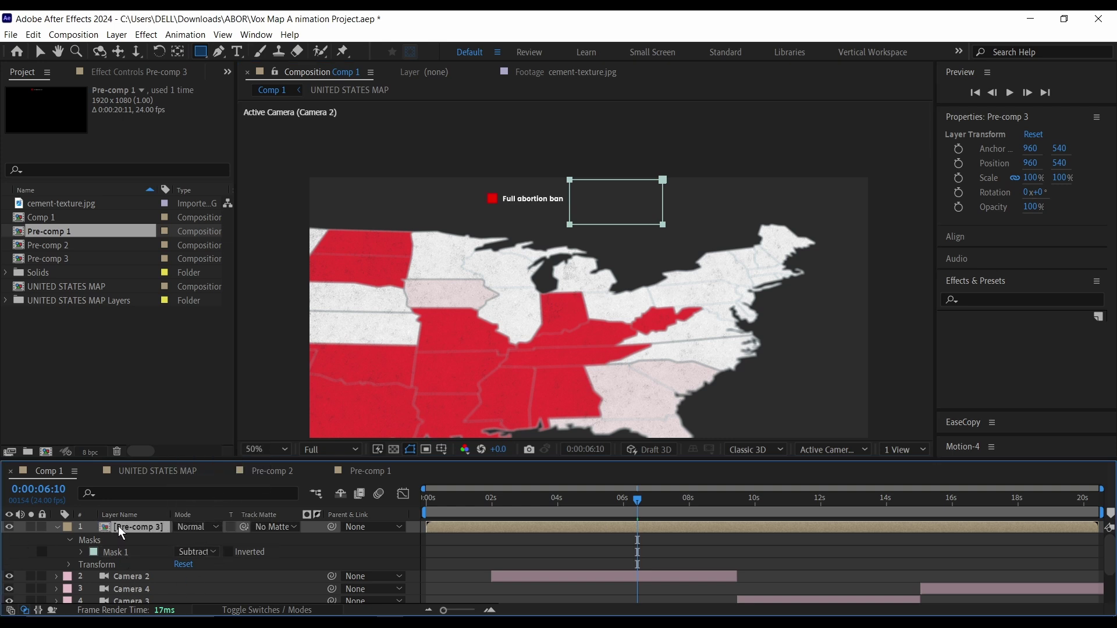
pyautogui.press('p')
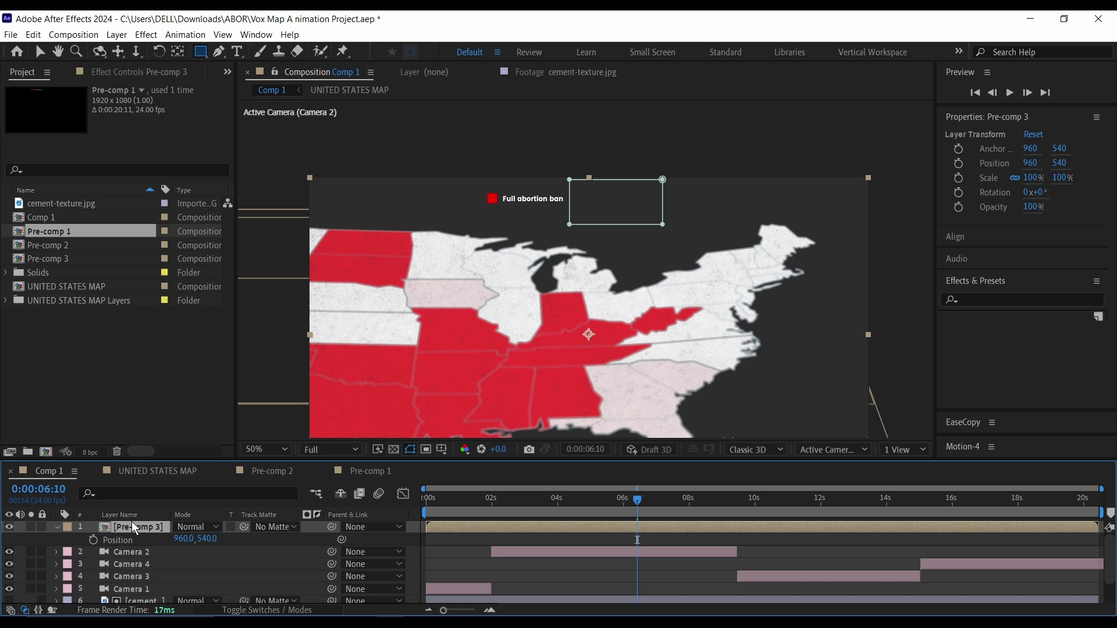
pyautogui.hotkey('shift', 'm')
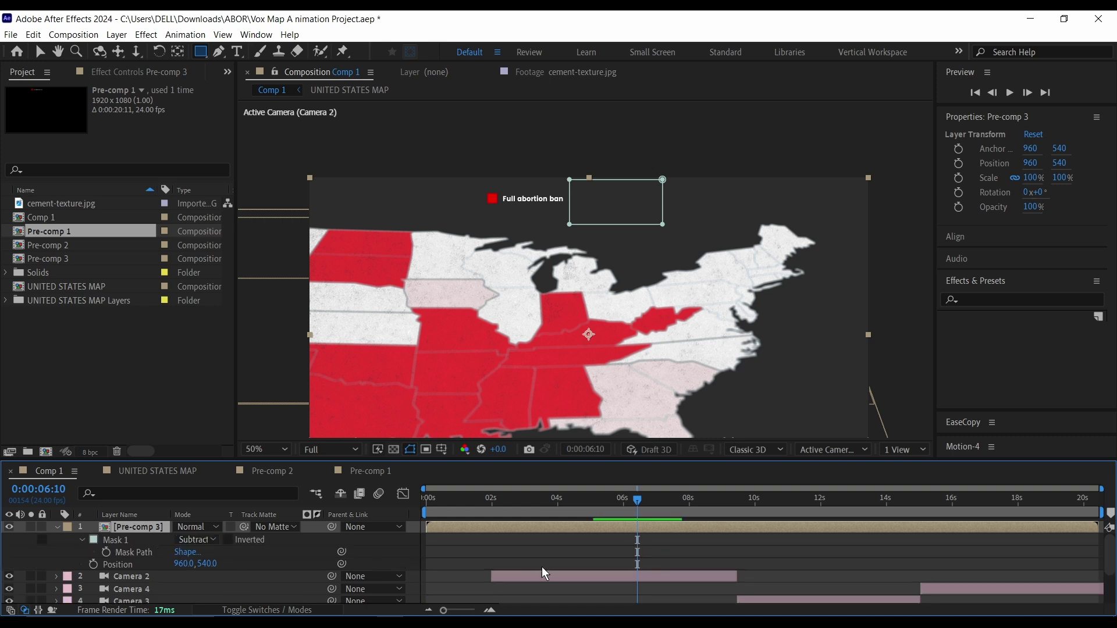
pyautogui.click(93, 564)
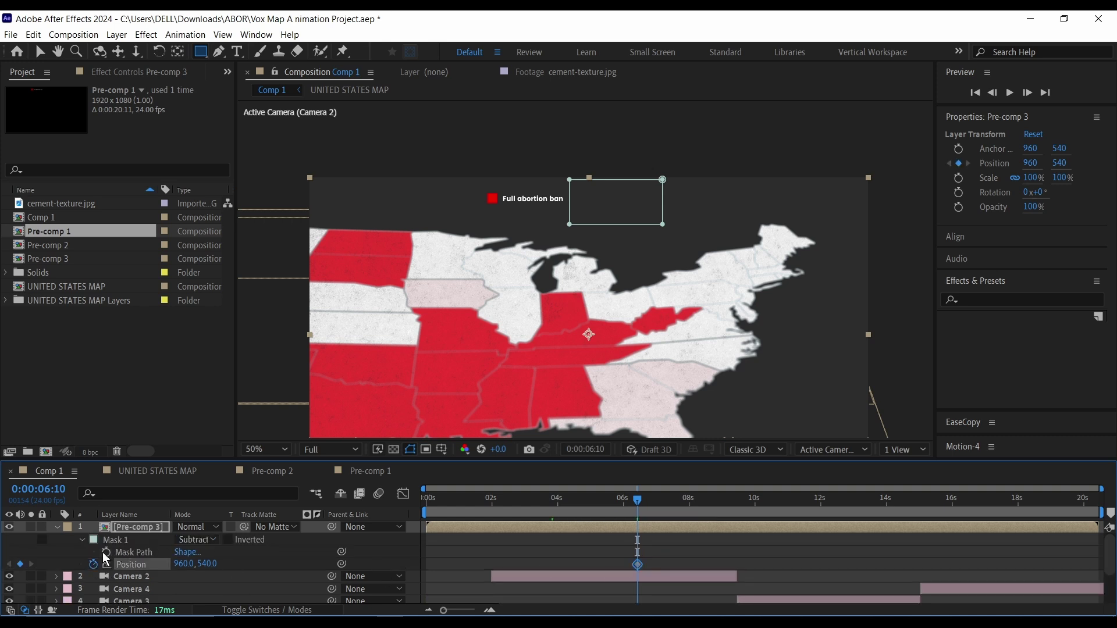
pyautogui.click(107, 552)
# At 0:00:07:14, move Pre-comp 3 to position 810, 540 and shift its mask right, clear of the "6 - week ban" label.
pyautogui.moveTo(637, 501); pyautogui.dragTo(677, 510)
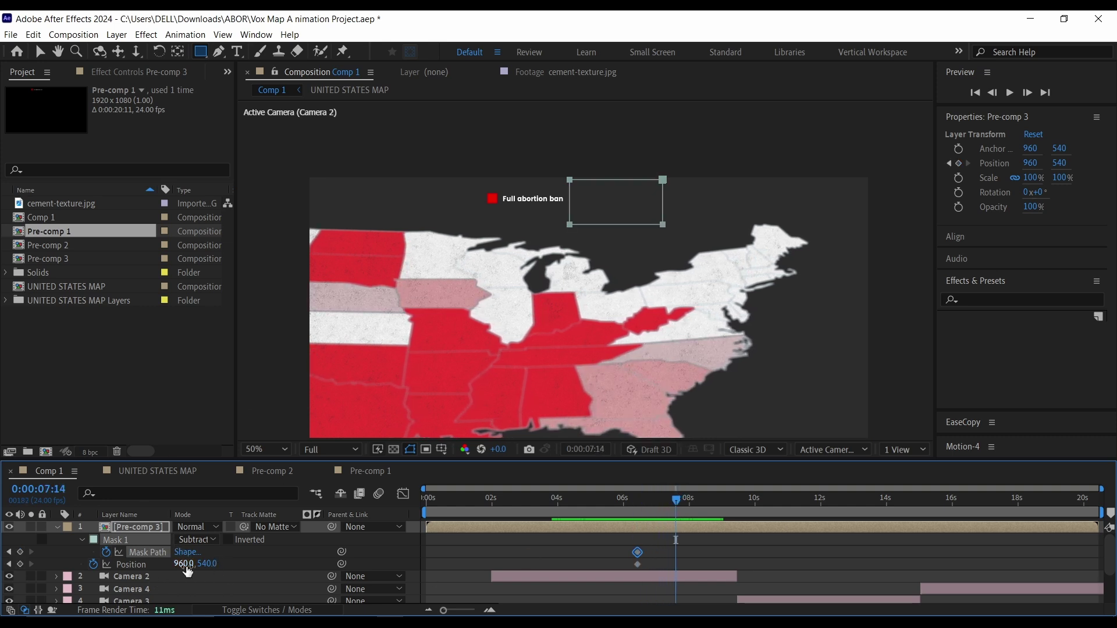
pyautogui.moveTo(179, 564); pyautogui.dragTo(72, 565)
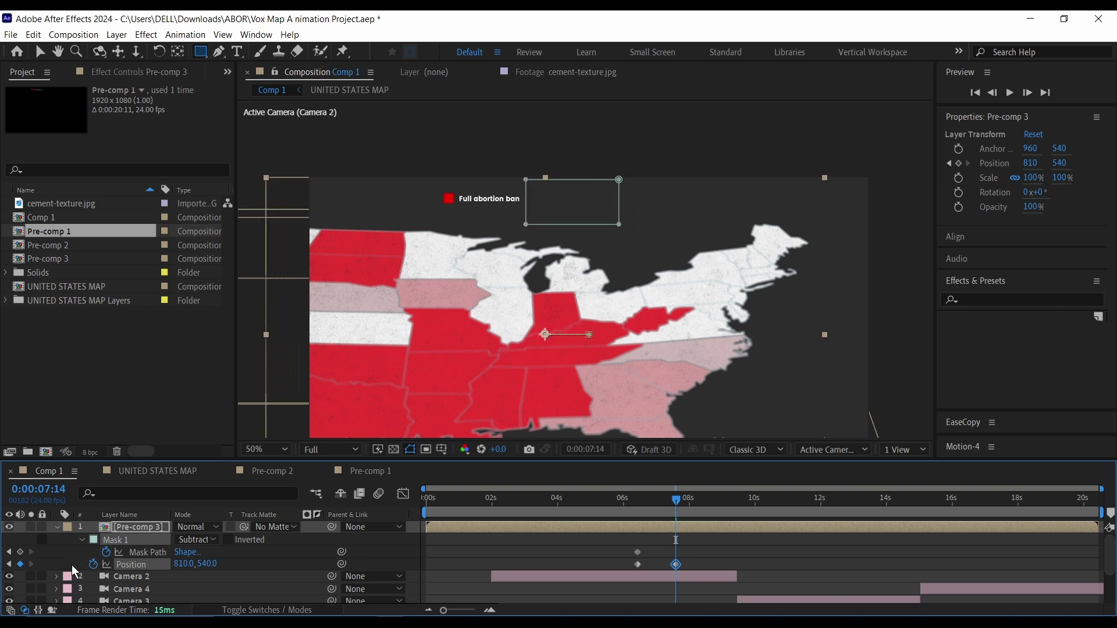
pyautogui.click(140, 552)
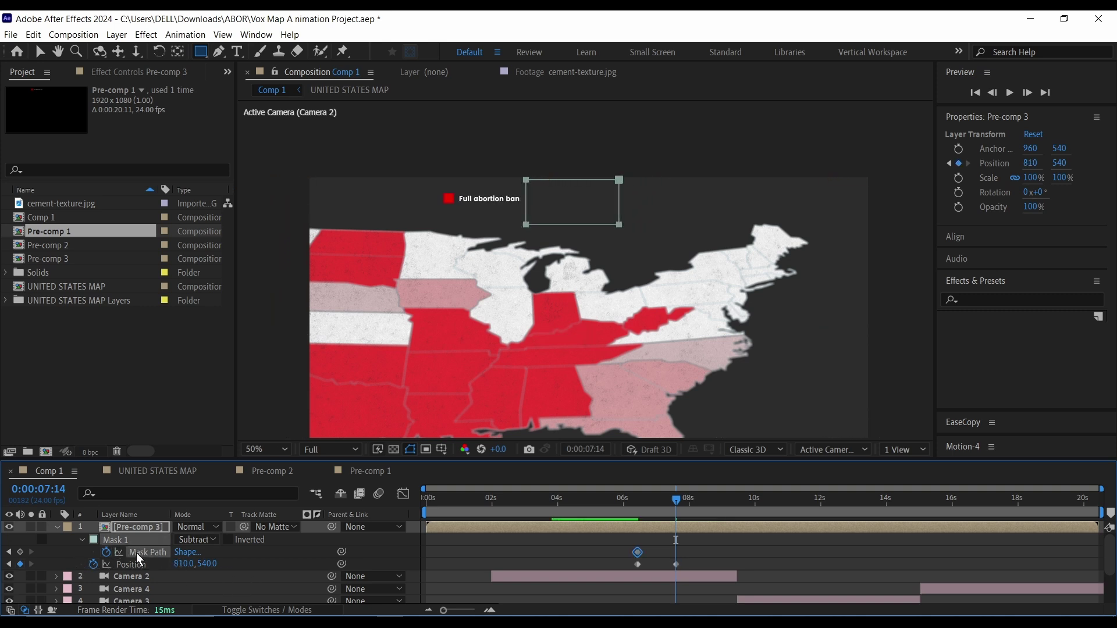
pyautogui.click(39, 52)
pyautogui.moveTo(502, 142); pyautogui.dragTo(689, 221)
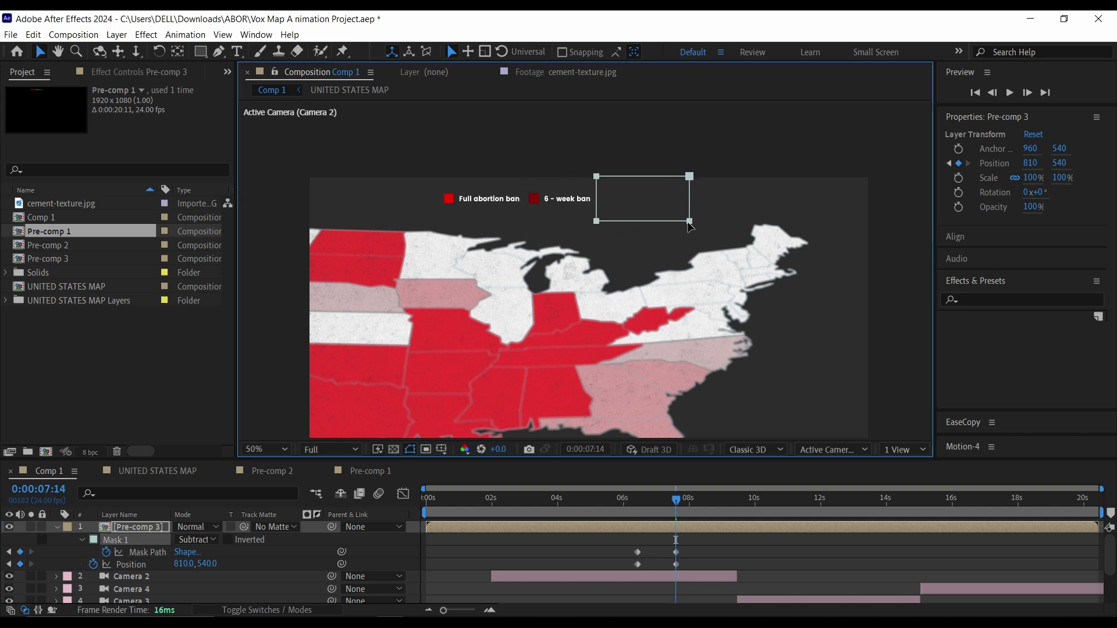
# Move the second Mask Path keyframe slightly earlier and apply Easy Ease to all Mask Path and Position keyframes.
pyautogui.click(711, 548)
pyautogui.moveTo(676, 552); pyautogui.dragTo(609, 549)
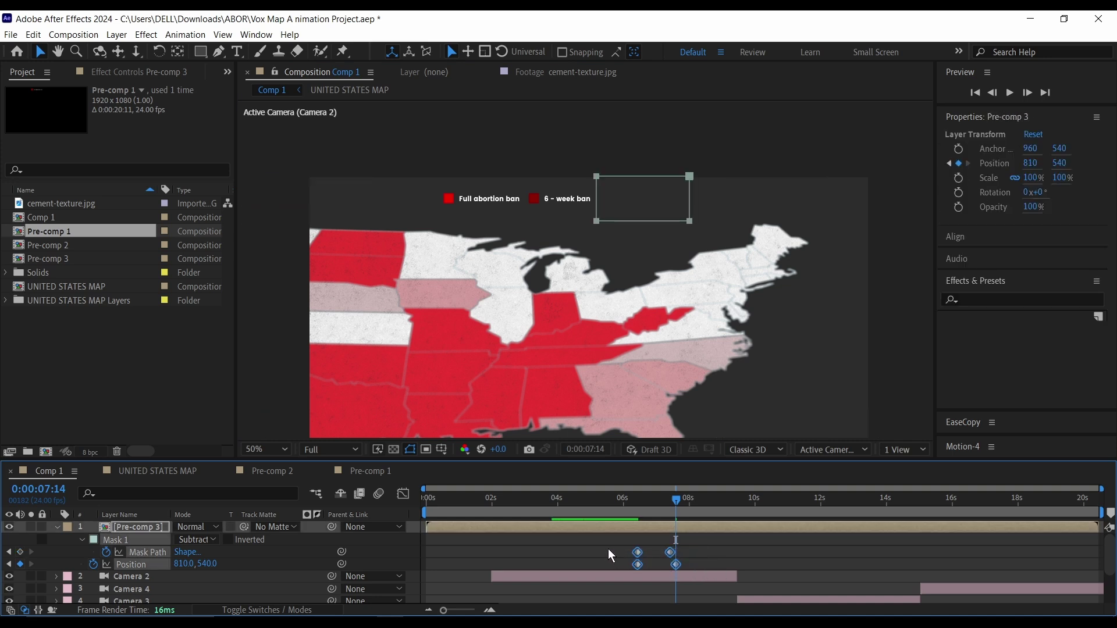
pyautogui.press('F9')
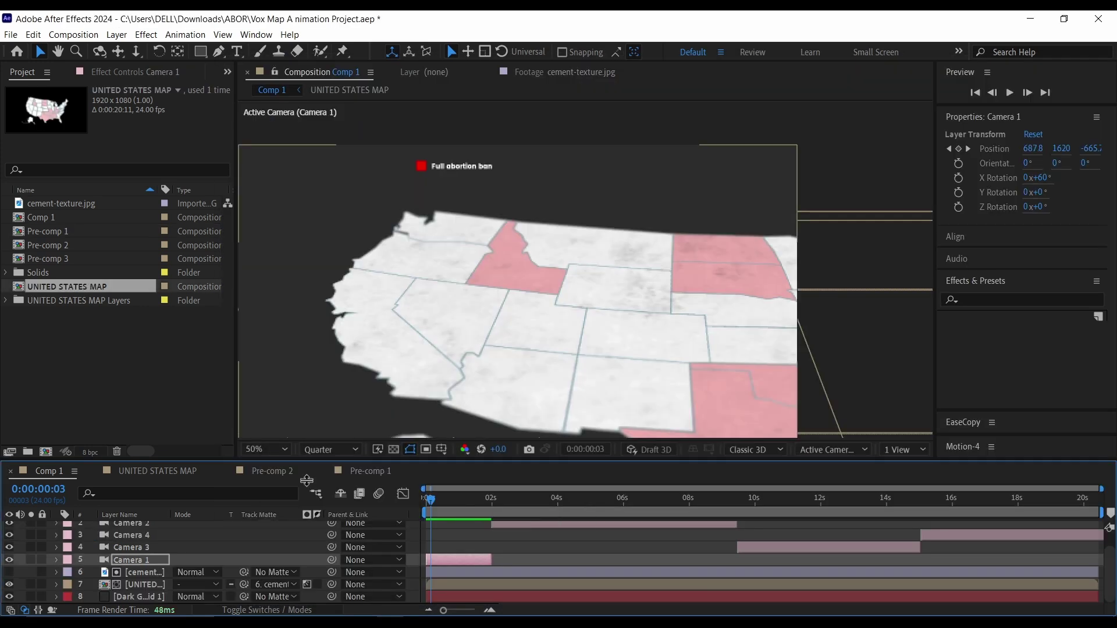
# Set the preview resolution to Full and switch Camera 1's Depth of Field off and back on to compare the blur.
pyautogui.click(57, 560)
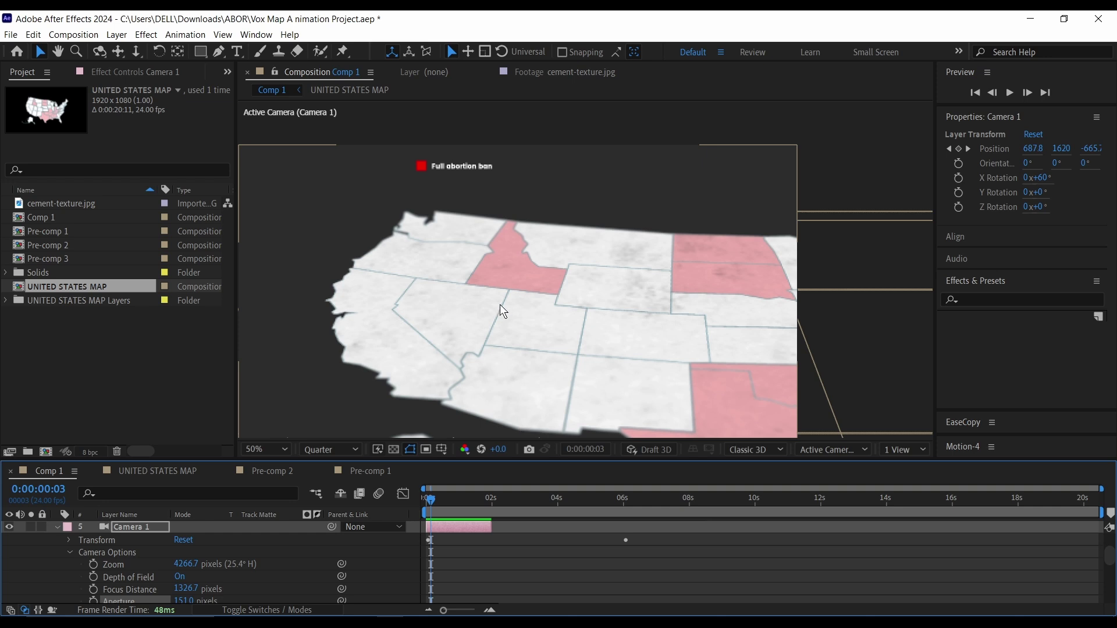
pyautogui.click(181, 577)
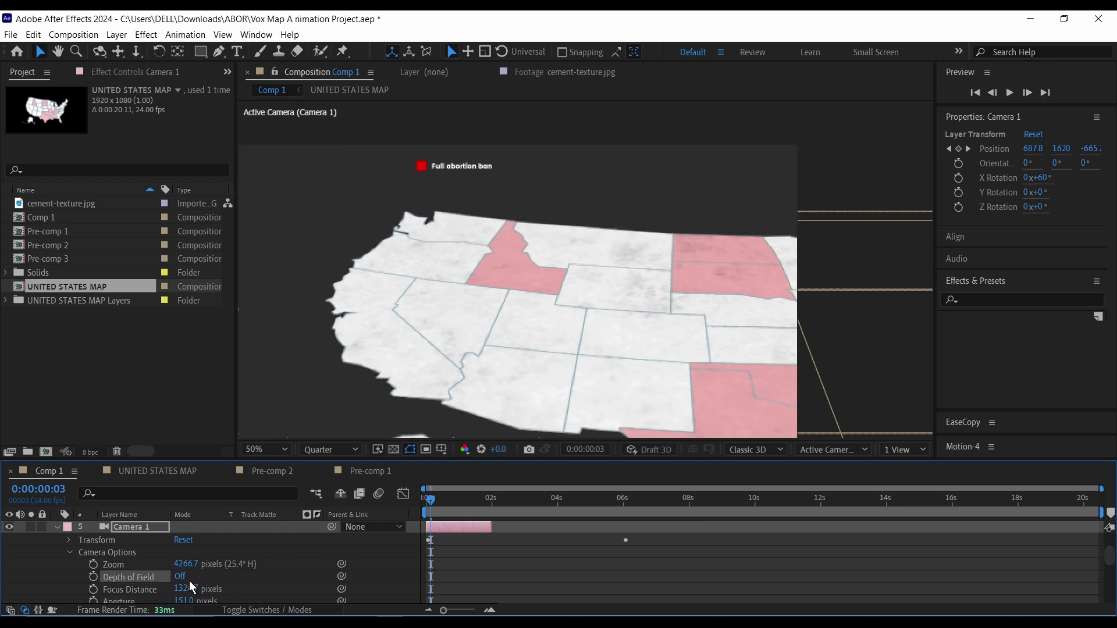
pyautogui.click(349, 451)
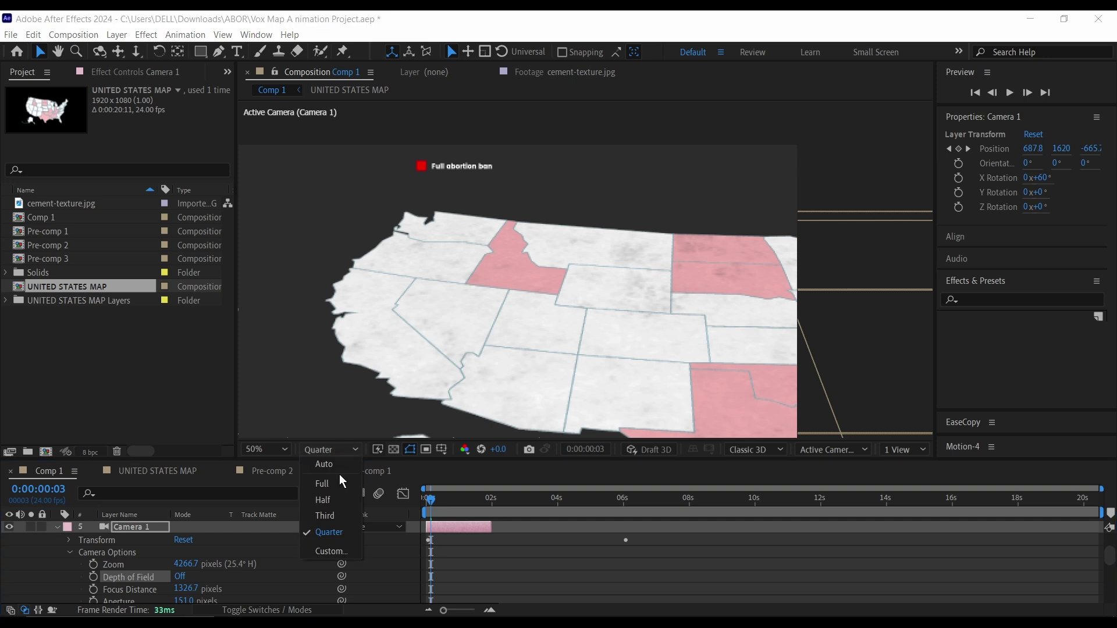
pyautogui.click(322, 484)
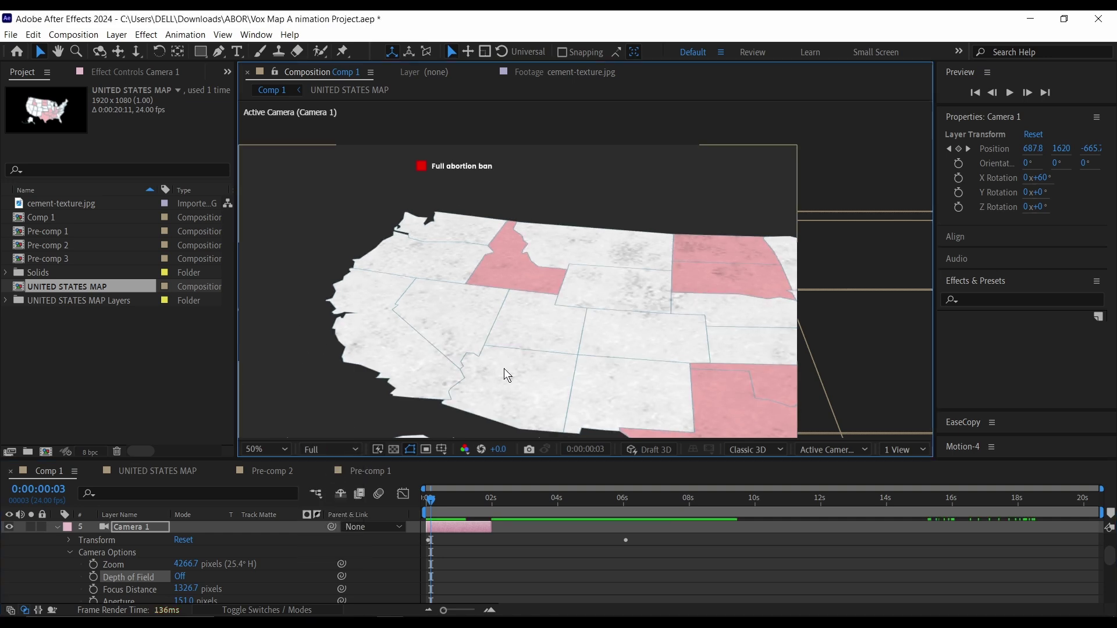
pyautogui.click(180, 577)
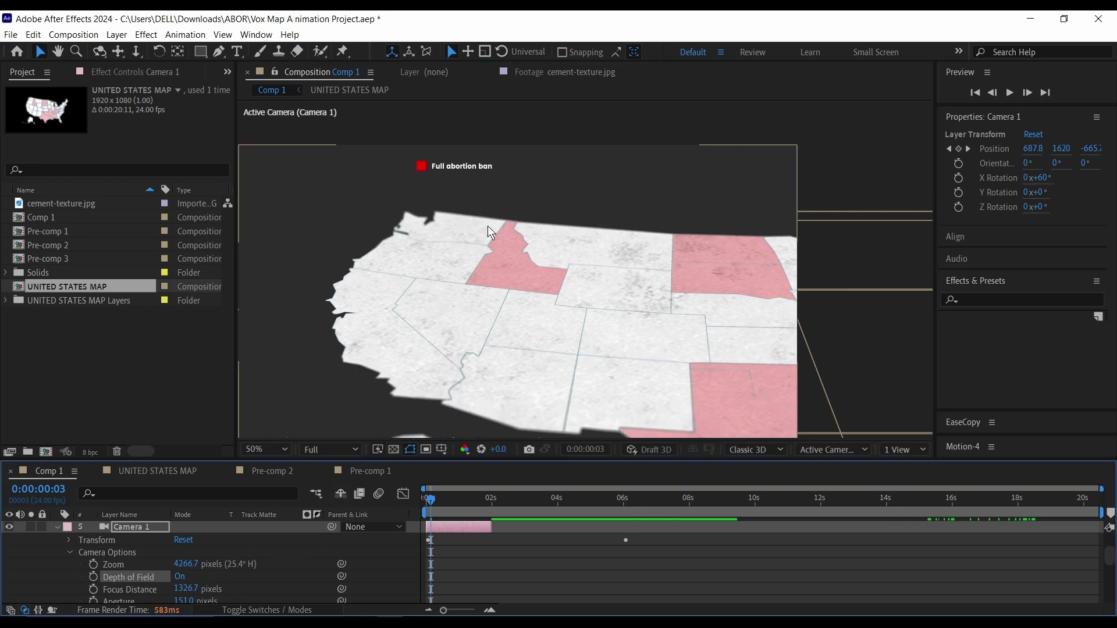
pyautogui.scroll(-1, 222, 572)
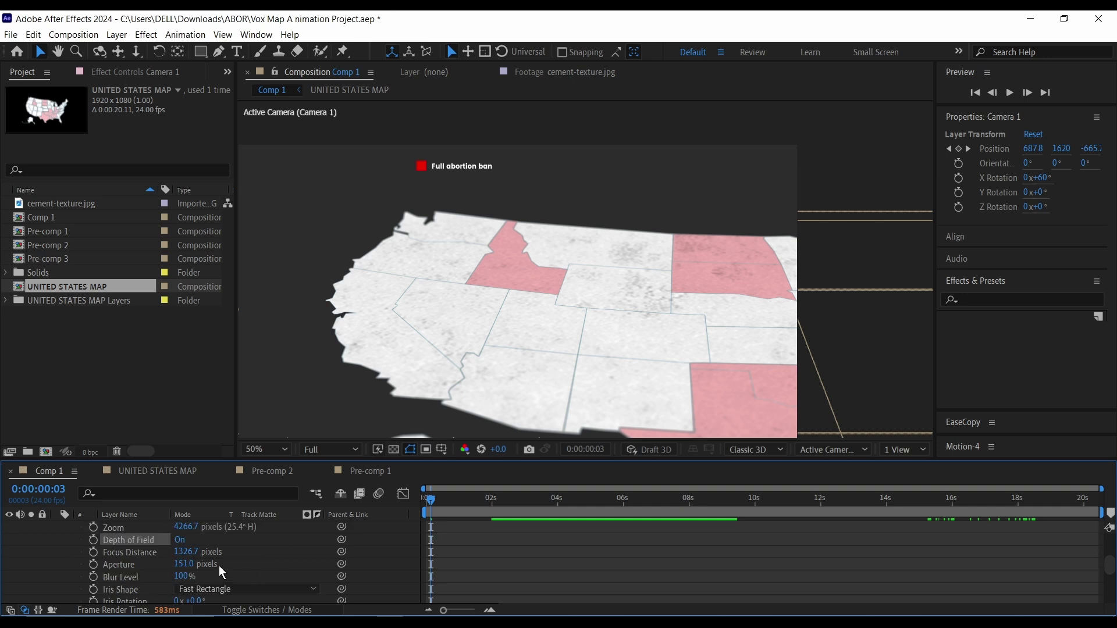